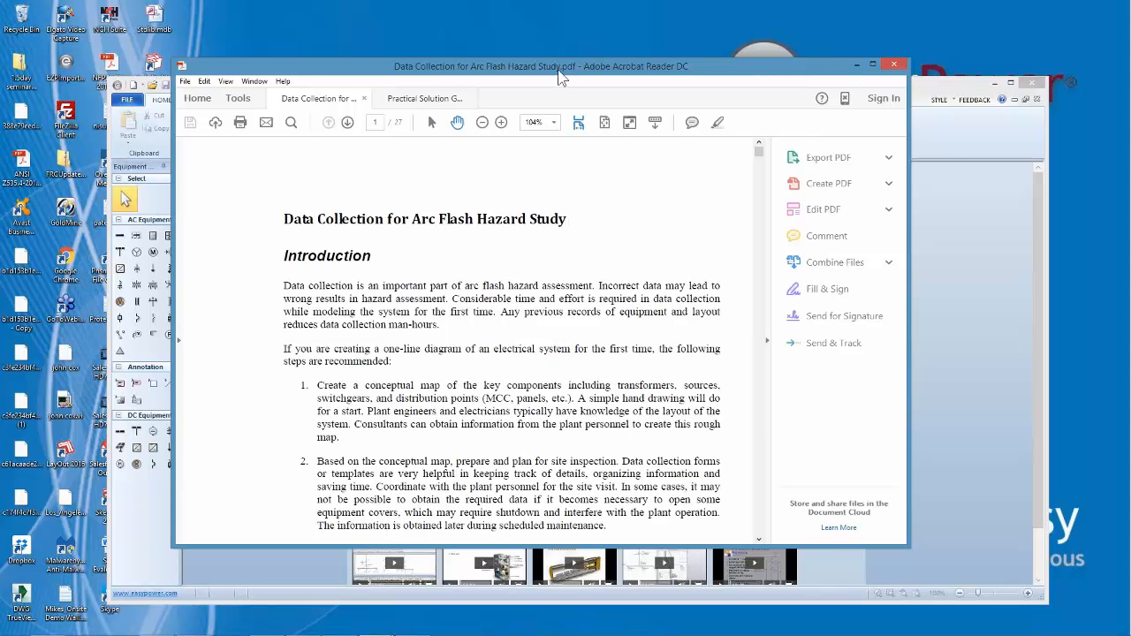
Switch to the Practical Solution Guide to Arc Flash Hazards PDF to view its cover, and minimize the PDF reader
{"action": "left_click_drag", "start_coordinate": [558, 78], "coordinate": [565, 153]}
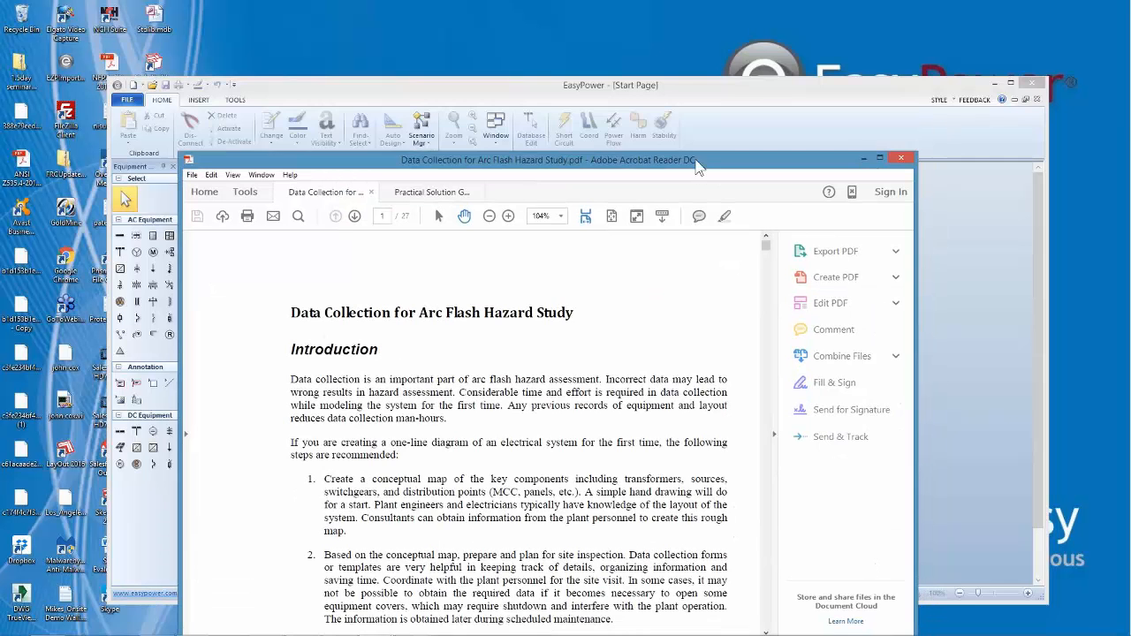
{"action": "left_click_drag", "start_coordinate": [700, 164], "coordinate": [691, 124]}
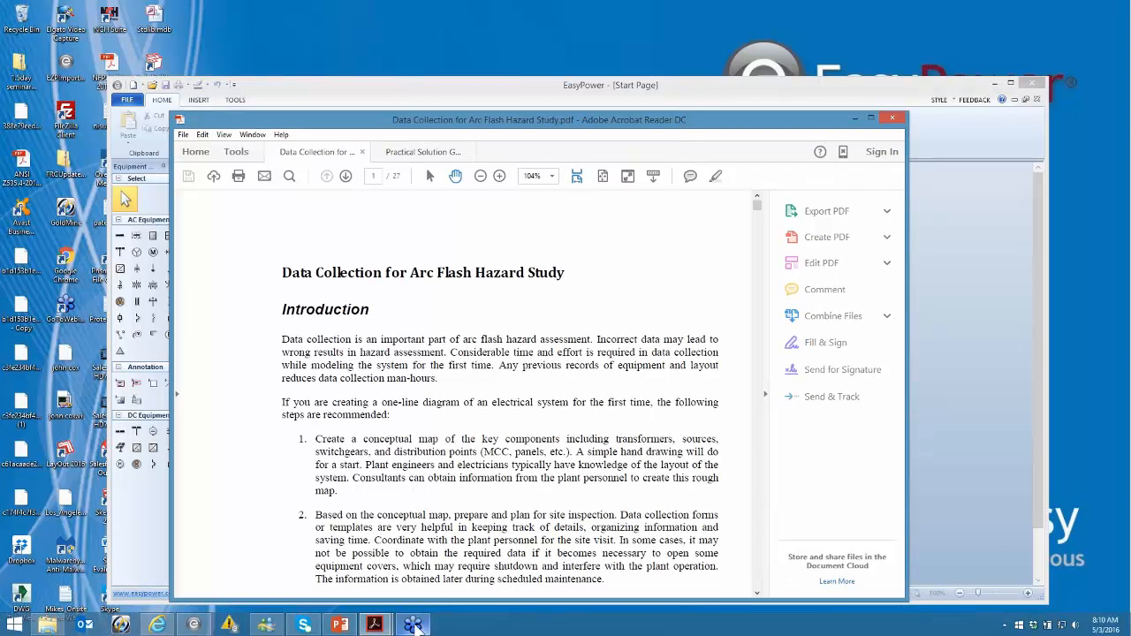
{"action": "mouse_move", "coordinate": [378, 625]}
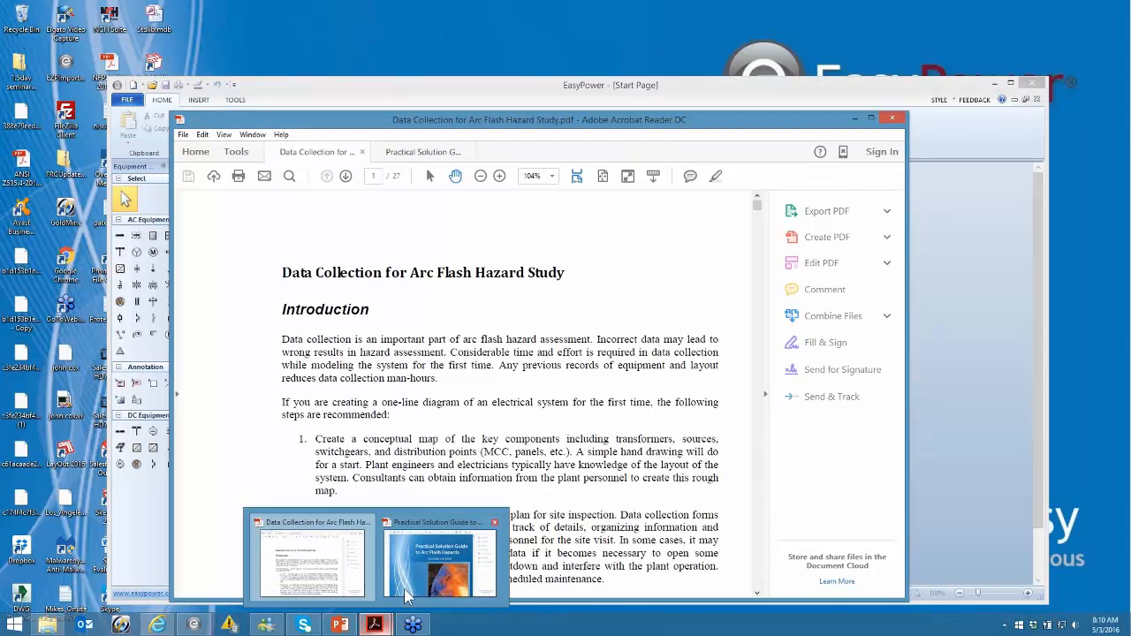
{"action": "left_click", "coordinate": [438, 559]}
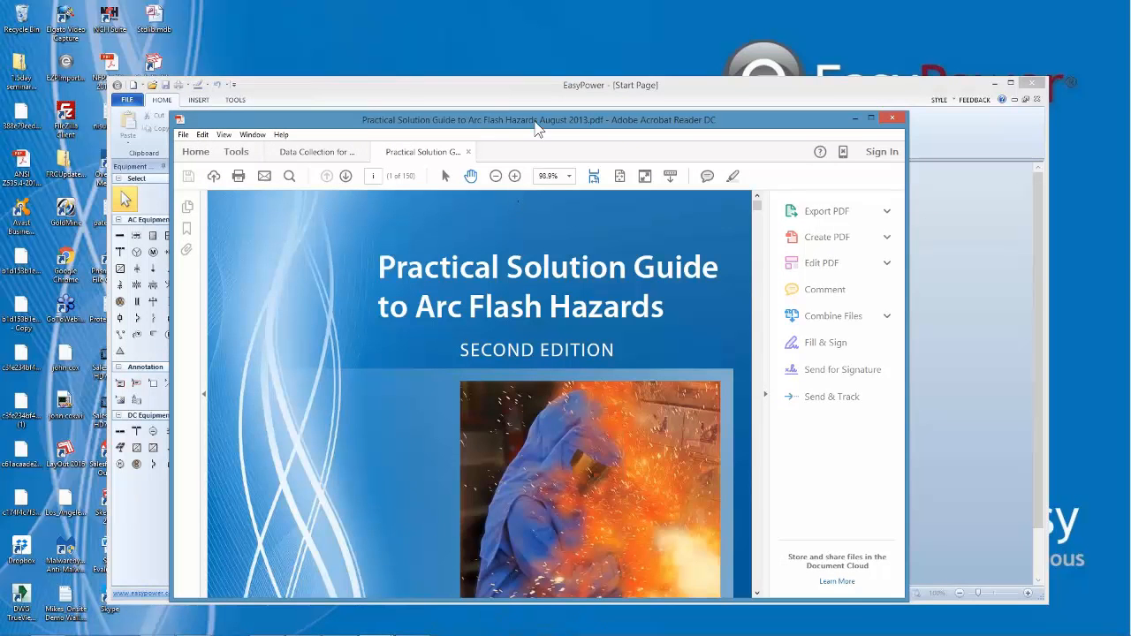
{"action": "left_click_drag", "start_coordinate": [534, 120], "coordinate": [534, 70]}
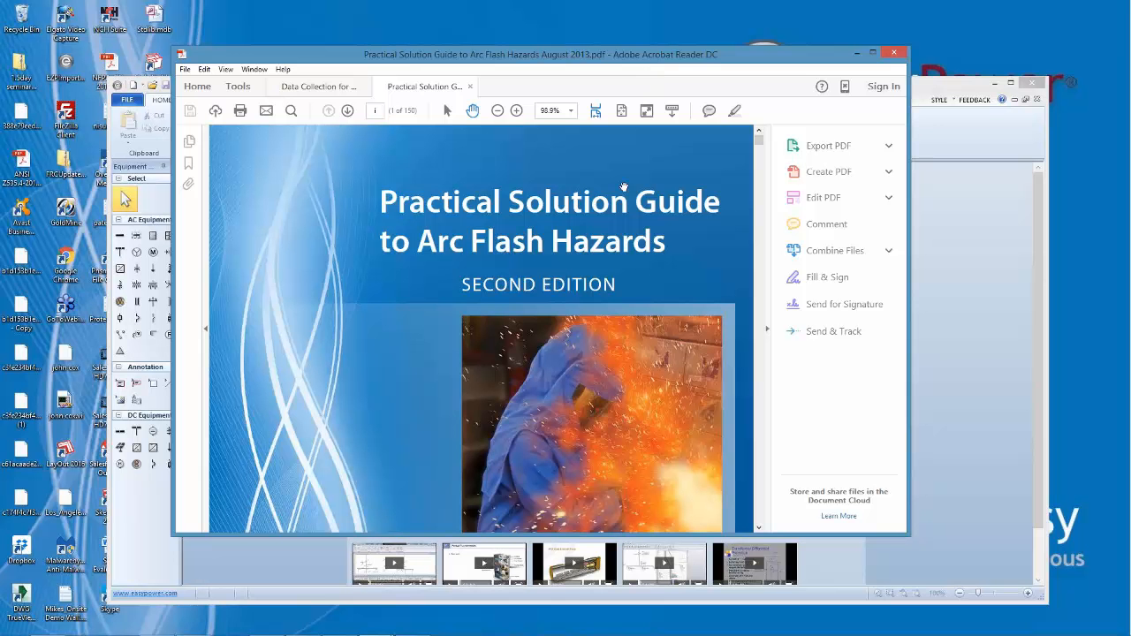
{"action": "left_click", "coordinate": [858, 54]}
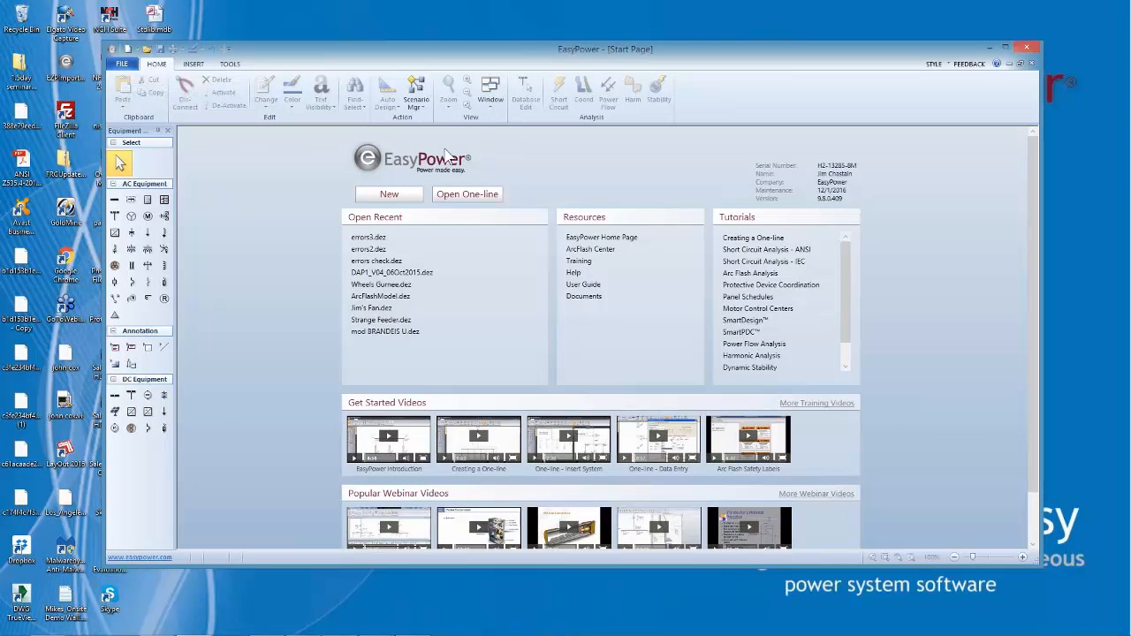
Open the one-line file errors 1.dez from the refresher errors folder in EasyPower
{"action": "left_click", "coordinate": [464, 194]}
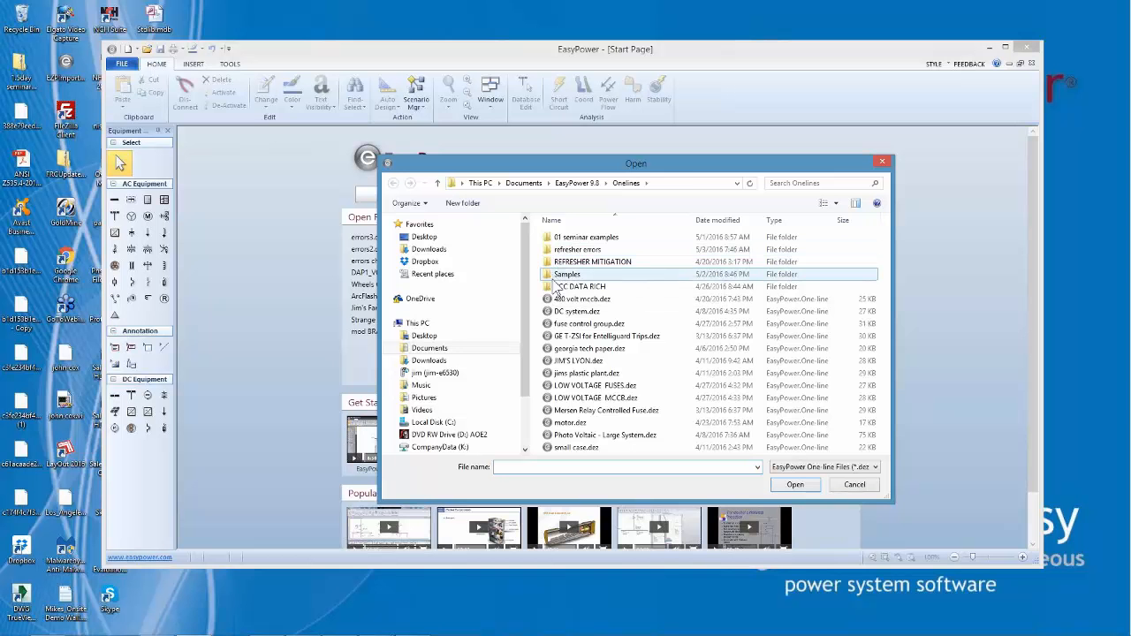
{"action": "double_click", "coordinate": [553, 252]}
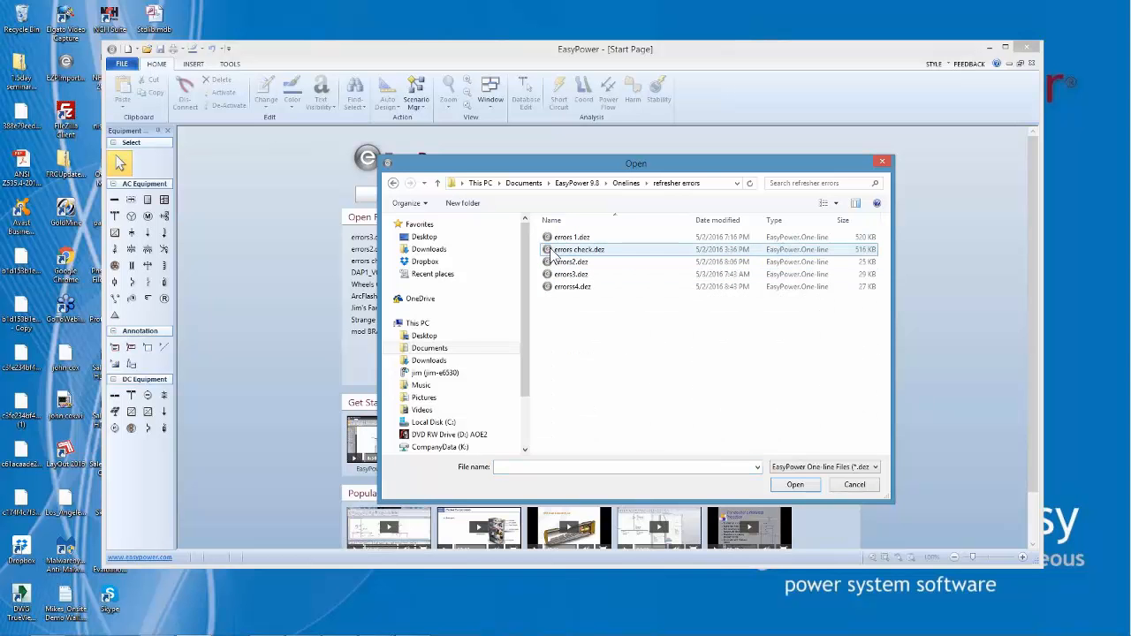
{"action": "left_click", "coordinate": [571, 236]}
{"action": "left_click", "coordinate": [806, 486]}
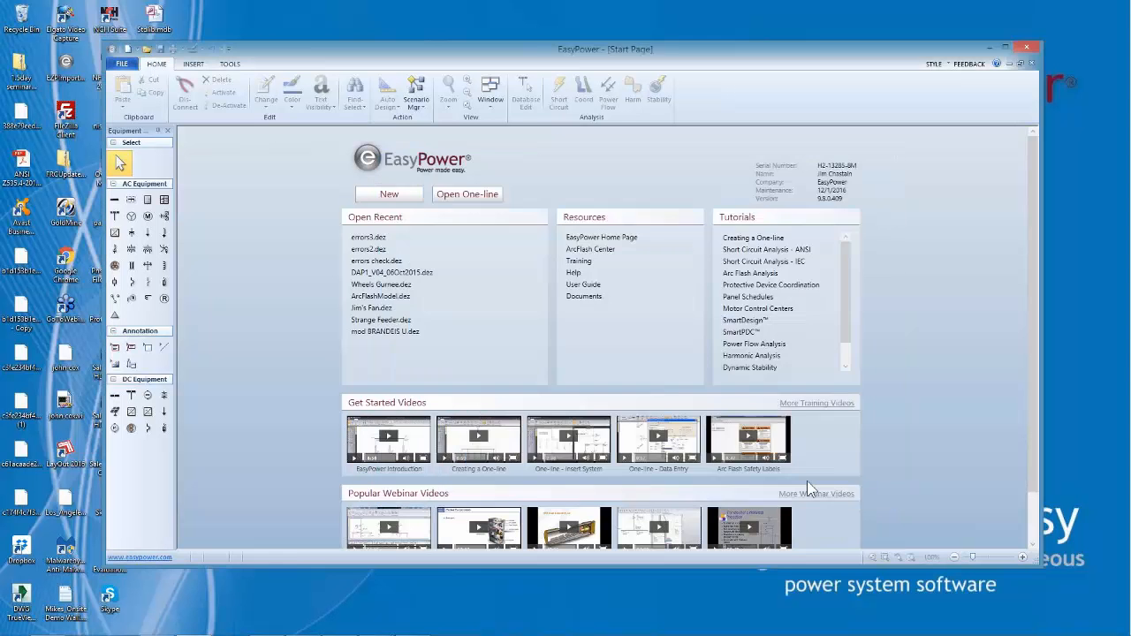
{"action": "left_click", "coordinate": [882, 154]}
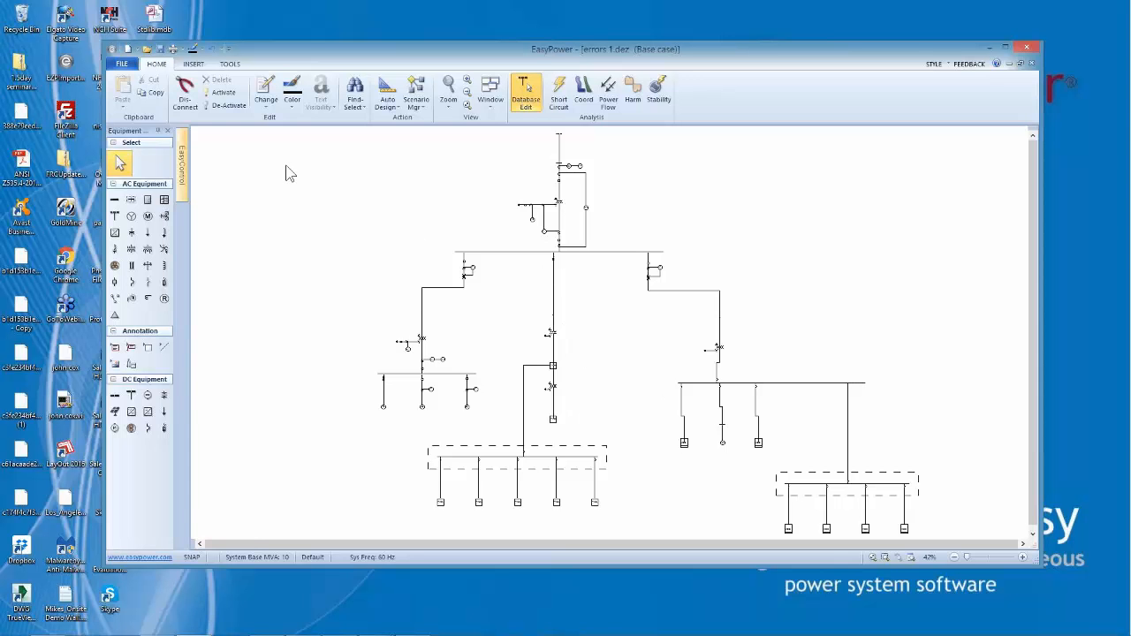
Close the errors 1.dez one-line diagram
{"action": "left_click", "coordinate": [123, 65]}
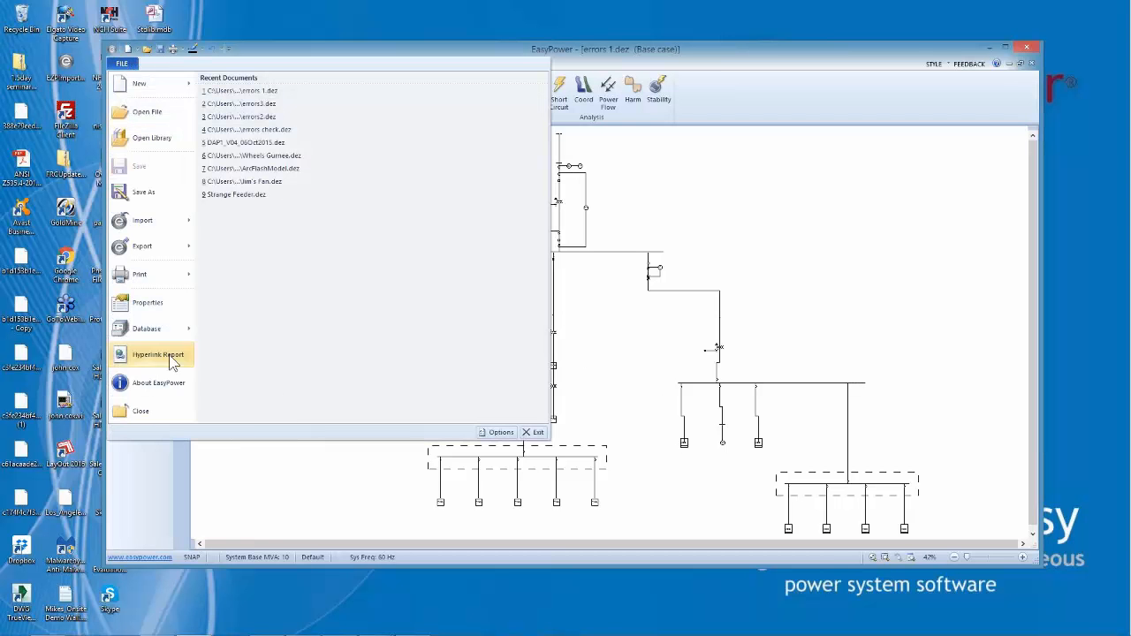
{"action": "left_click", "coordinate": [633, 290]}
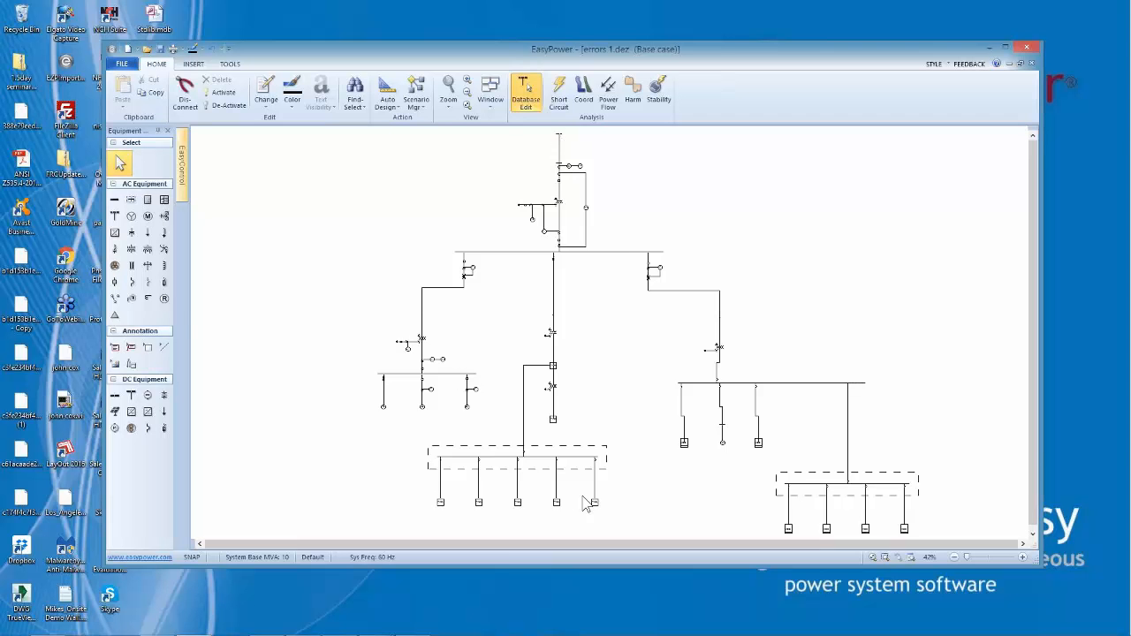
{"action": "left_click", "coordinate": [124, 67]}
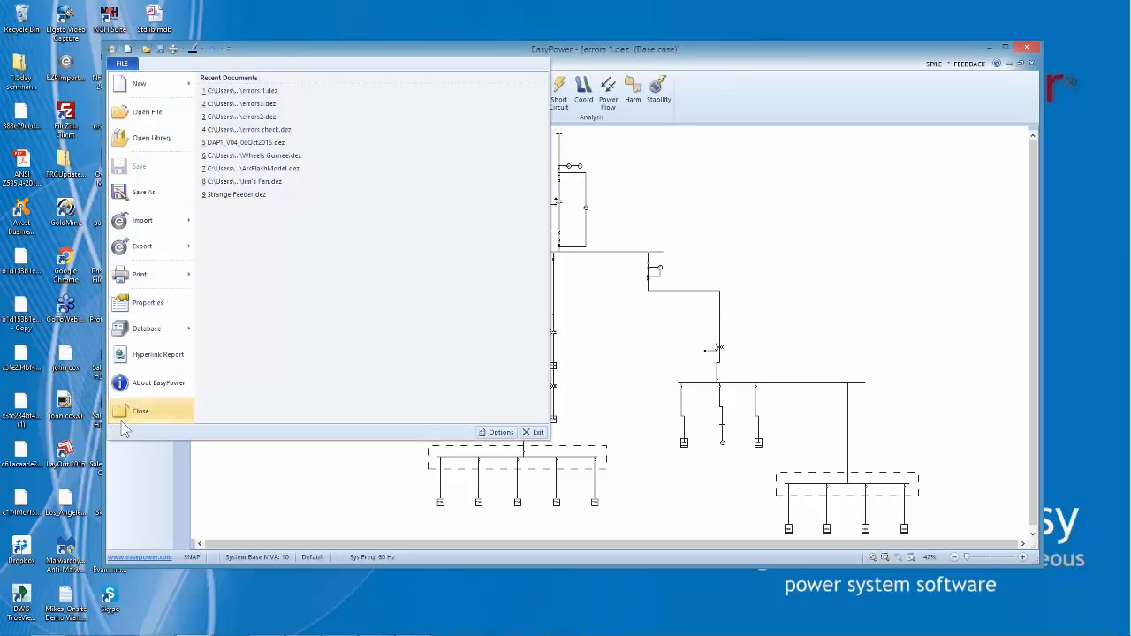
{"action": "left_click", "coordinate": [123, 428]}
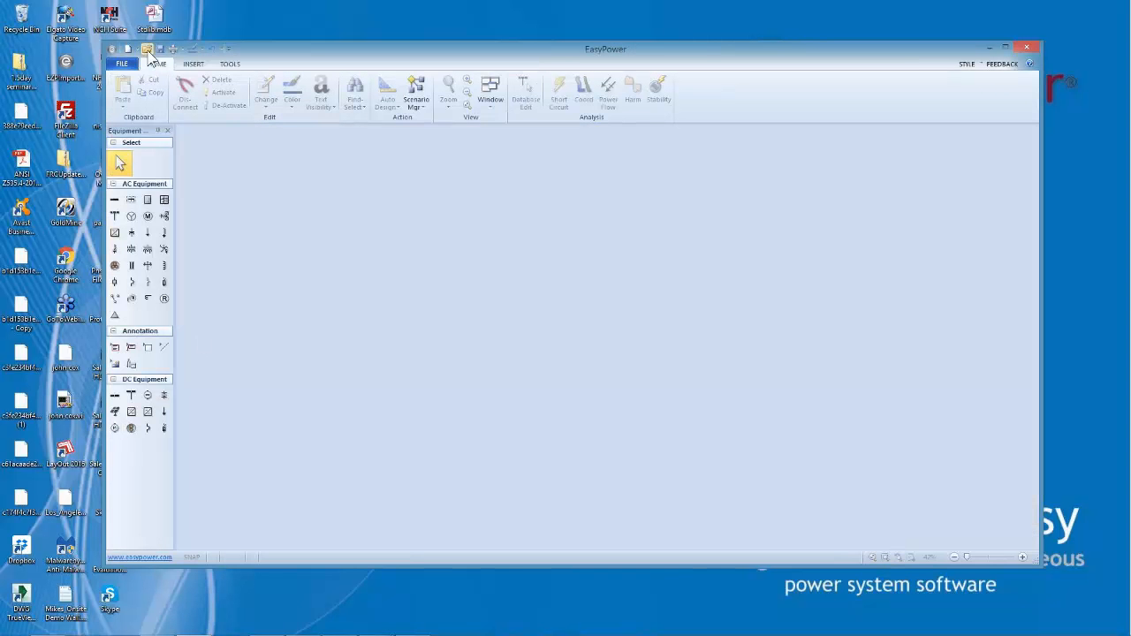
Open the one-line files errors 1.dez and errors2.dez from the refresher errors folder
{"action": "left_click", "coordinate": [148, 50]}
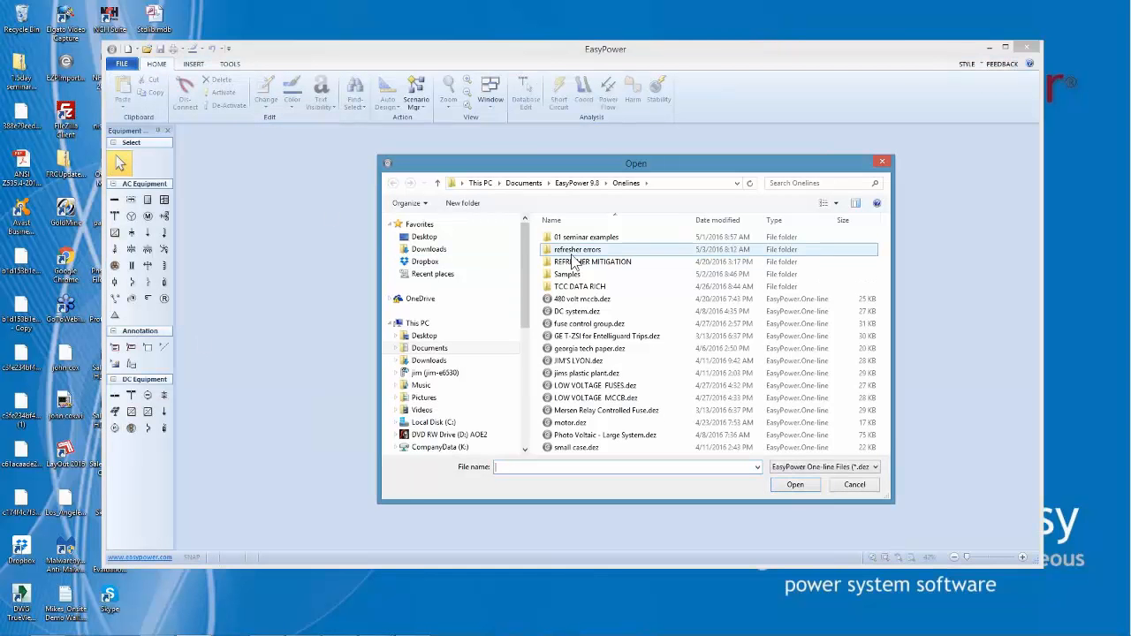
{"action": "double_click", "coordinate": [575, 262]}
{"action": "left_click", "coordinate": [555, 239]}
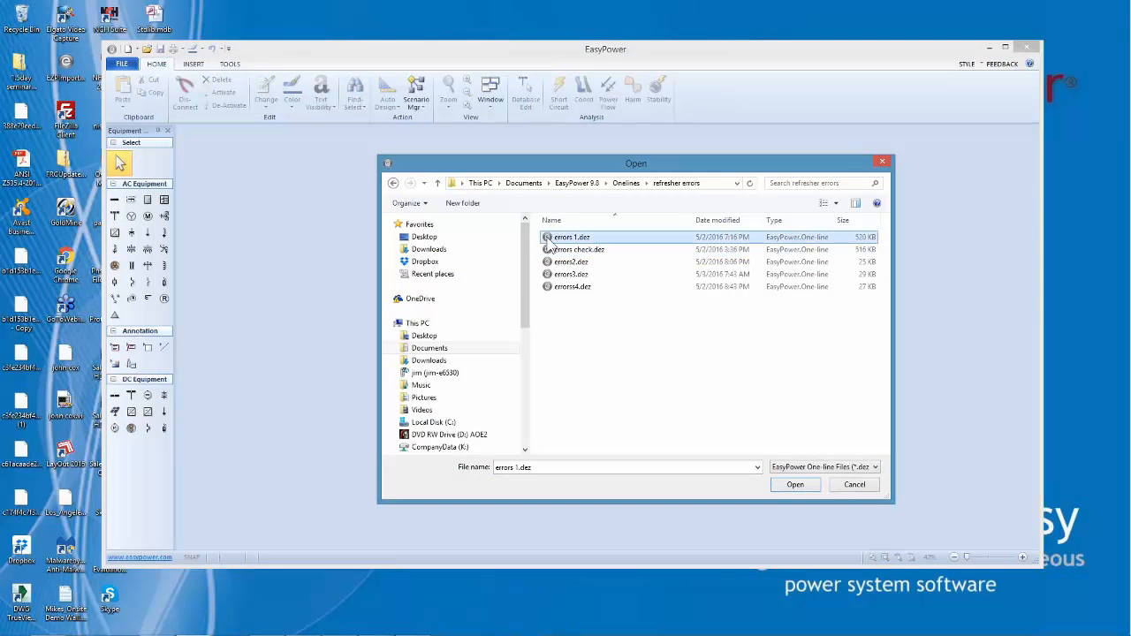
{"action": "left_click", "coordinate": [794, 484]}
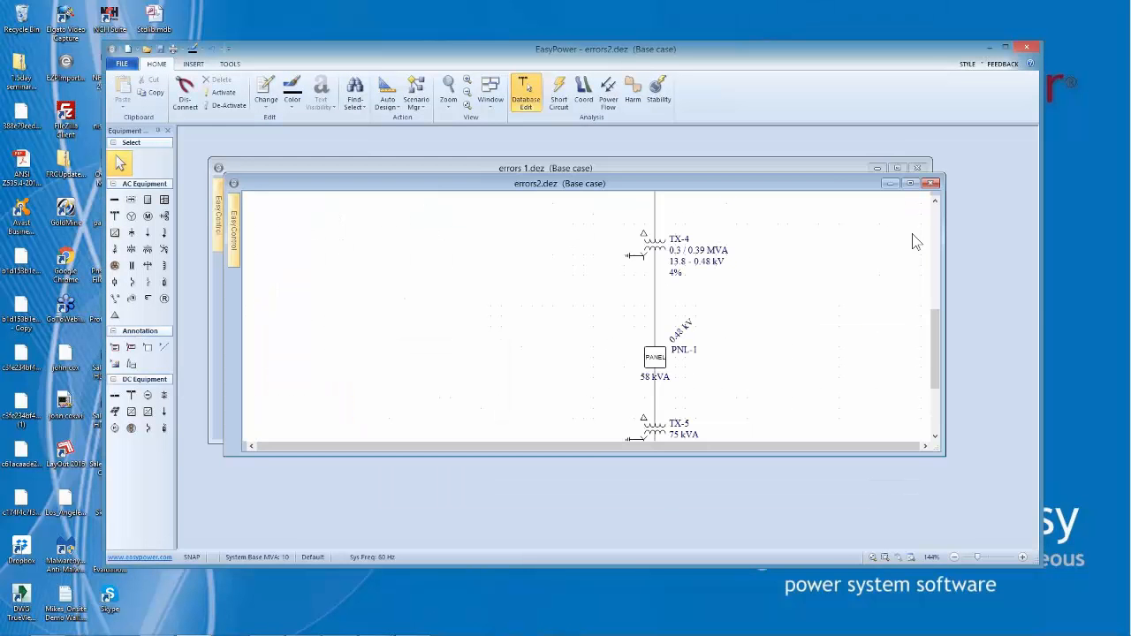
Maximize the errors2.dez diagram and the application window, fitting the whole one-line in view
{"action": "left_click", "coordinate": [909, 184]}
{"action": "left_click_drag", "start_coordinate": [757, 248], "coordinate": [772, 317]}
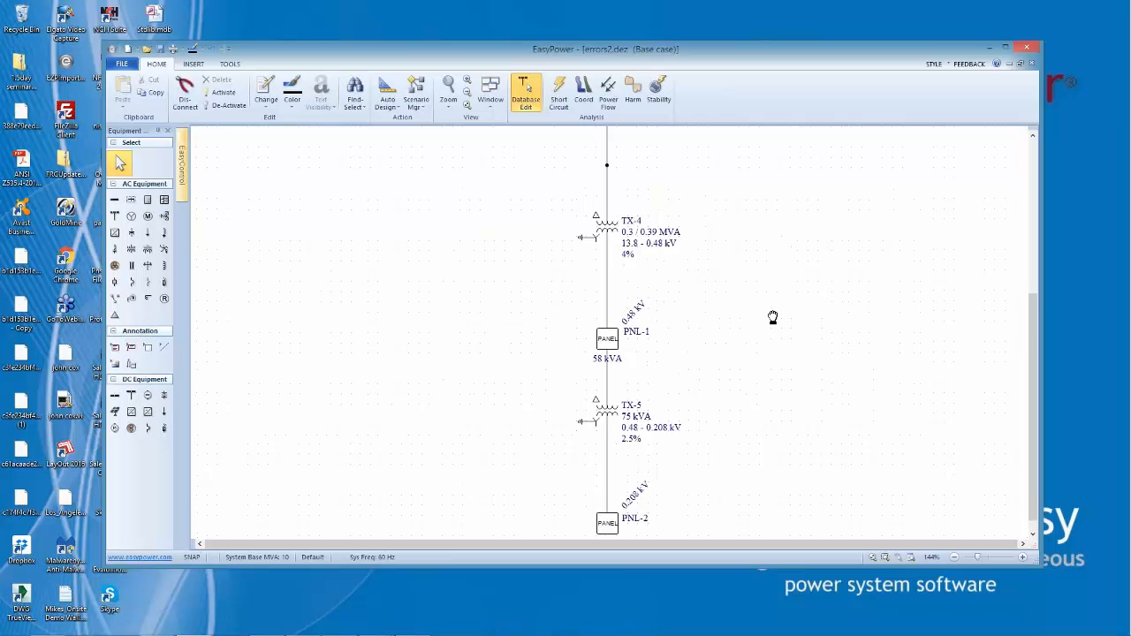
{"action": "left_click", "coordinate": [466, 105]}
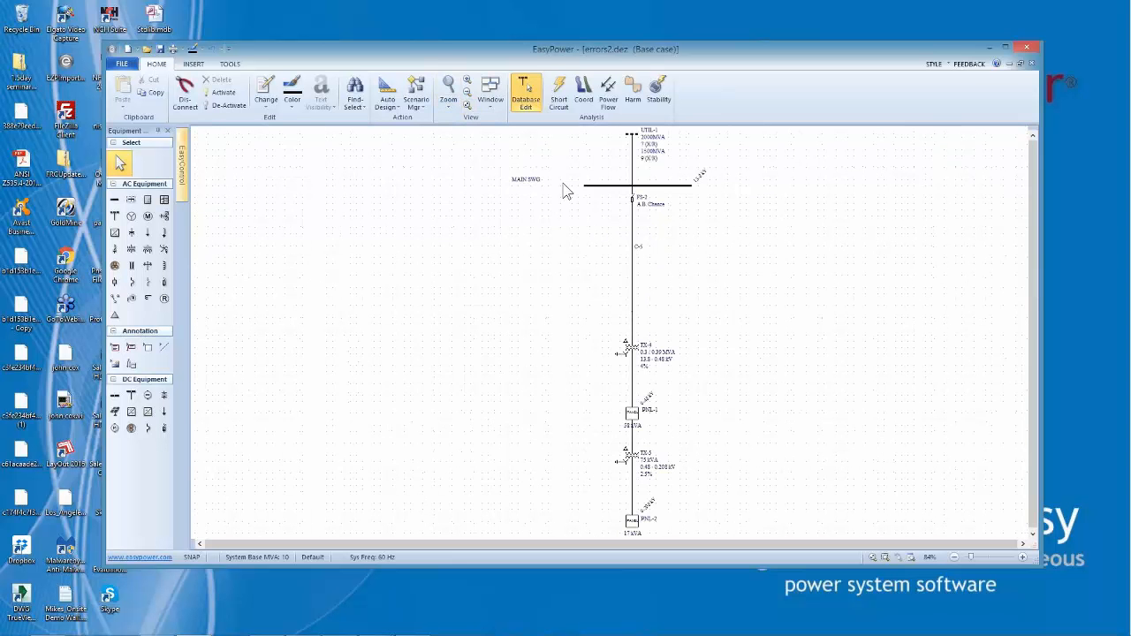
{"action": "left_click", "coordinate": [1007, 46]}
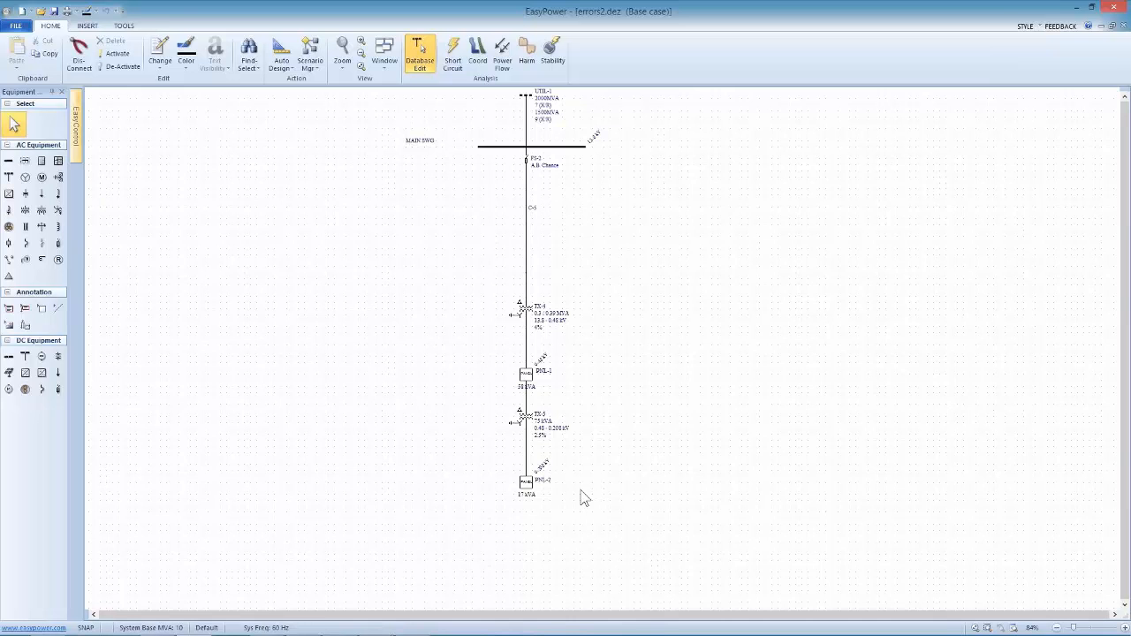
Examine the errors2.dez one-line from panel PNL-2 and transformer TX-5 up through TX-4 to the utility source
{"action": "scroll", "coordinate": [578, 490], "scroll_direction": "up", "scroll_amount": 4}
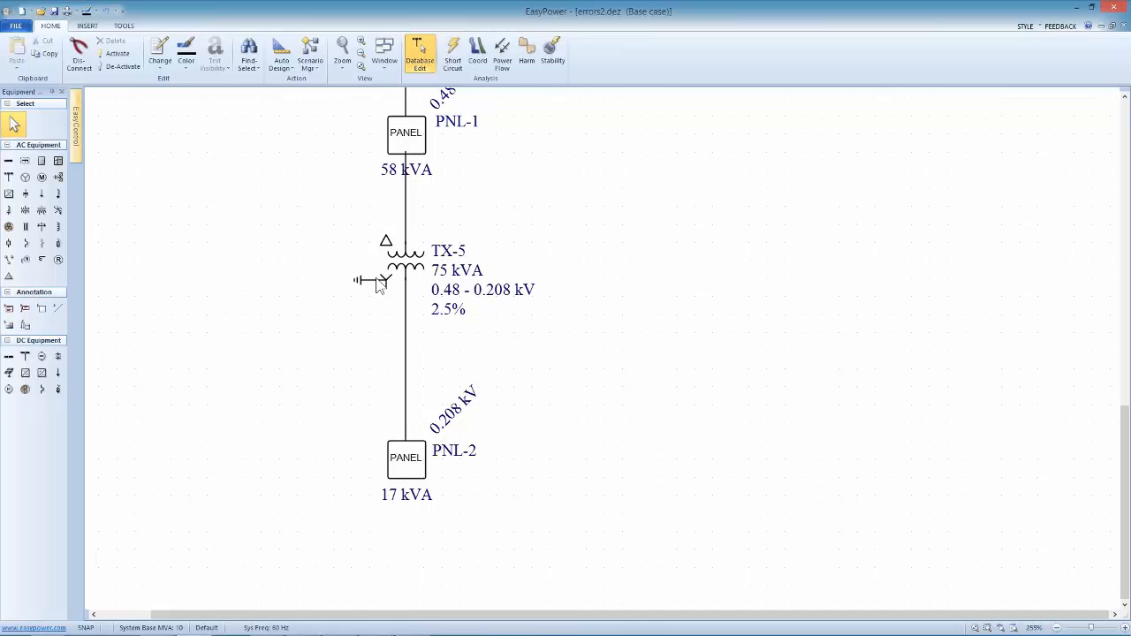
{"action": "left_click_drag", "start_coordinate": [345, 249], "coordinate": [489, 370]}
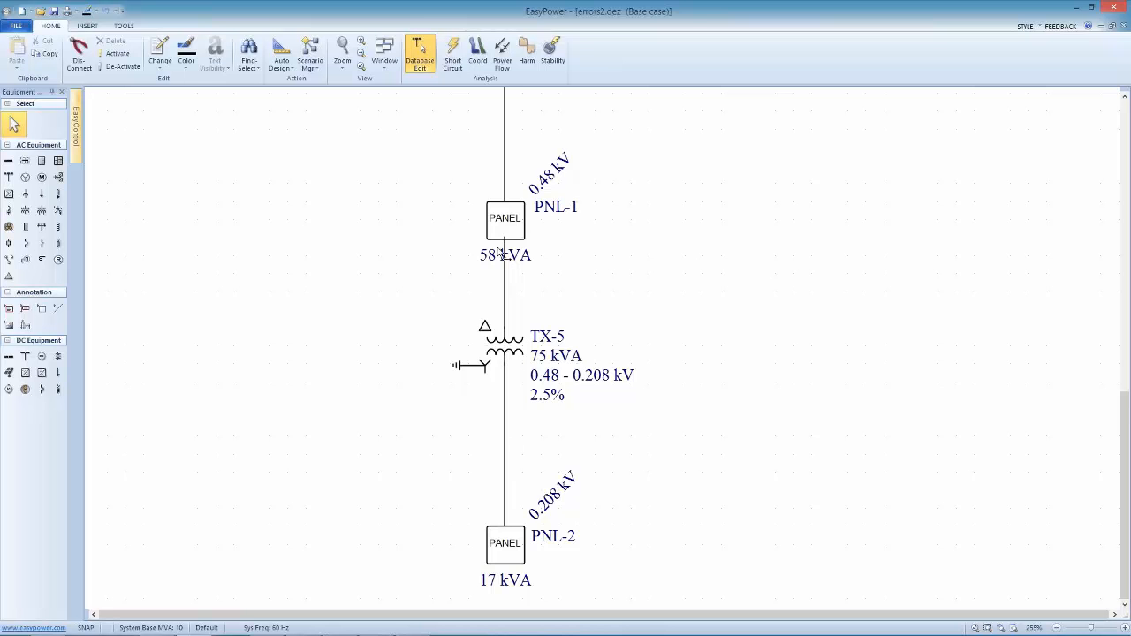
{"action": "scroll", "coordinate": [407, 262], "scroll_direction": "down", "scroll_amount": 3}
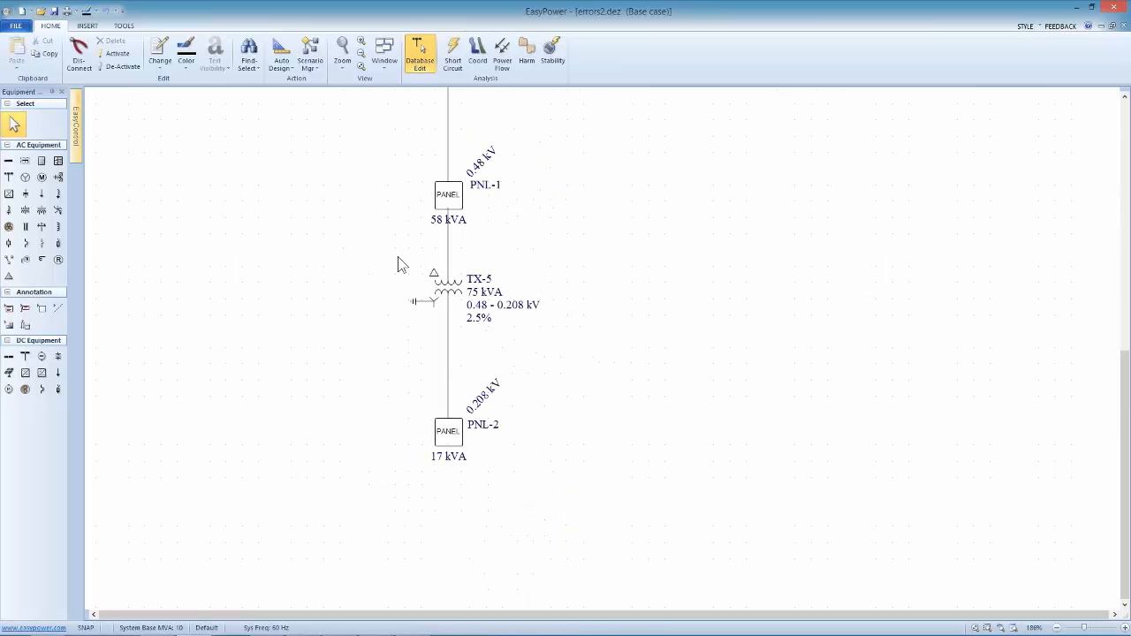
{"action": "scroll", "coordinate": [511, 162], "scroll_direction": "down", "scroll_amount": 3}
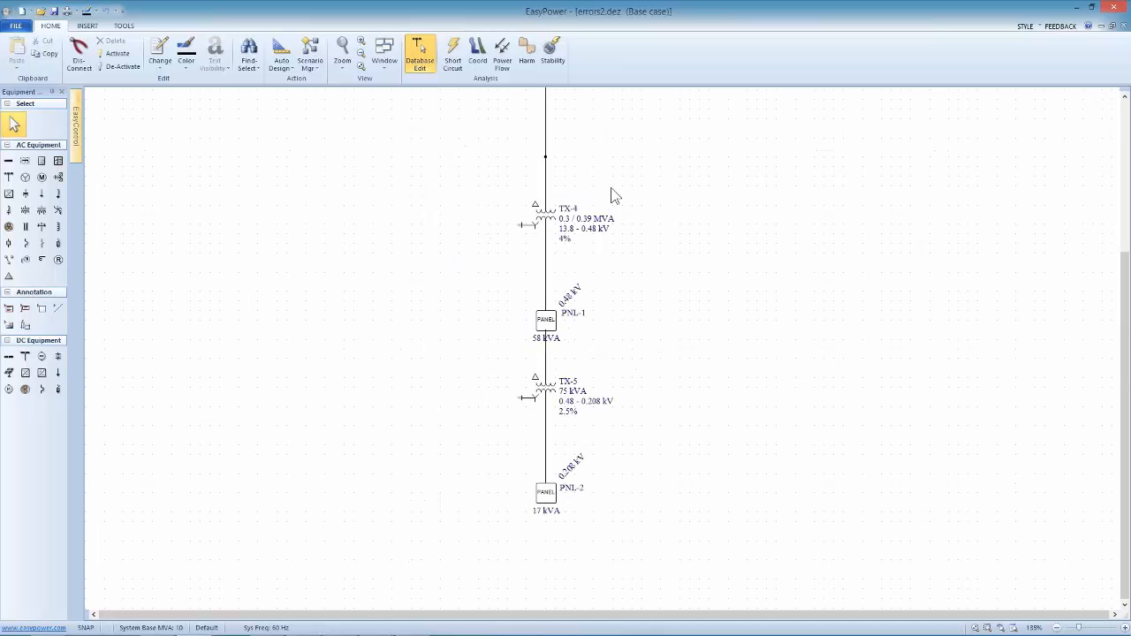
{"action": "left_click_drag", "start_coordinate": [611, 197], "coordinate": [606, 316]}
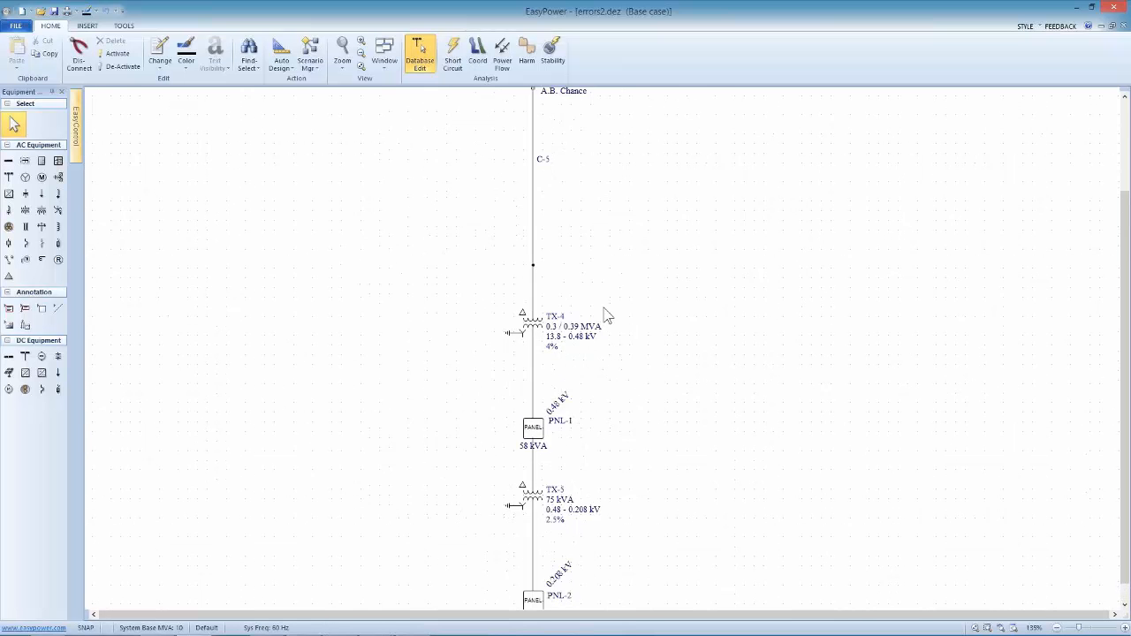
{"action": "scroll", "coordinate": [592, 274], "scroll_direction": "down", "scroll_amount": 3}
{"action": "left_click_drag", "start_coordinate": [586, 242], "coordinate": [581, 291]}
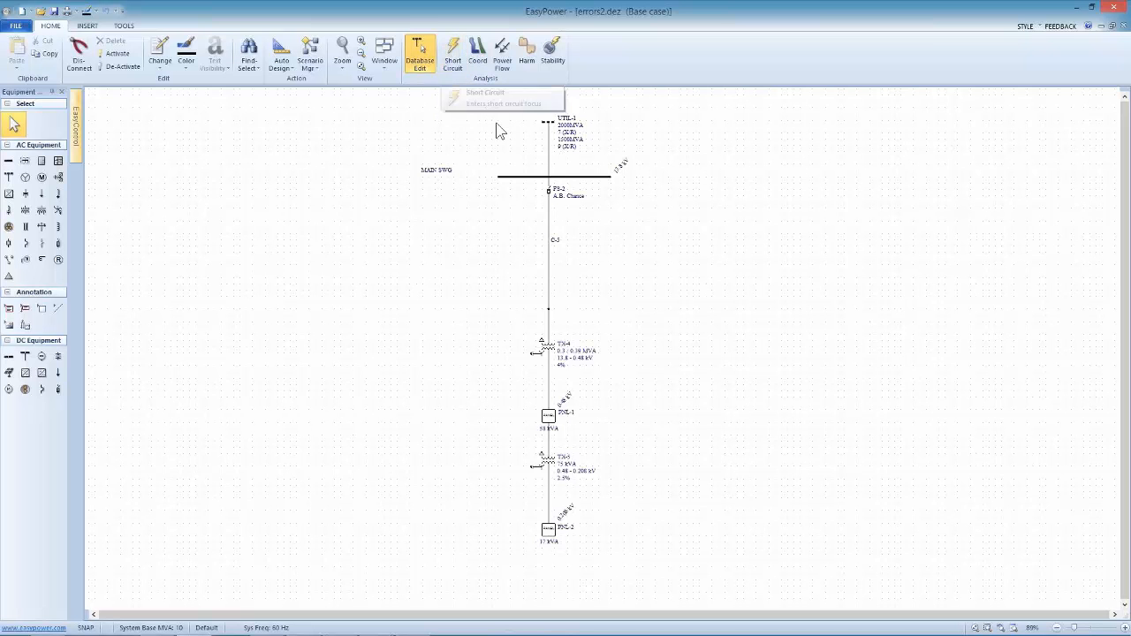
Enter short circuit focus, show fault currents instead of arc flash results, and run a 3-phase fault on all buses
{"action": "left_click", "coordinate": [454, 58]}
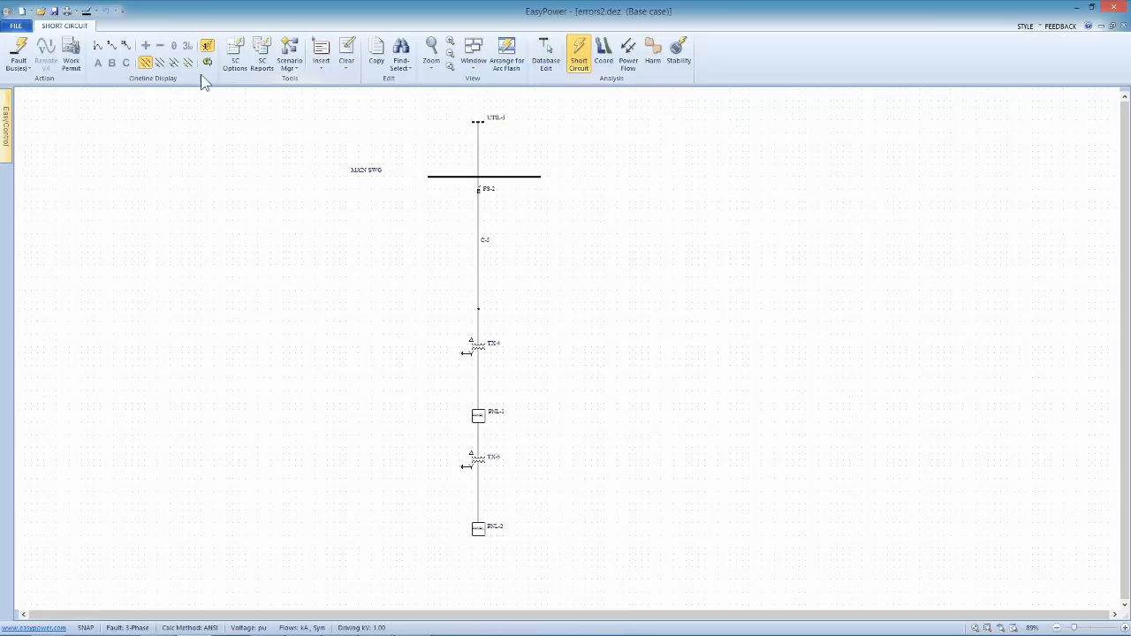
{"action": "left_click", "coordinate": [97, 48]}
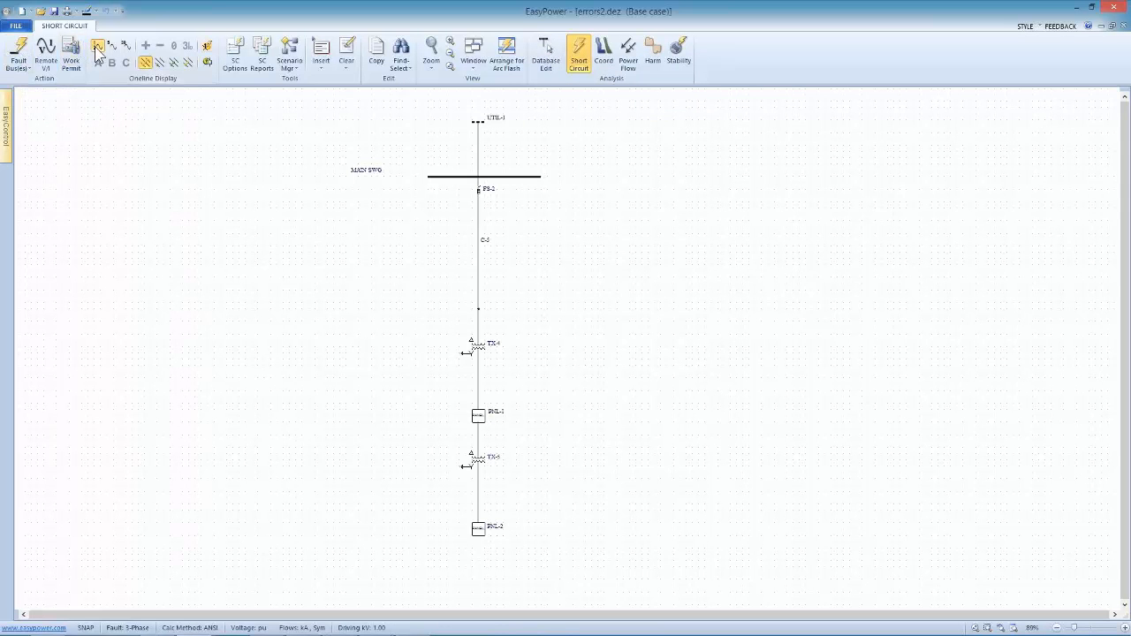
{"action": "left_click", "coordinate": [22, 50]}
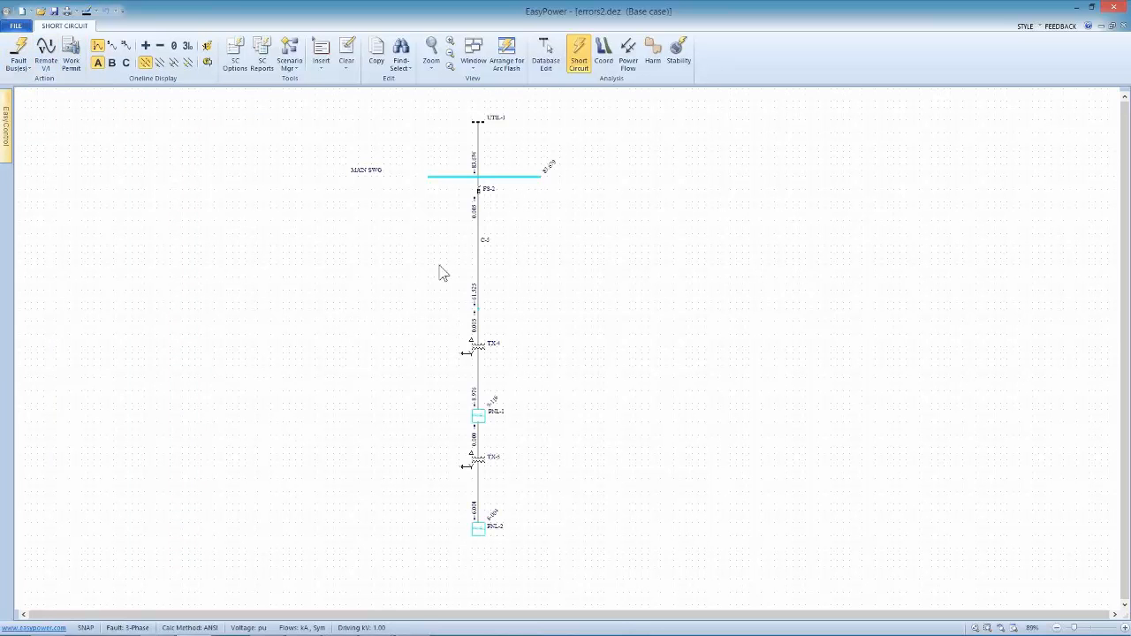
{"action": "left_click", "coordinate": [450, 66]}
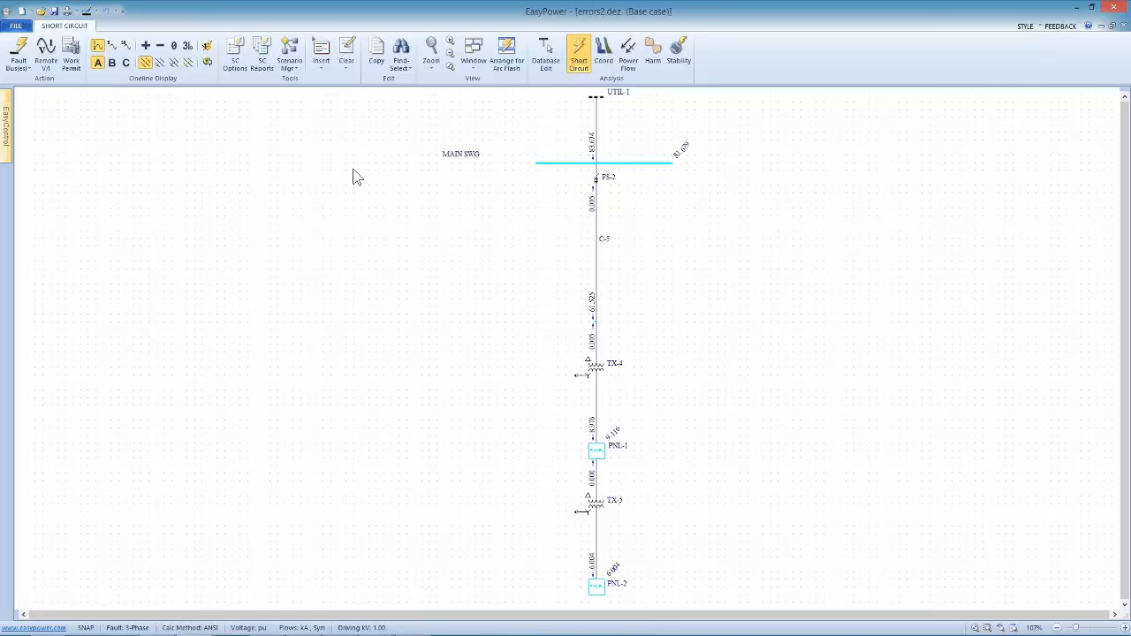
Switch to the arc flash hazard display and arrange the windows to show the Arc Flash Hazard Report under the one-line
{"action": "left_click", "coordinate": [209, 50]}
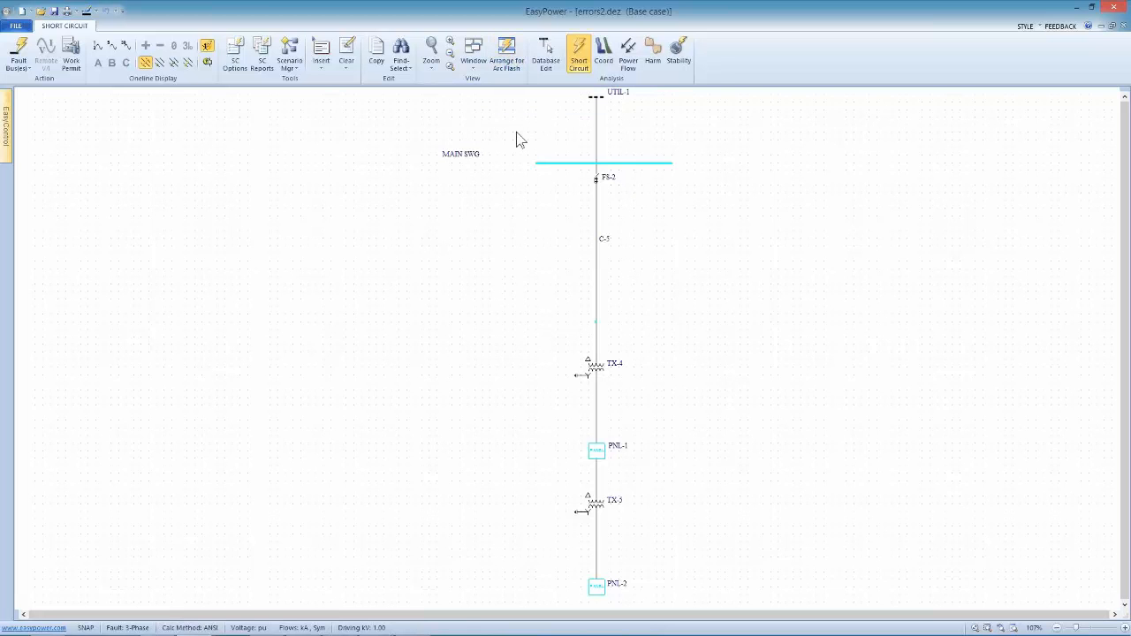
{"action": "left_click", "coordinate": [511, 54]}
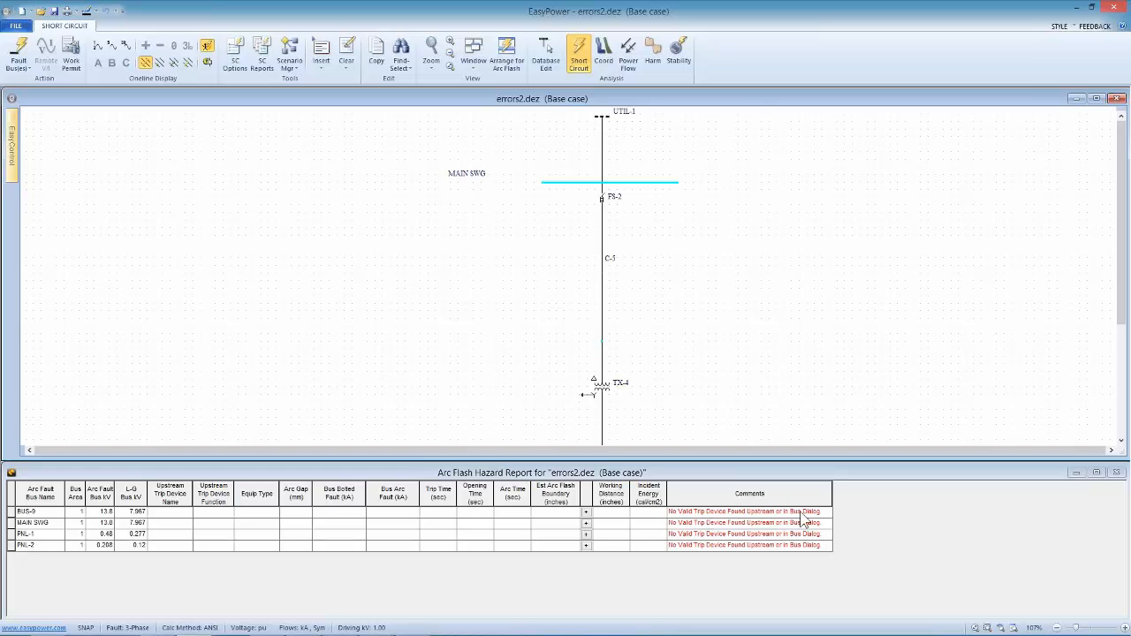
Return to database edit focus and bring the errors2.dez diagram window back into view
{"action": "left_click", "coordinate": [547, 60]}
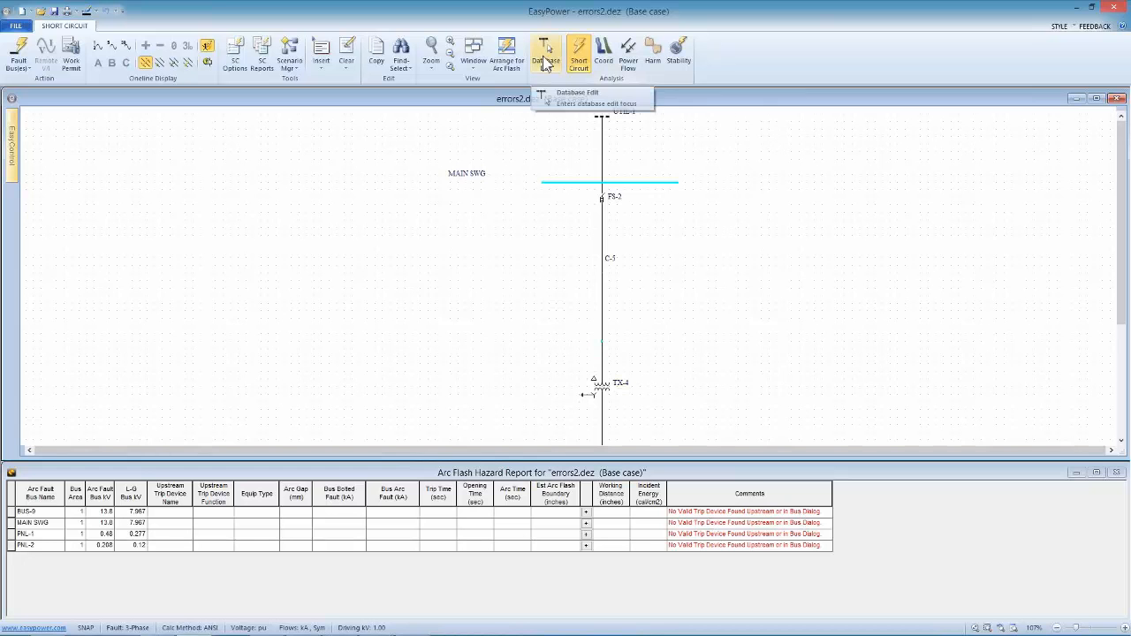
{"action": "left_click", "coordinate": [558, 96]}
{"action": "left_click", "coordinate": [571, 352]}
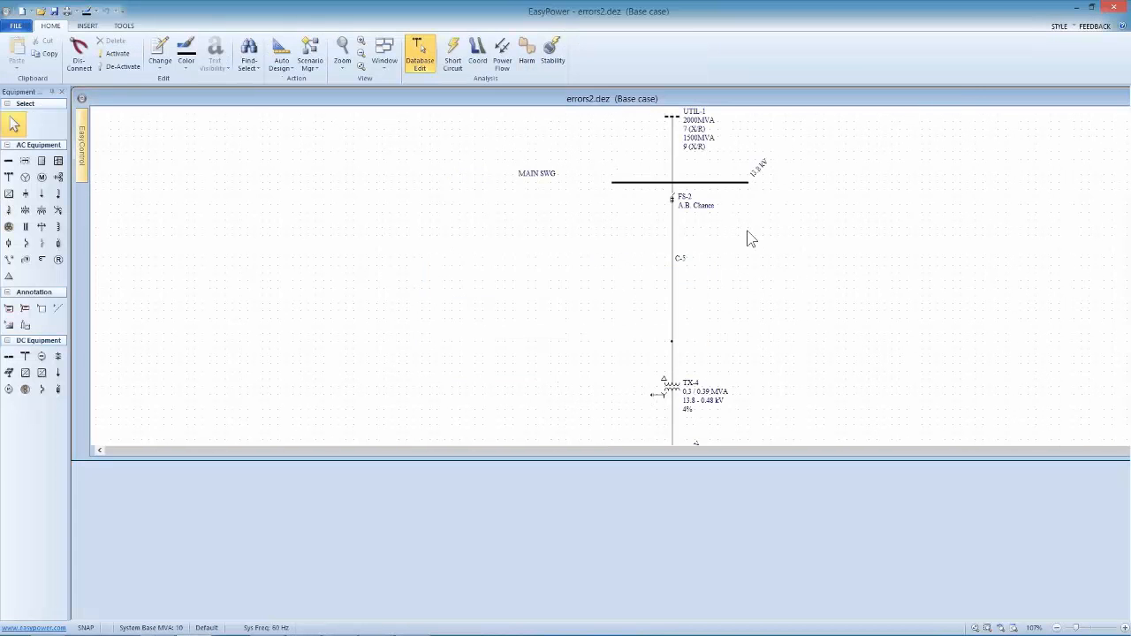
{"action": "double_click", "coordinate": [980, 99]}
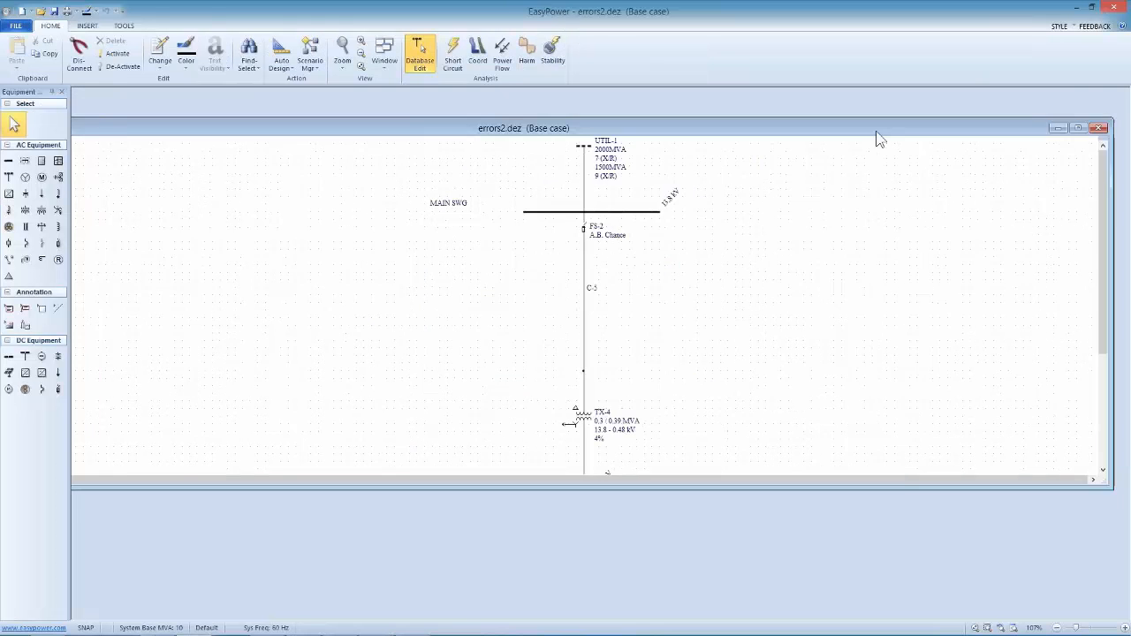
Specify fused switch FS-2 below MAIN SWG as an A.B. Chance Fuse Links device with model T and size 10
{"action": "left_click", "coordinate": [1009, 142]}
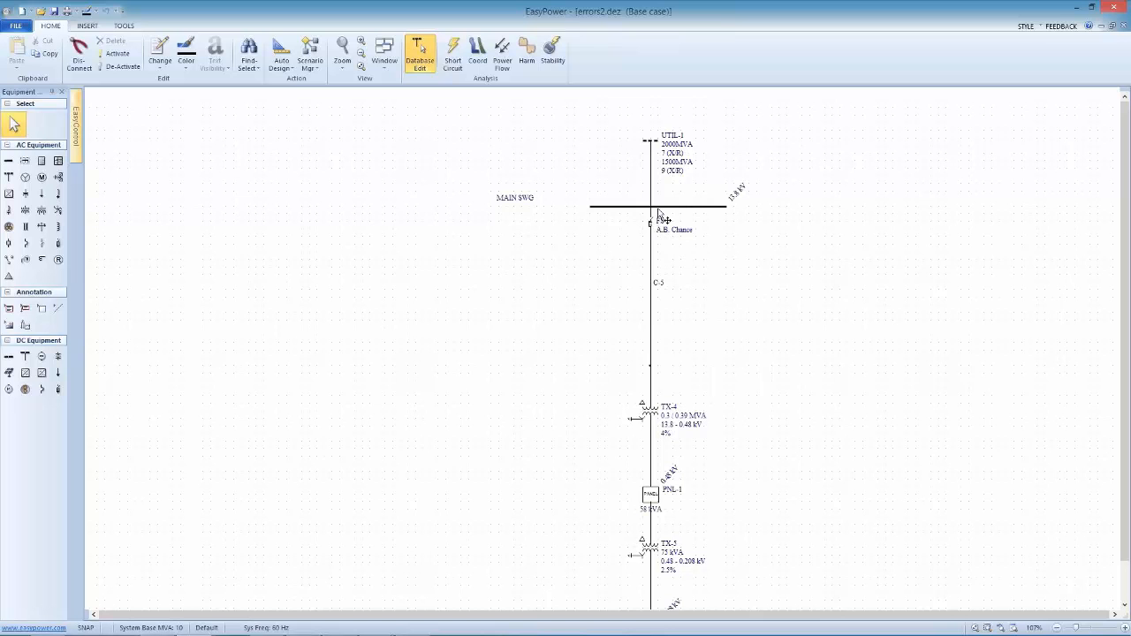
{"action": "double_click", "coordinate": [672, 231]}
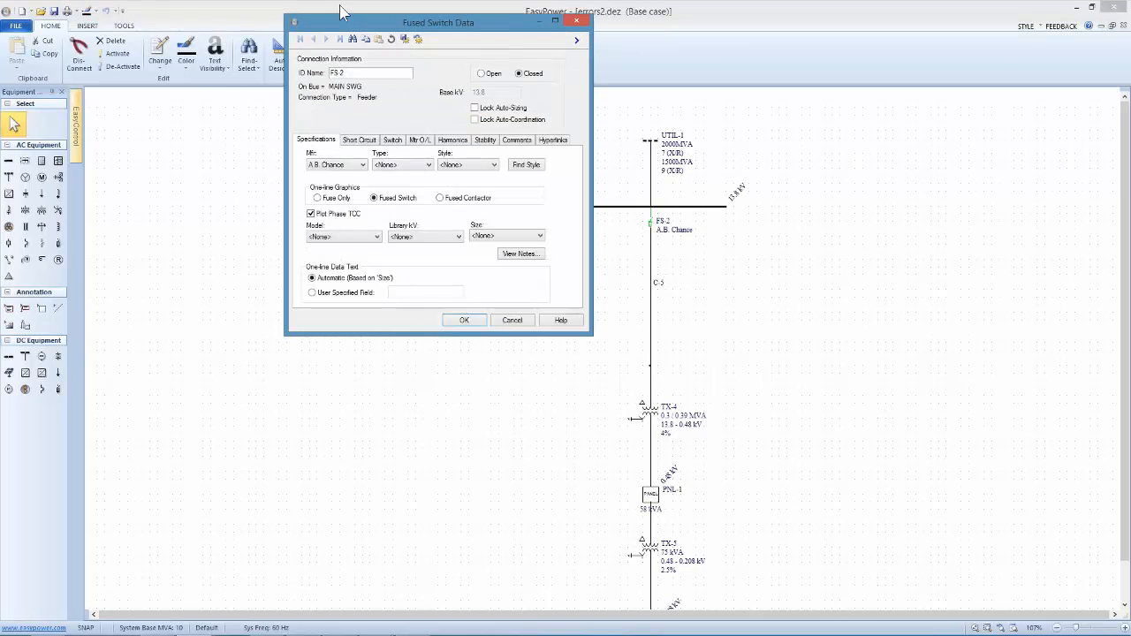
{"action": "left_click_drag", "start_coordinate": [341, 18], "coordinate": [258, 129]}
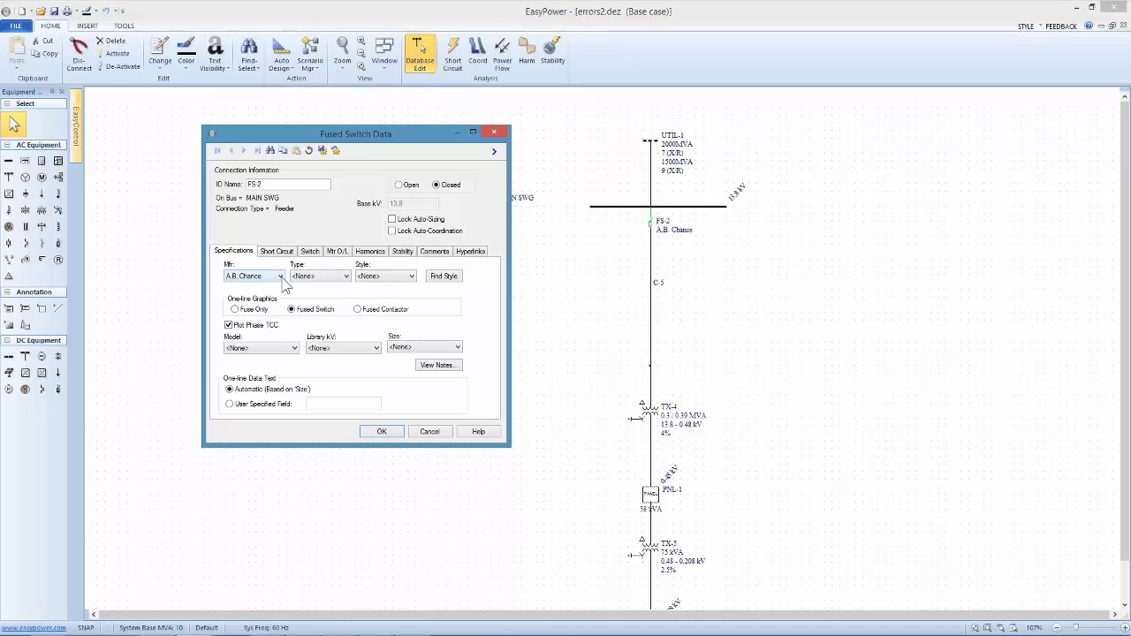
{"action": "left_click", "coordinate": [315, 278]}
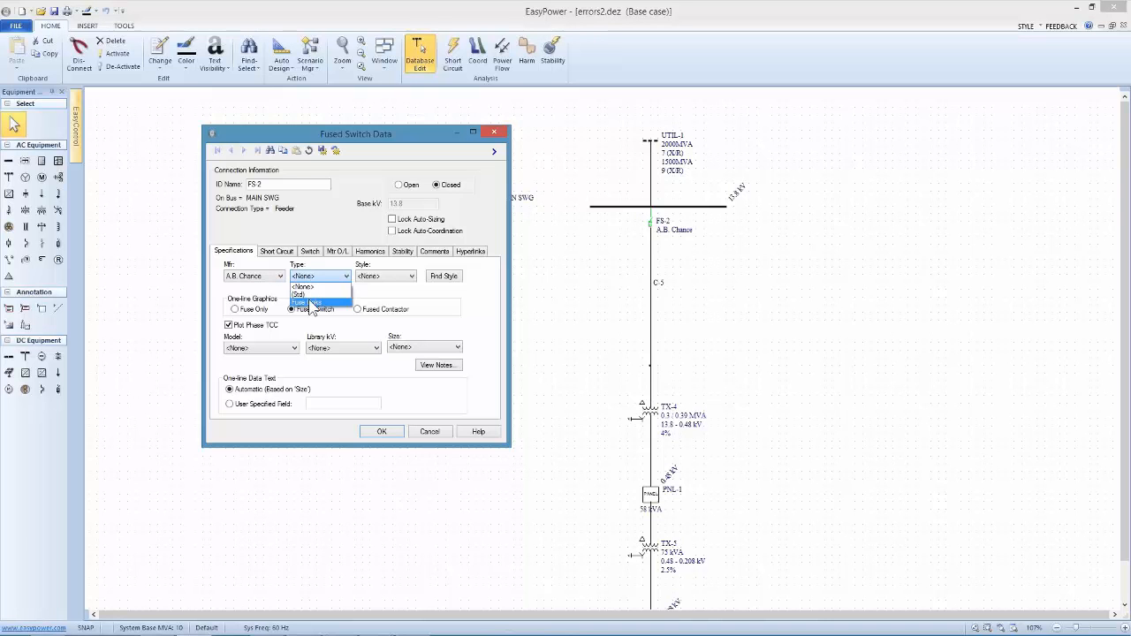
{"action": "left_click", "coordinate": [309, 304]}
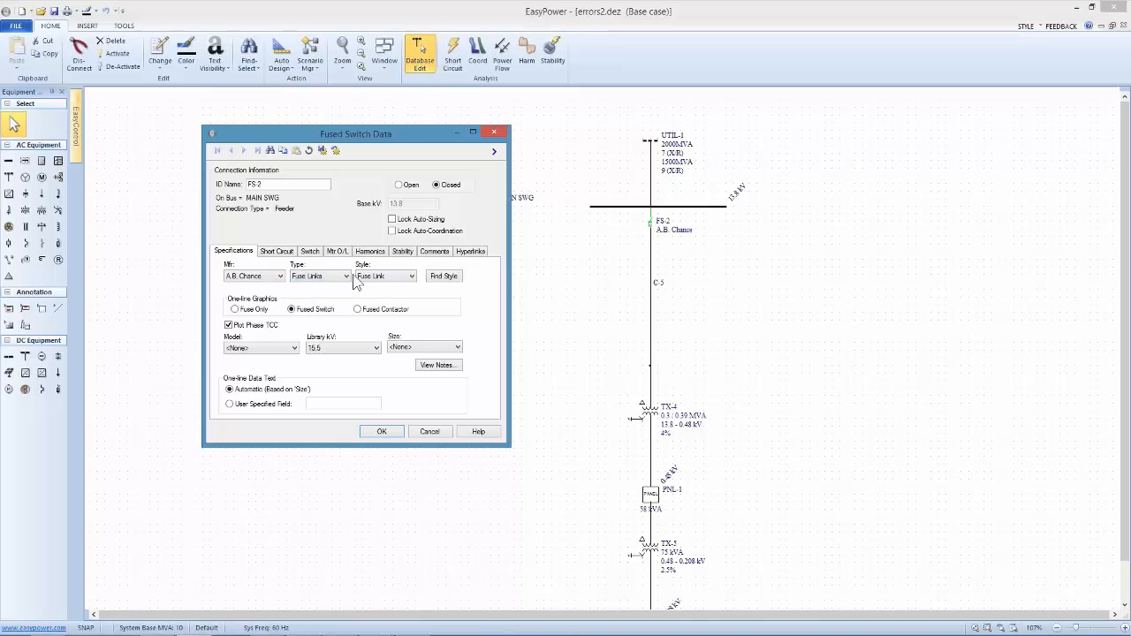
{"action": "left_click", "coordinate": [295, 349]}
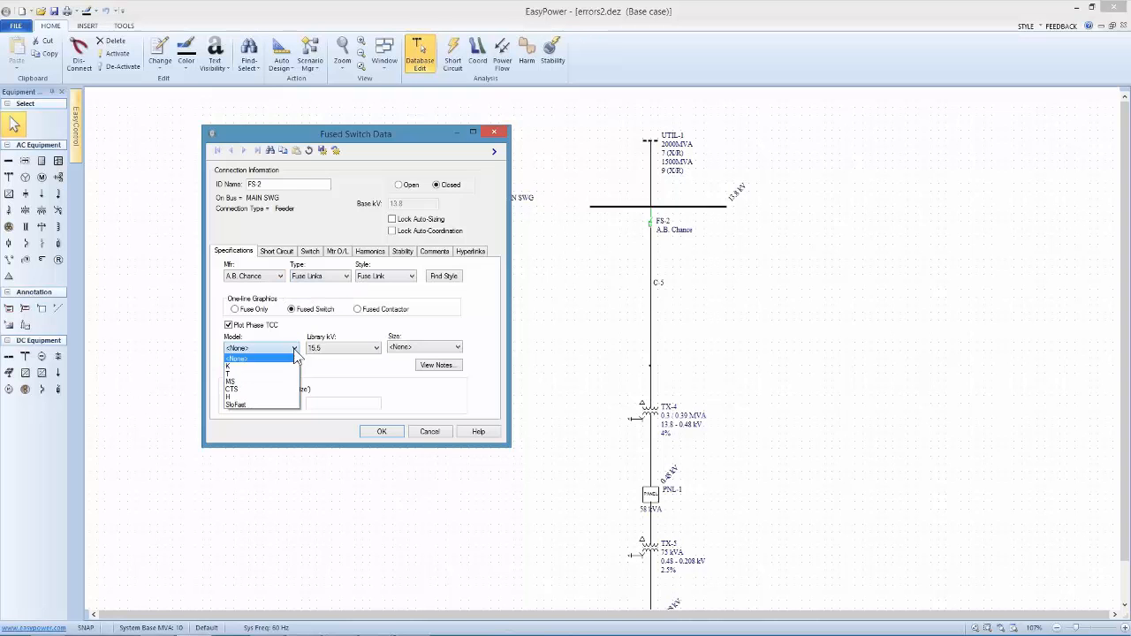
{"action": "left_click", "coordinate": [238, 374]}
{"action": "left_click", "coordinate": [408, 346]}
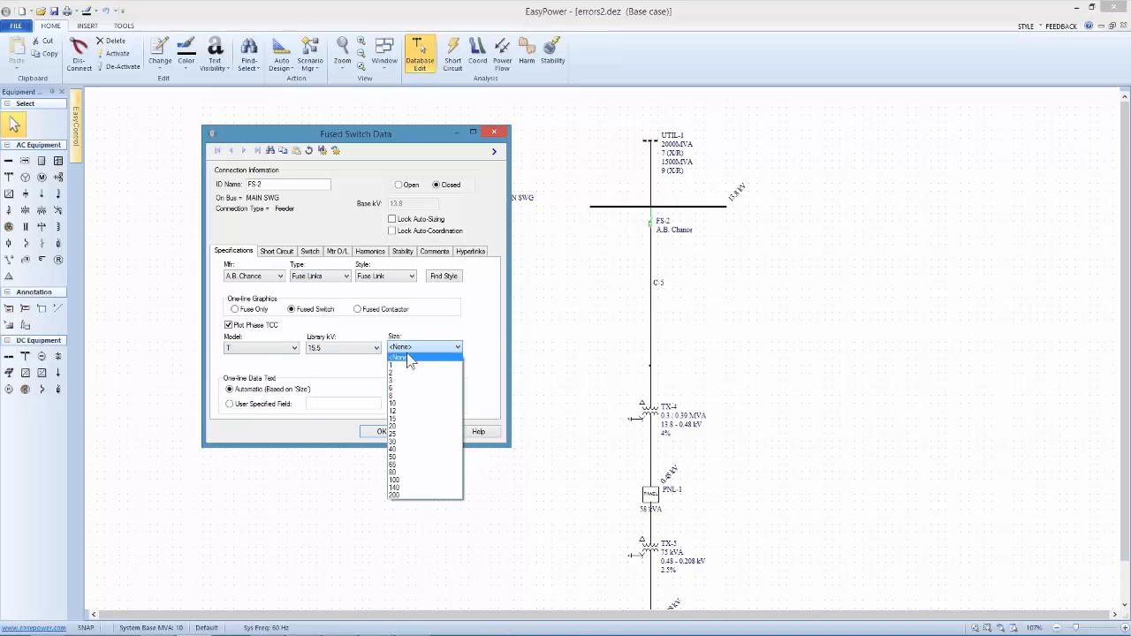
{"action": "left_click", "coordinate": [395, 402]}
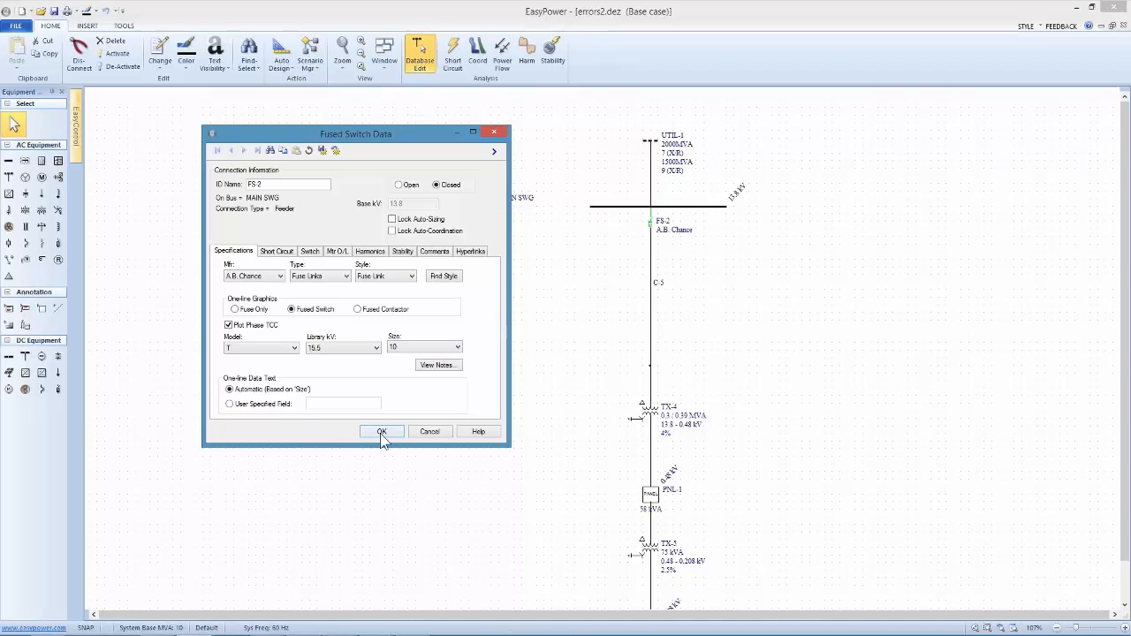
{"action": "left_click", "coordinate": [380, 432]}
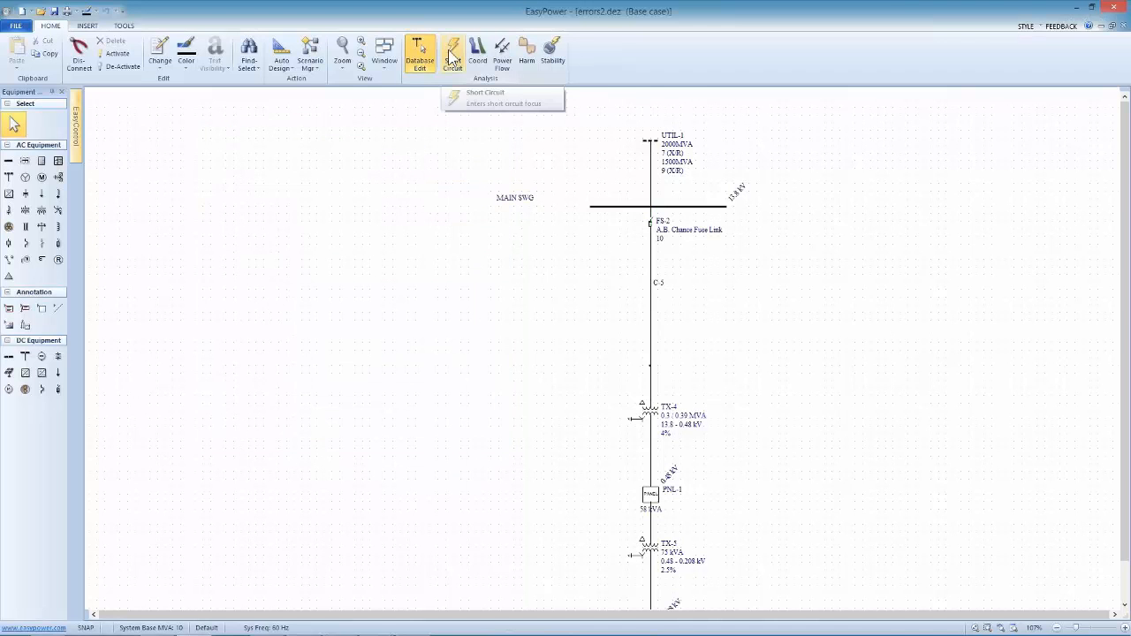
Enter short circuit focus and arrange the windows for arc flash, with the hazard report under the one-line
{"action": "left_click", "coordinate": [452, 58]}
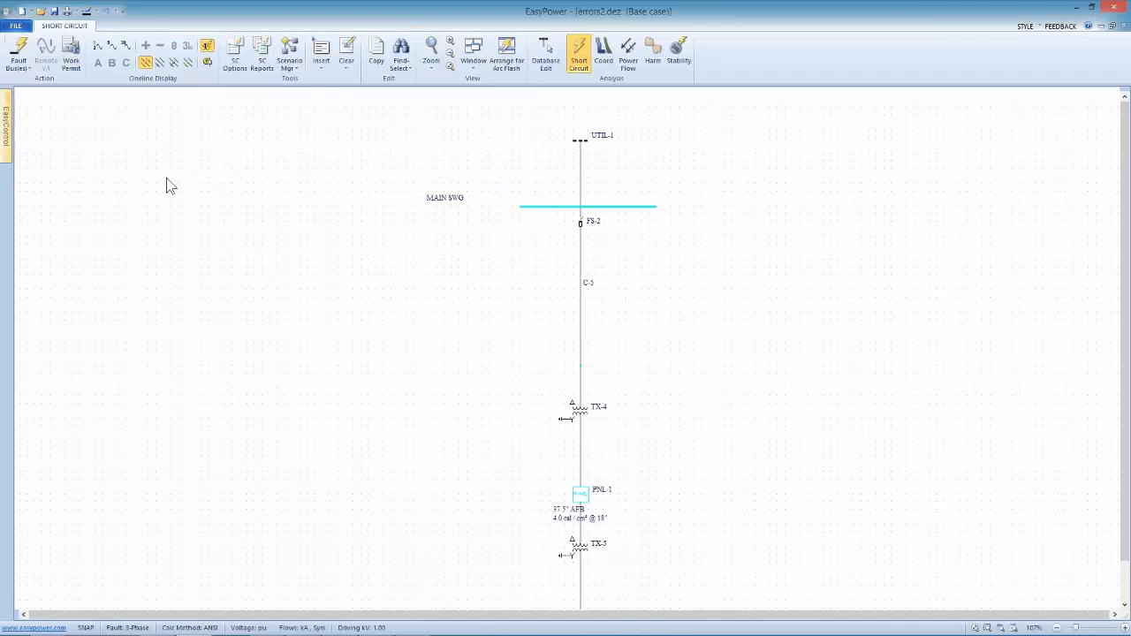
{"action": "left_click_drag", "start_coordinate": [645, 411], "coordinate": [611, 326]}
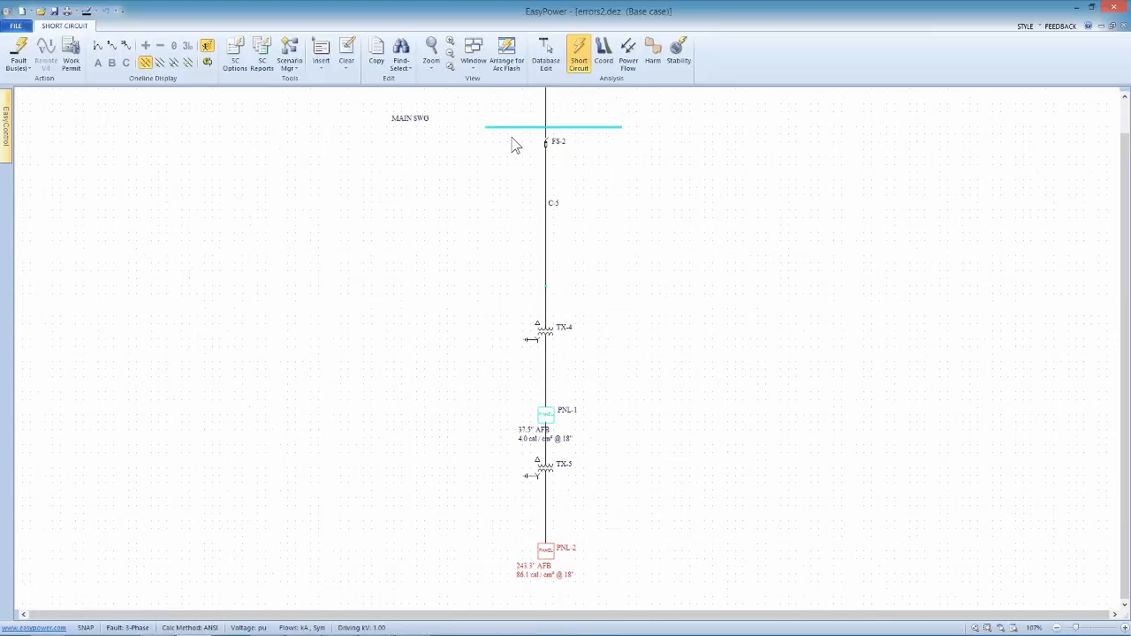
{"action": "left_click", "coordinate": [507, 55]}
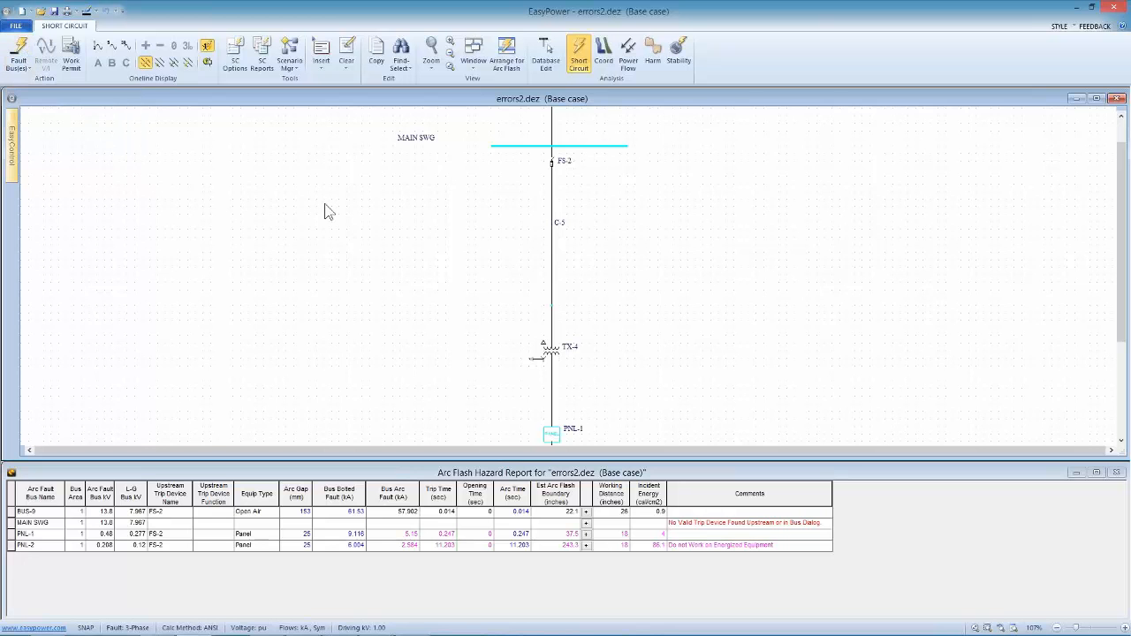
Return to database edit focus, saving the temporary changes to the database, and maximize the errors2.dez one-line window
{"action": "left_click", "coordinate": [551, 51]}
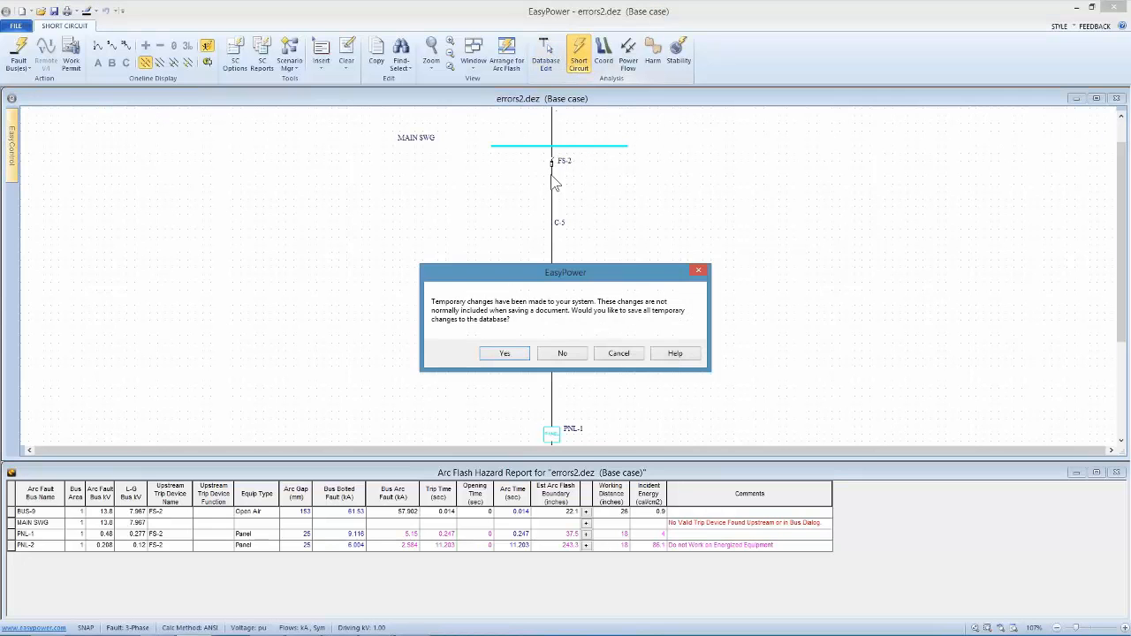
{"action": "left_click", "coordinate": [519, 359]}
{"action": "left_click_drag", "start_coordinate": [708, 99], "coordinate": [626, 170]}
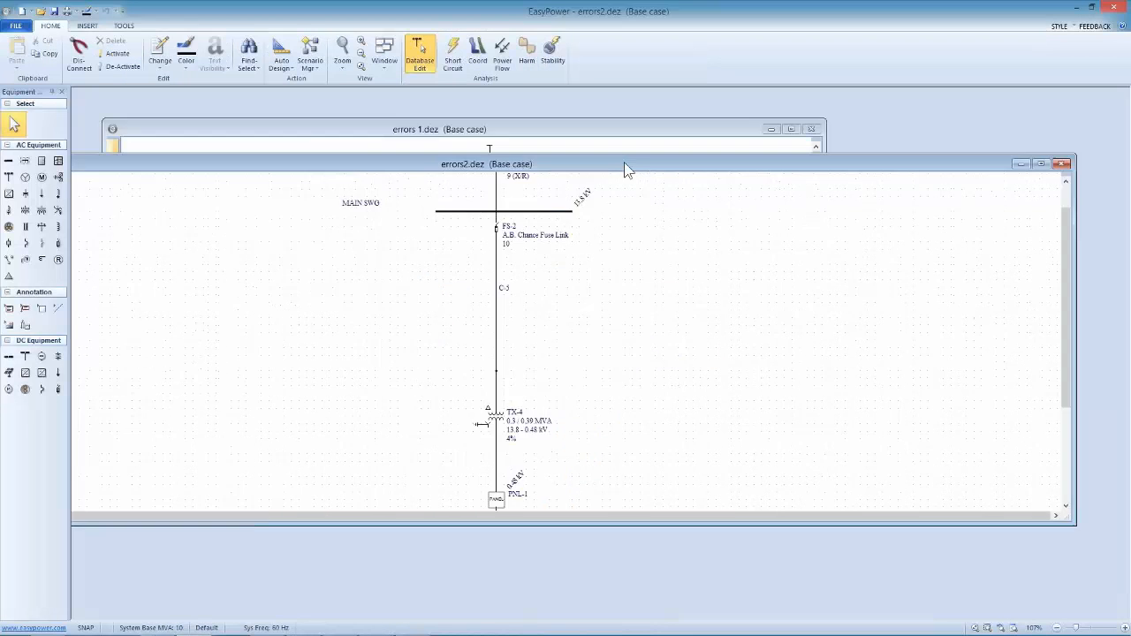
{"action": "left_click", "coordinate": [1043, 164]}
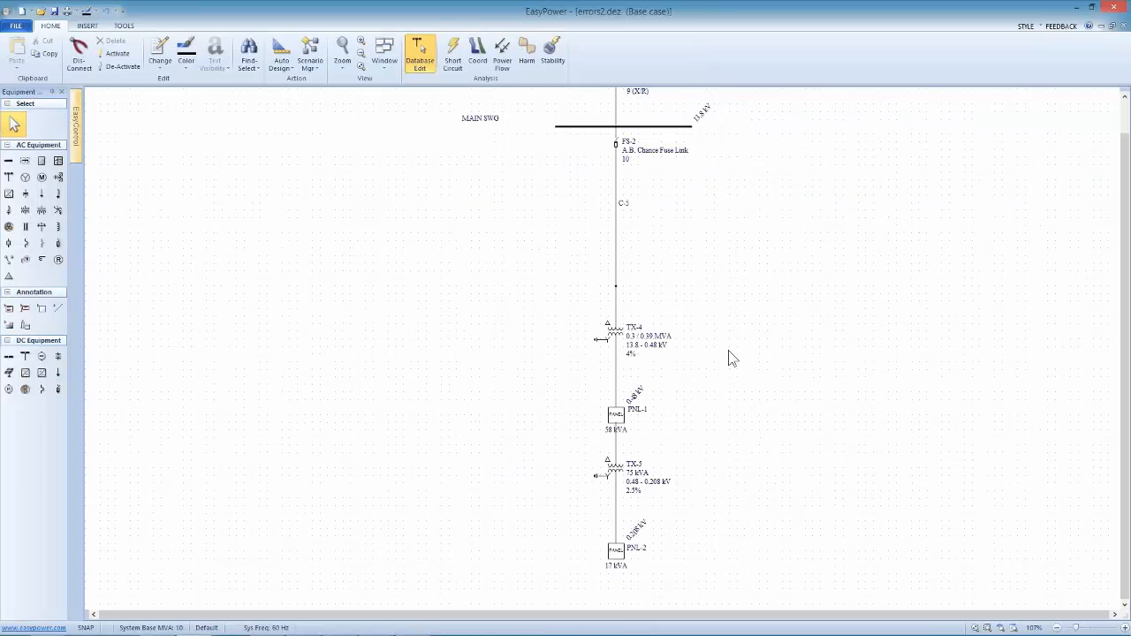
Review the specifications of panel PNL-1 and close its data without making changes
{"action": "left_click_drag", "start_coordinate": [729, 351], "coordinate": [734, 341]}
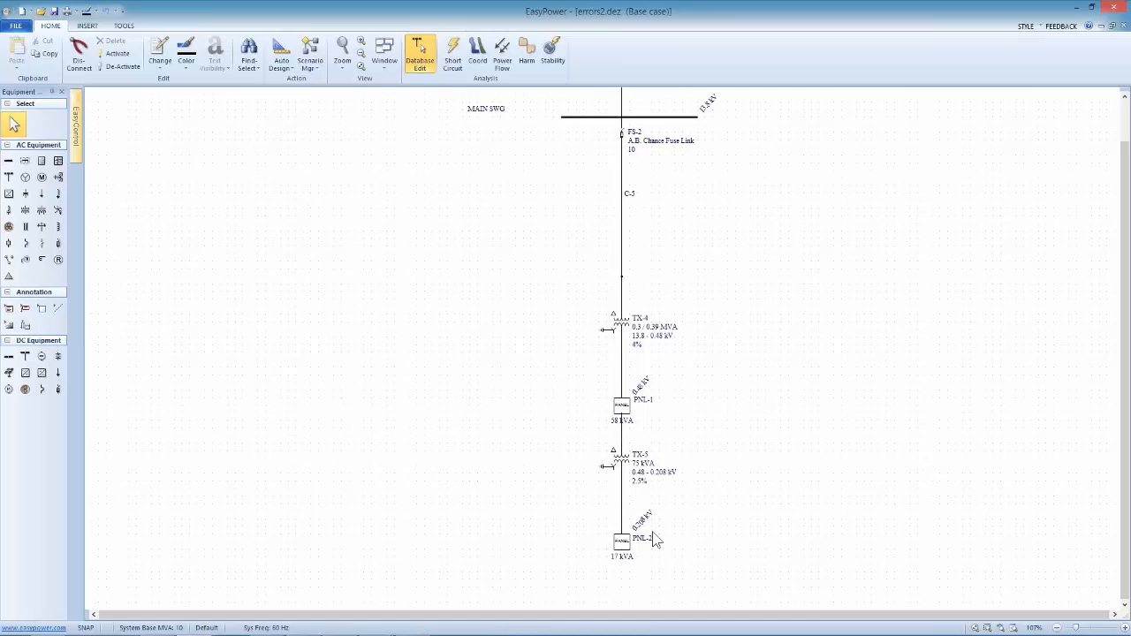
{"action": "left_click", "coordinate": [623, 410]}
{"action": "double_click", "coordinate": [621, 409]}
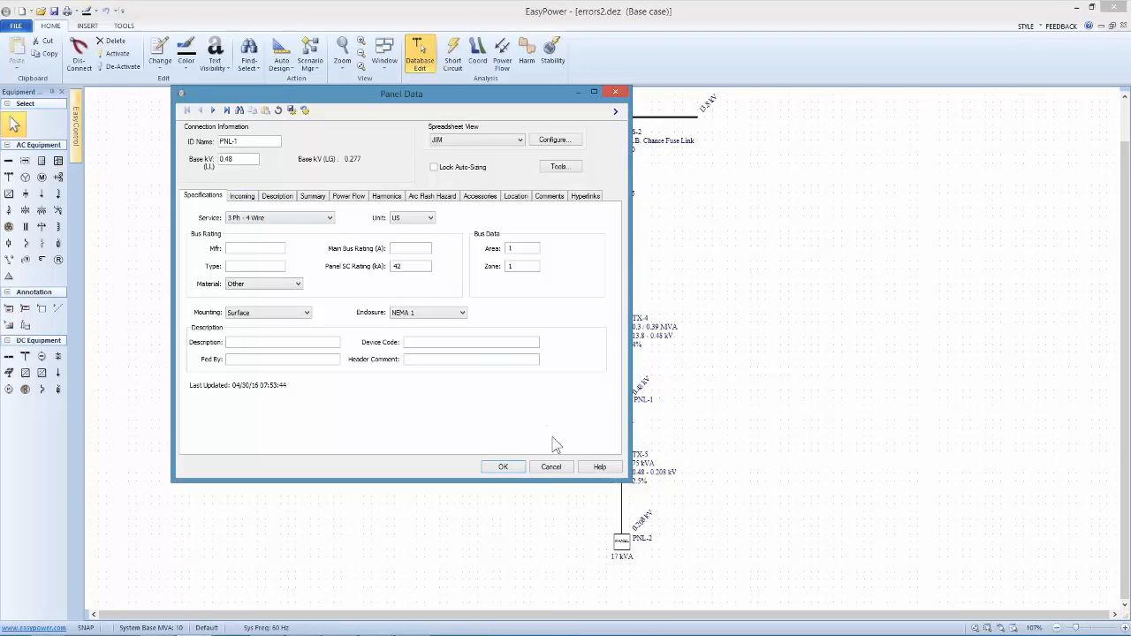
{"action": "left_click", "coordinate": [551, 466]}
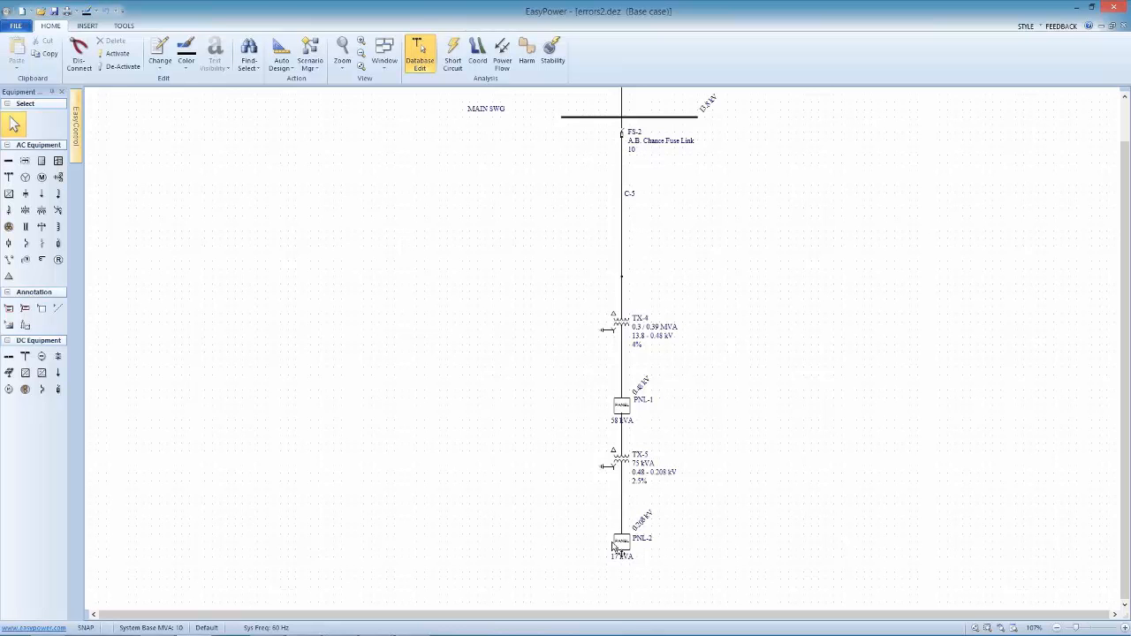
Review the fuse specifications of fused switch FS-2 and close its data without making changes
{"action": "left_click", "coordinate": [623, 139]}
{"action": "double_click", "coordinate": [623, 138]}
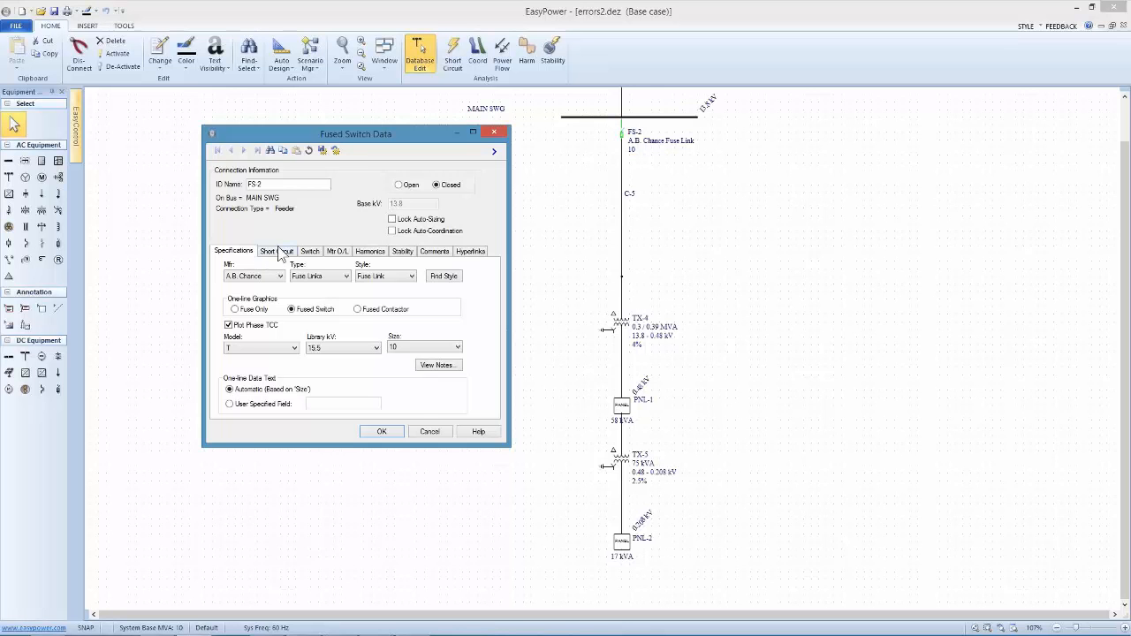
{"action": "left_click", "coordinate": [429, 433]}
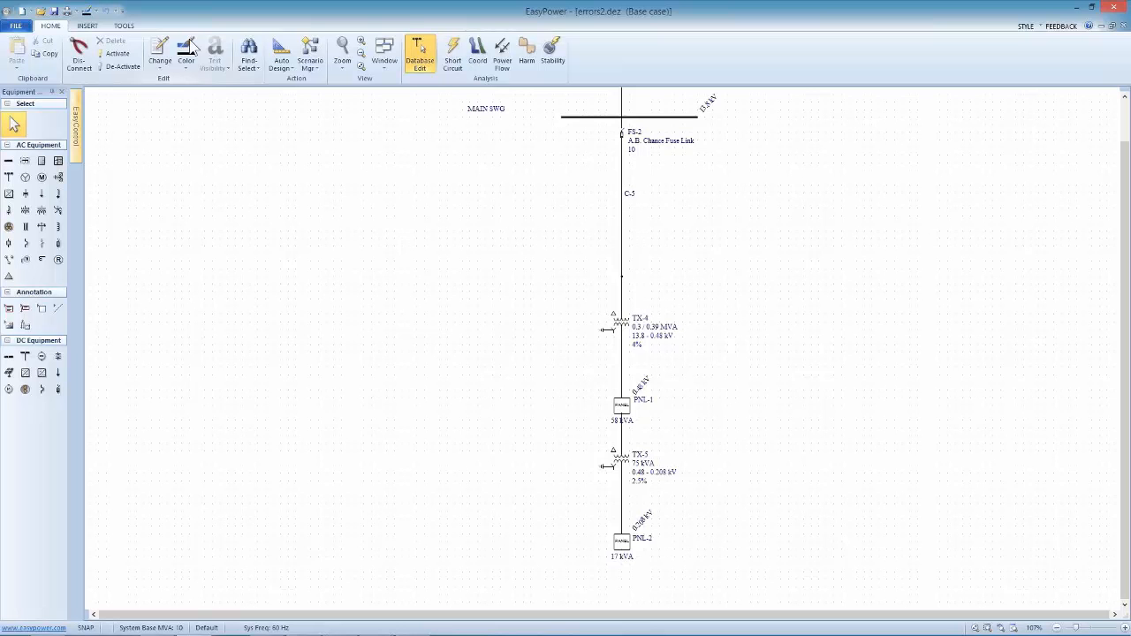
Open the one-line file errors3.dez from the refresher errors folder
{"action": "left_click", "coordinate": [40, 11]}
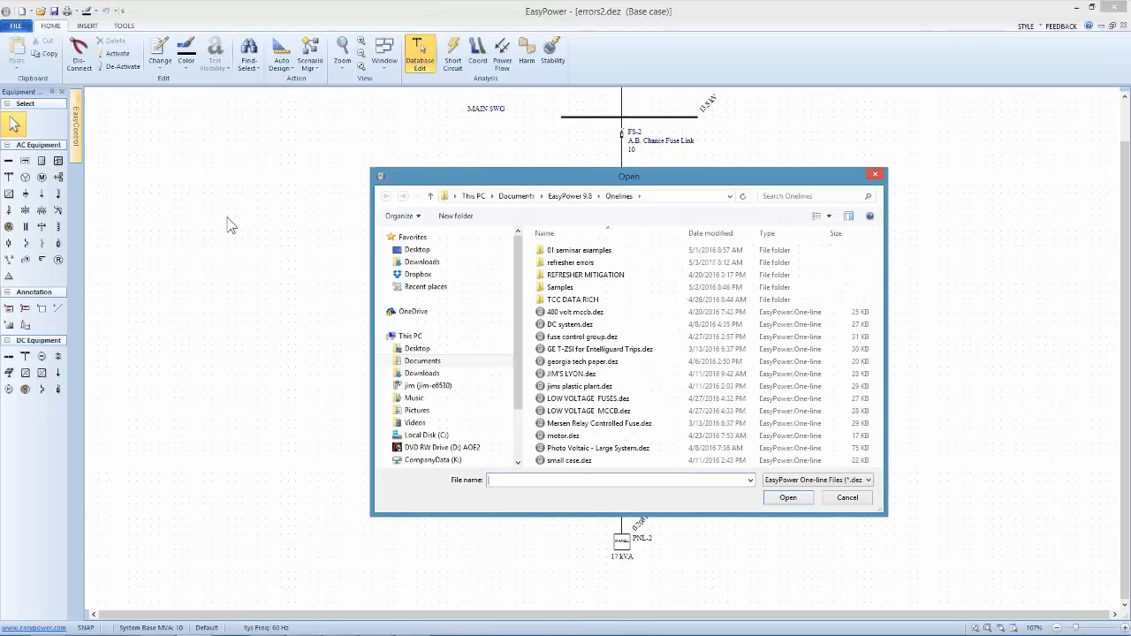
{"action": "double_click", "coordinate": [537, 264]}
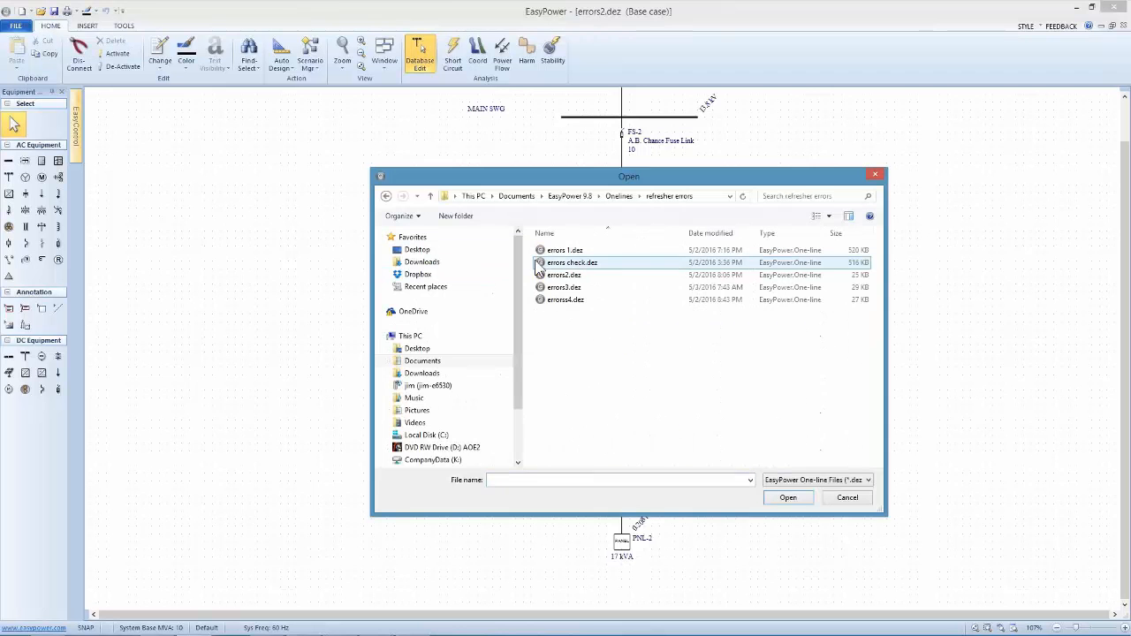
{"action": "left_click", "coordinate": [548, 288]}
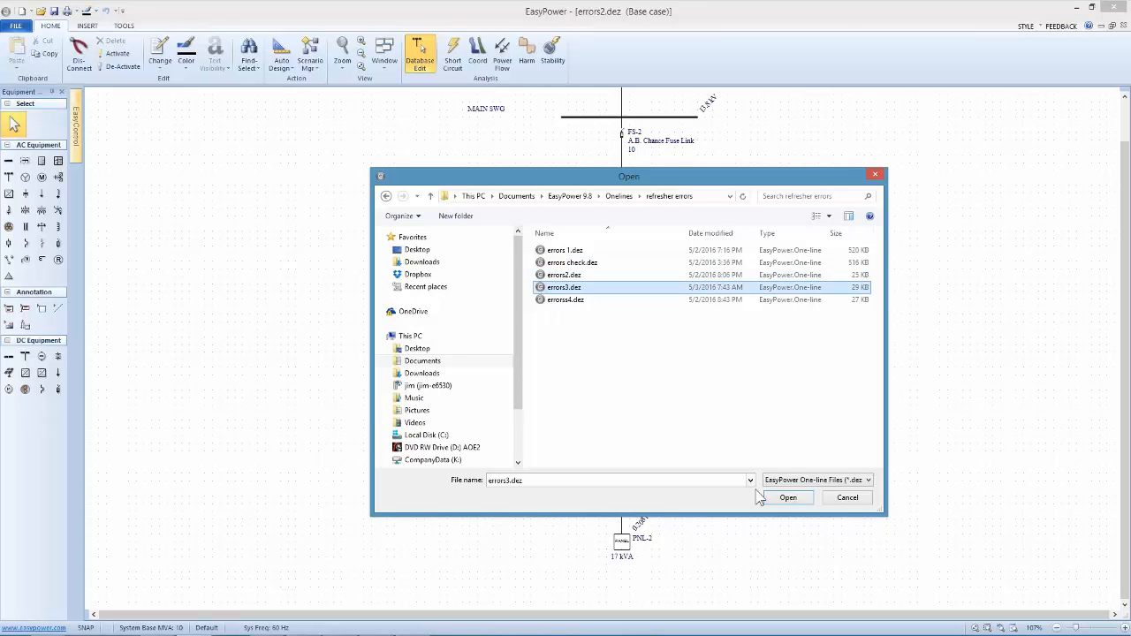
{"action": "left_click", "coordinate": [786, 497]}
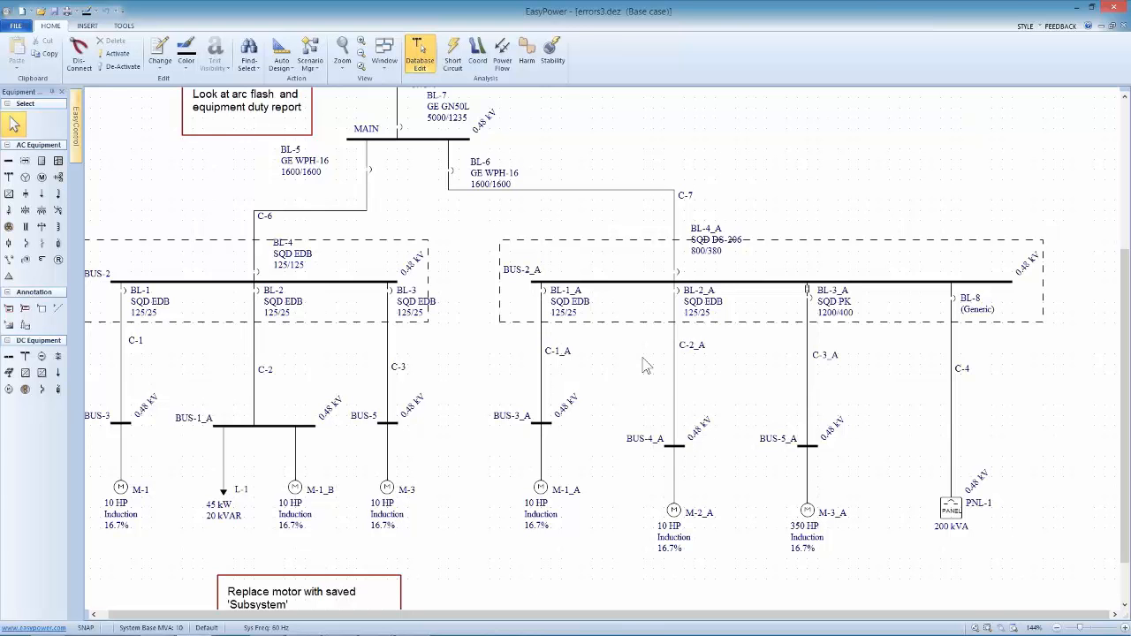
Open the Database Browser for the whole errors3.dez one-line, review its equipment summary, and close it again
{"action": "left_click_drag", "start_coordinate": [501, 289], "coordinate": [579, 269]}
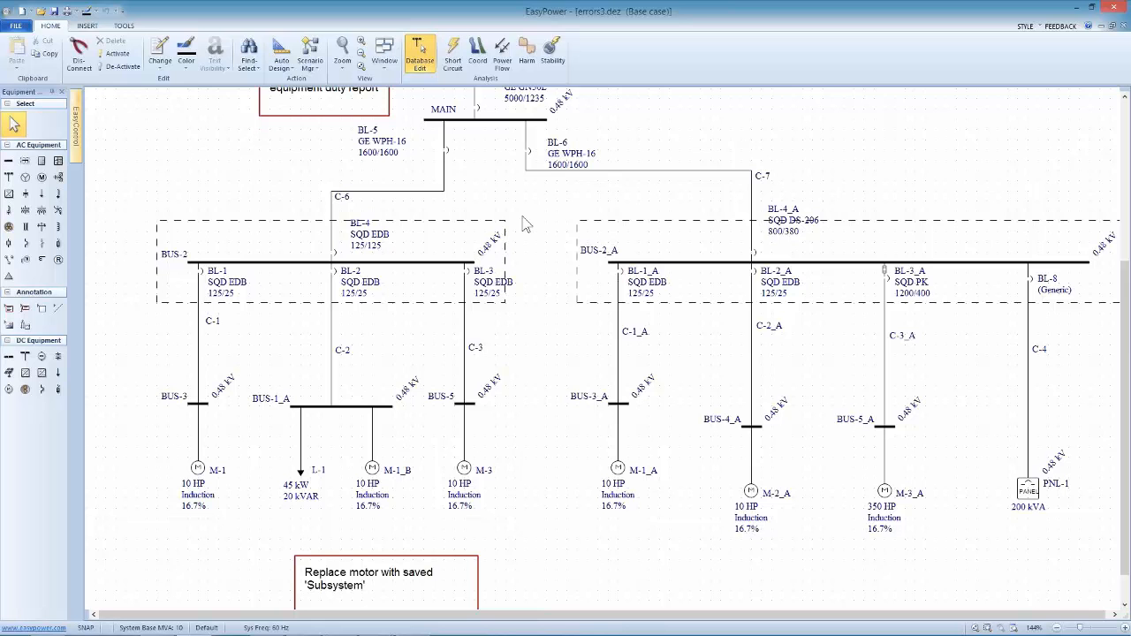
{"action": "left_click", "coordinate": [17, 26]}
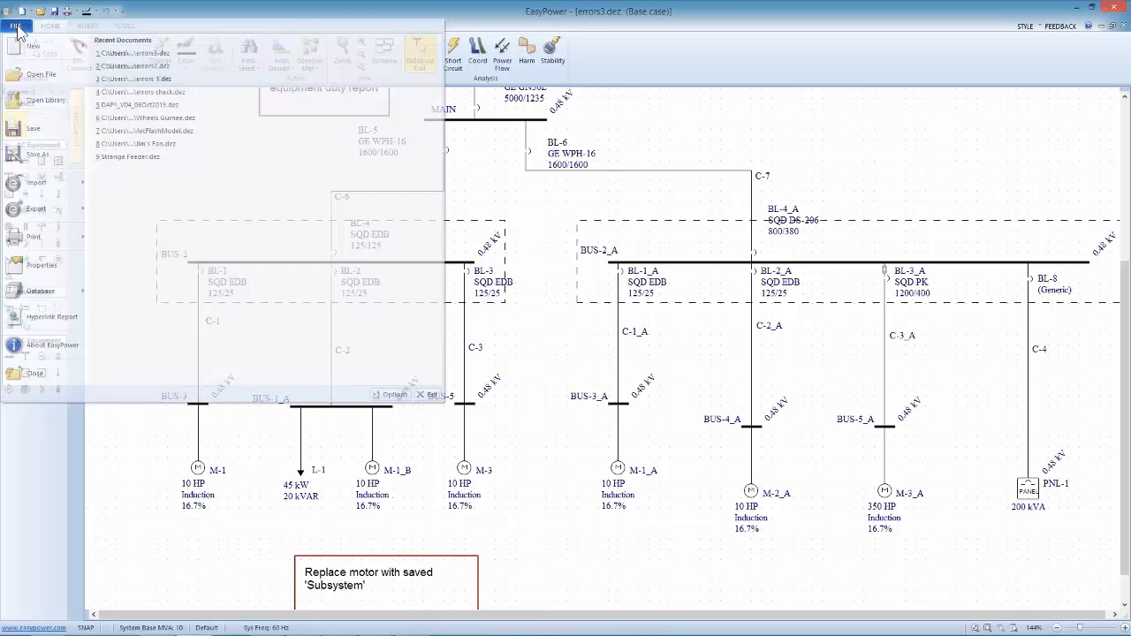
{"action": "left_click", "coordinate": [540, 191]}
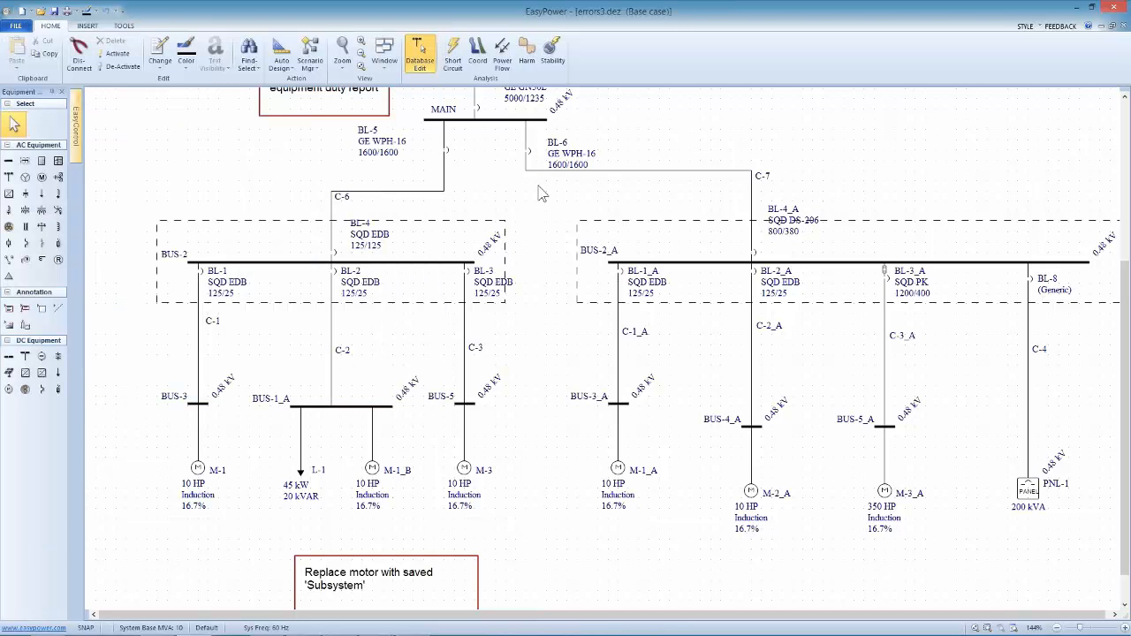
{"action": "left_click", "coordinate": [419, 55]}
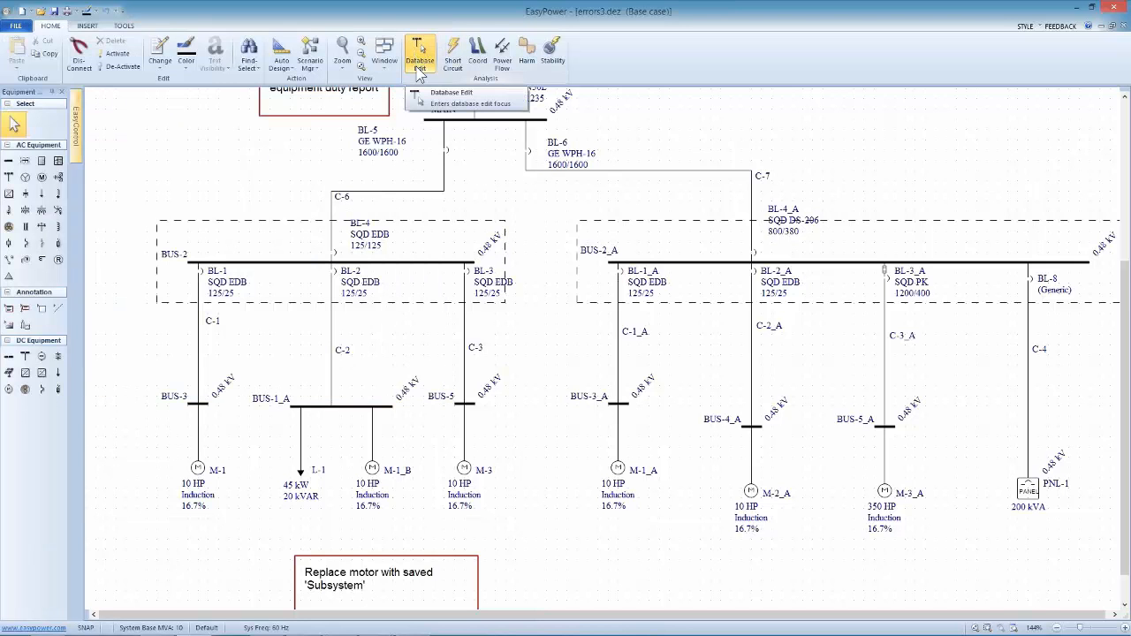
{"action": "left_click", "coordinate": [15, 26]}
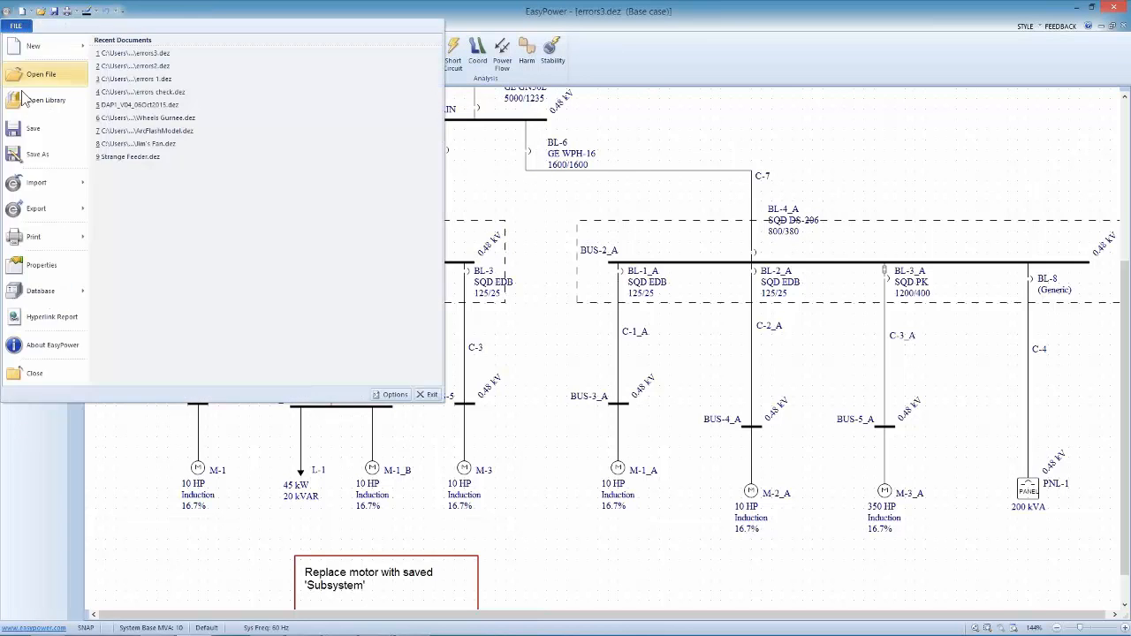
{"action": "mouse_move", "coordinate": [15, 289]}
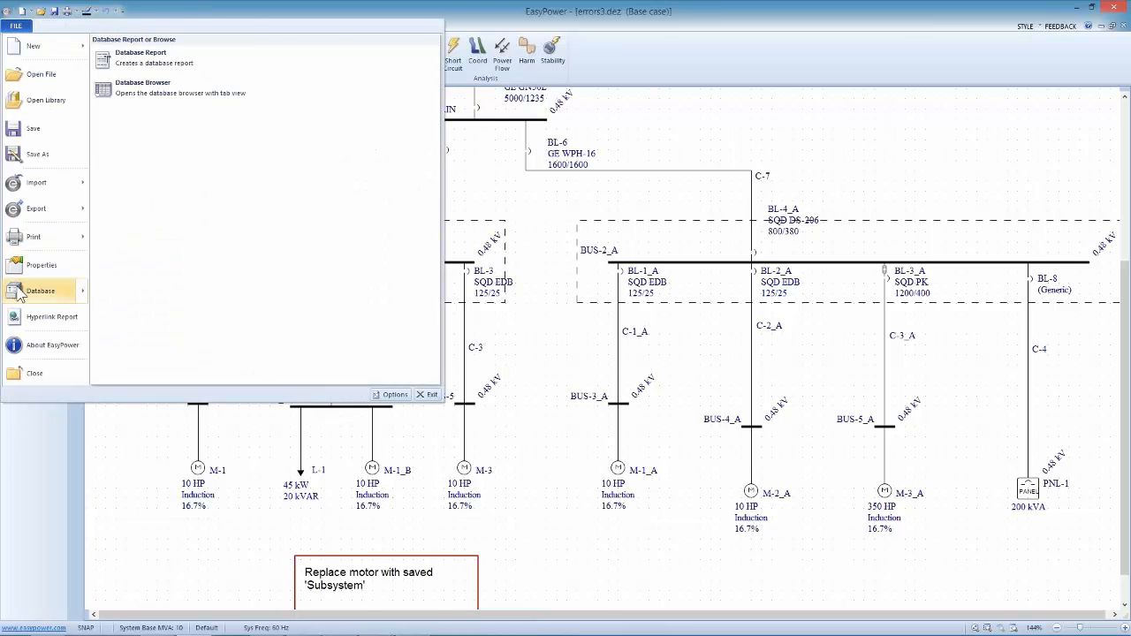
{"action": "left_click", "coordinate": [168, 80]}
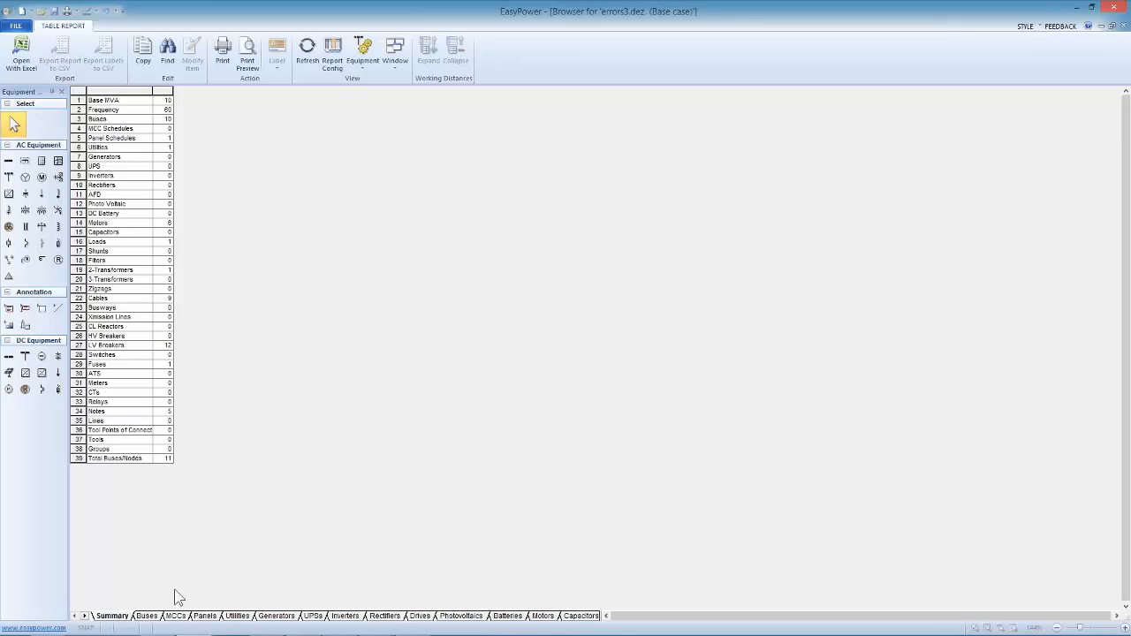
{"action": "left_click", "coordinate": [18, 27]}
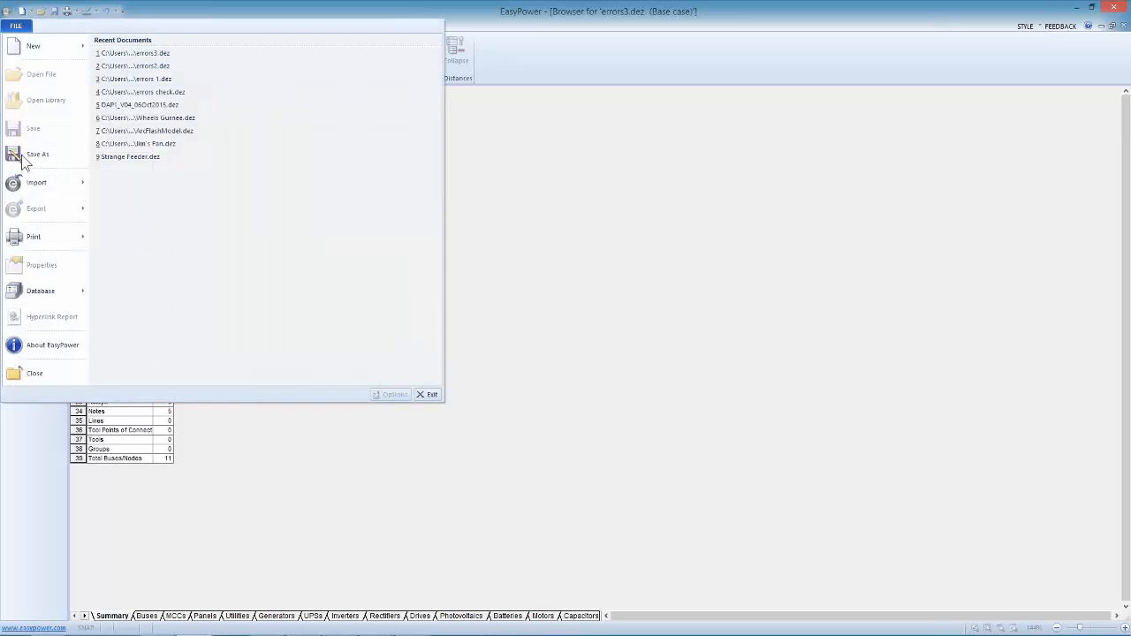
{"action": "left_click", "coordinate": [27, 373]}
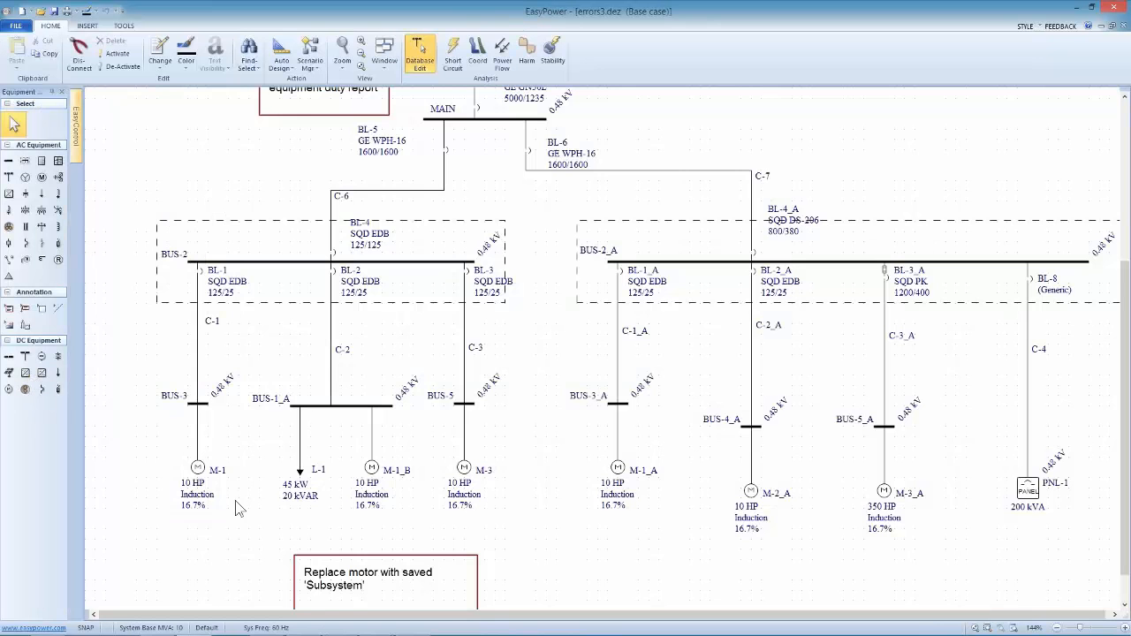
Select only the branch from BUS-2 through BL-1 and C-1 to motor M-1 and open the Database Browser for that selection
{"action": "left_click_drag", "start_coordinate": [235, 501], "coordinate": [141, 240]}
{"action": "left_click", "coordinate": [18, 26]}
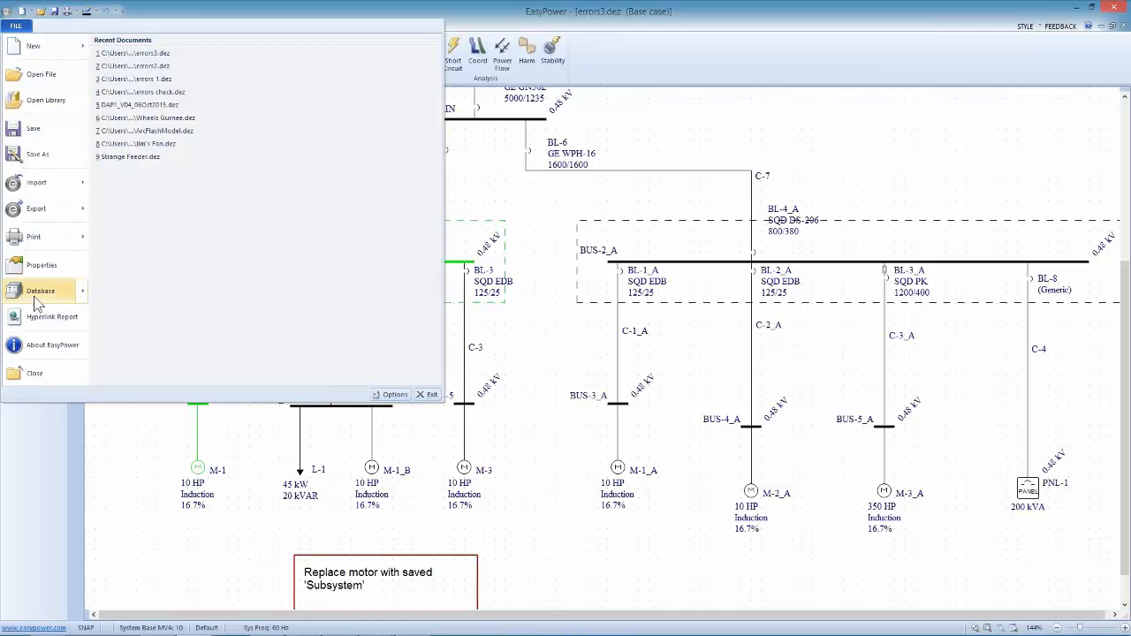
{"action": "left_click", "coordinate": [36, 302]}
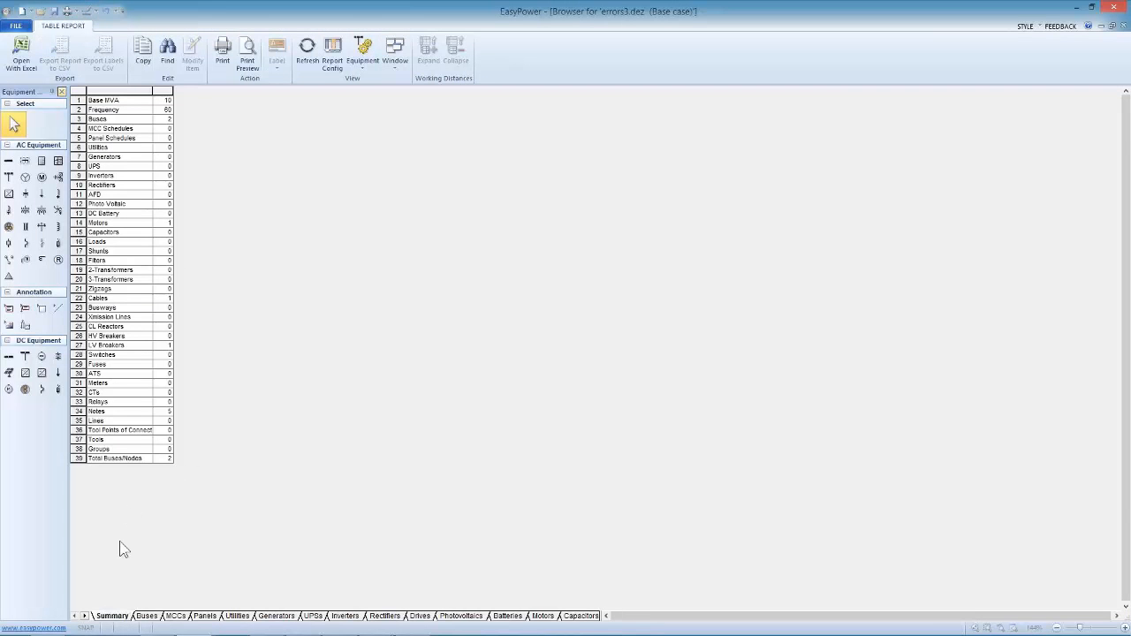
Close the Database Browser of the selected branch and open it for the whole errors3.dez one-line
{"action": "left_click", "coordinate": [16, 25]}
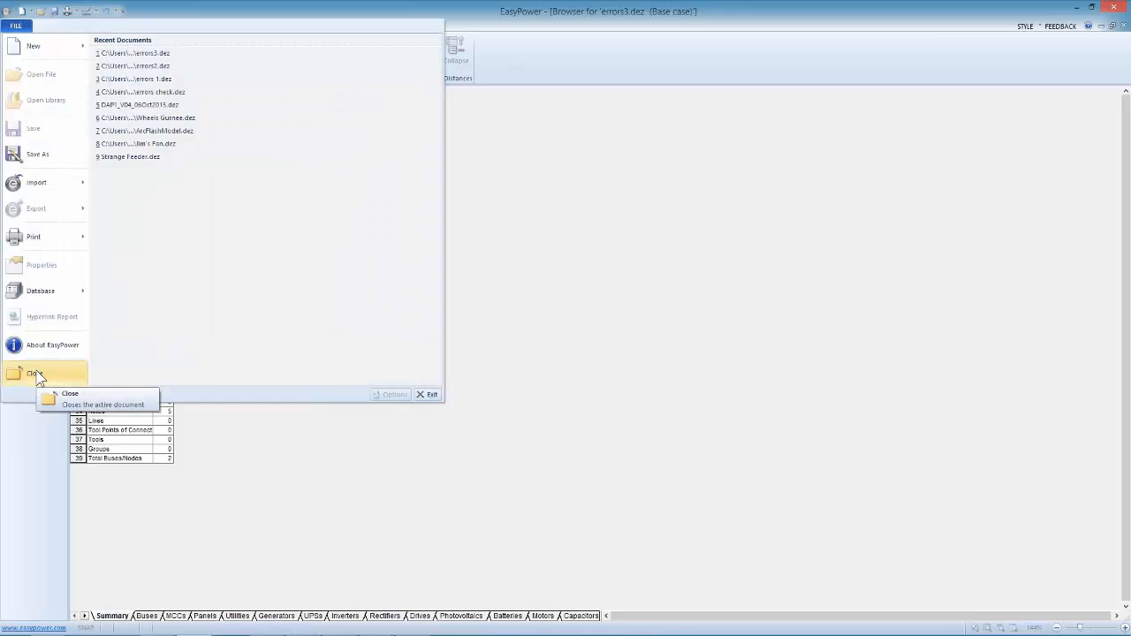
{"action": "left_click", "coordinate": [37, 376]}
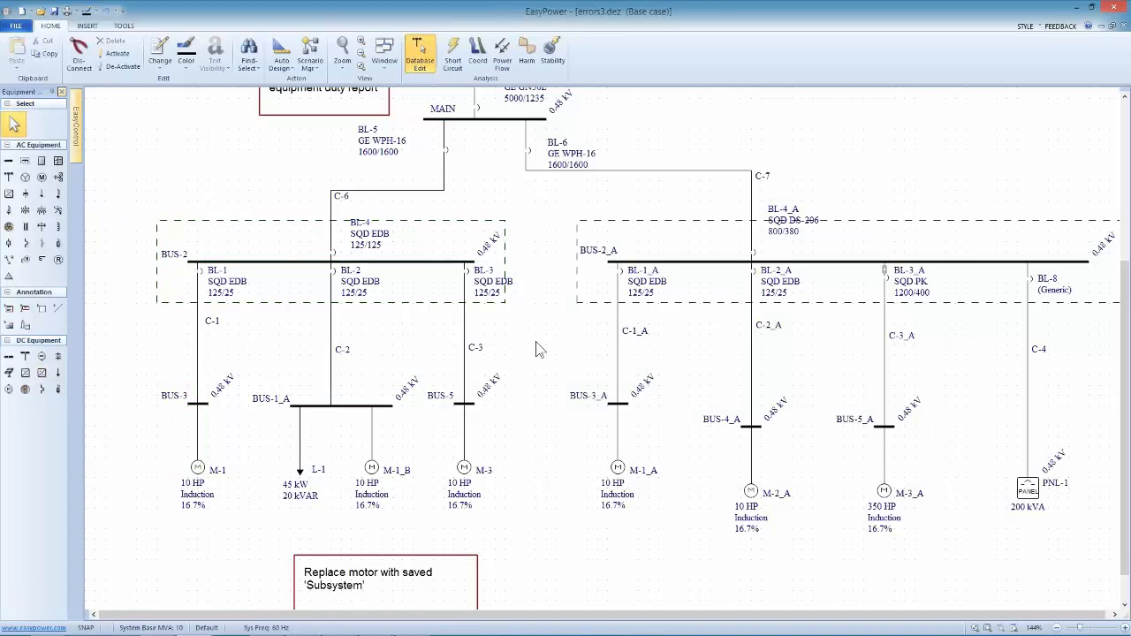
{"action": "left_click", "coordinate": [16, 26]}
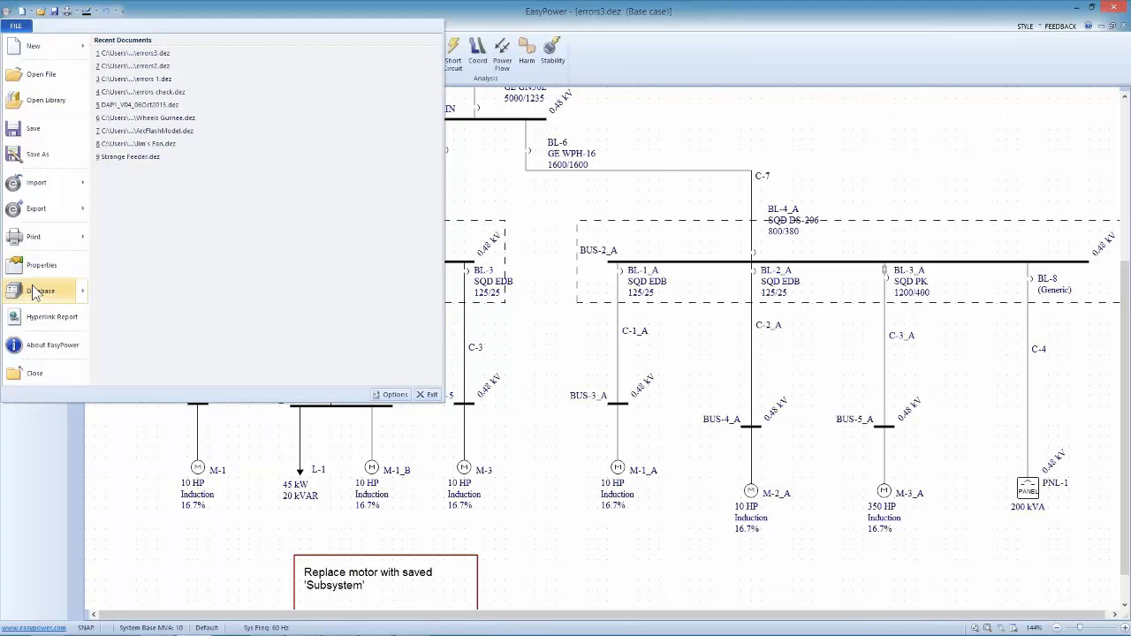
{"action": "mouse_move", "coordinate": [38, 292]}
{"action": "left_click", "coordinate": [123, 81]}
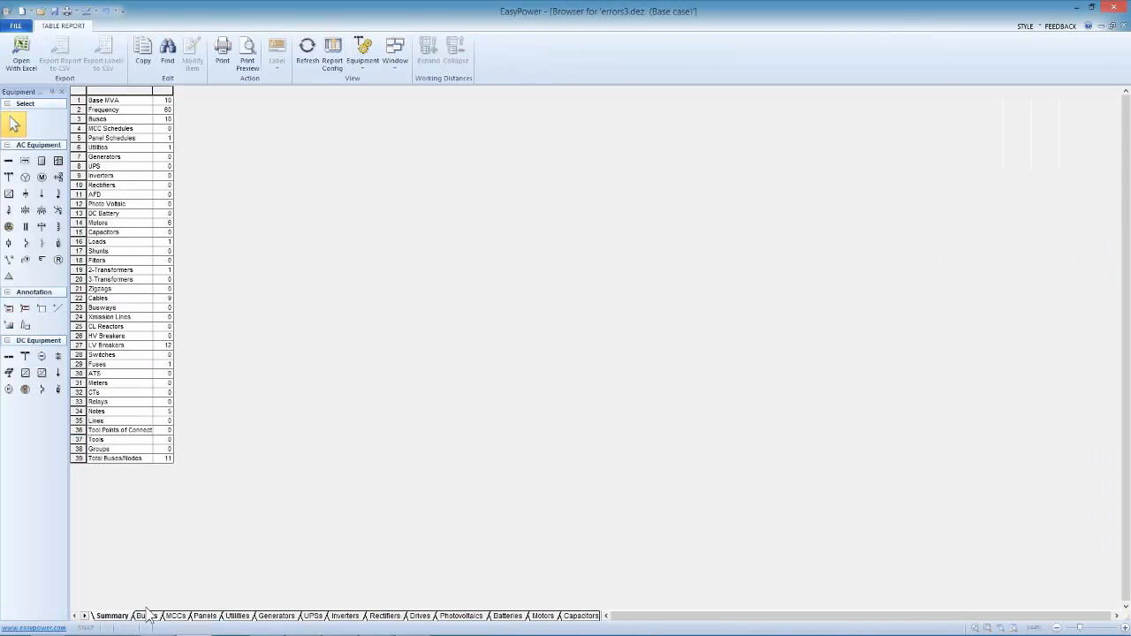
Review the Buses data and look through the further equipment categories available in the Database Browser
{"action": "left_click", "coordinate": [147, 616]}
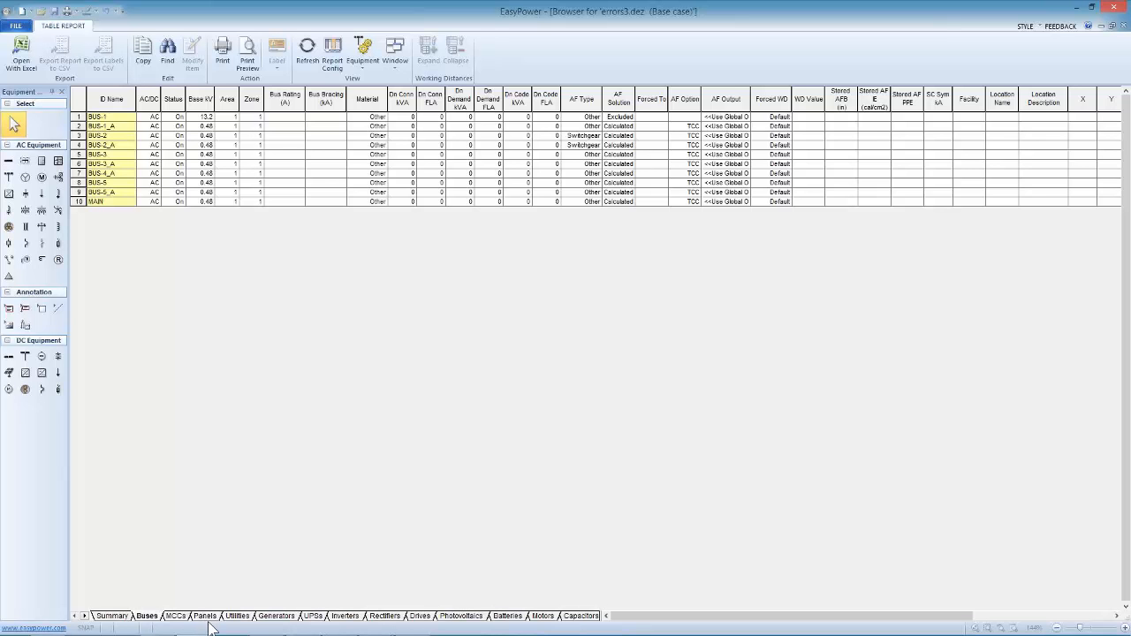
{"action": "left_click", "coordinate": [84, 616]}
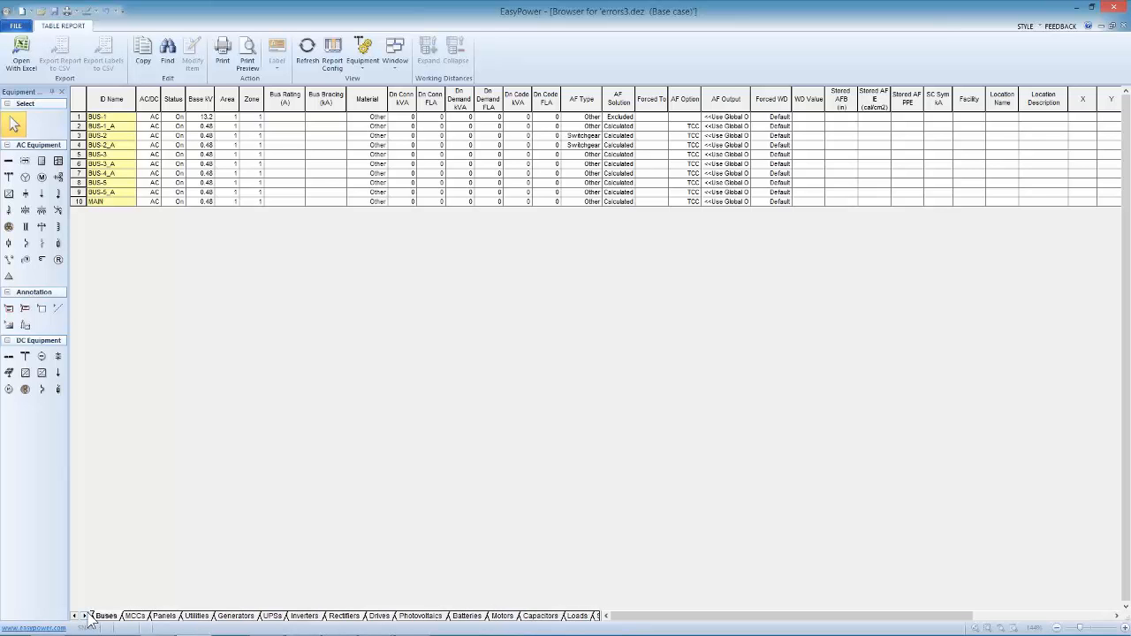
{"action": "left_click", "coordinate": [85, 616]}
{"action": "left_click", "coordinate": [85, 616]}
{"action": "left_click", "coordinate": [86, 617]}
{"action": "left_click", "coordinate": [85, 617]}
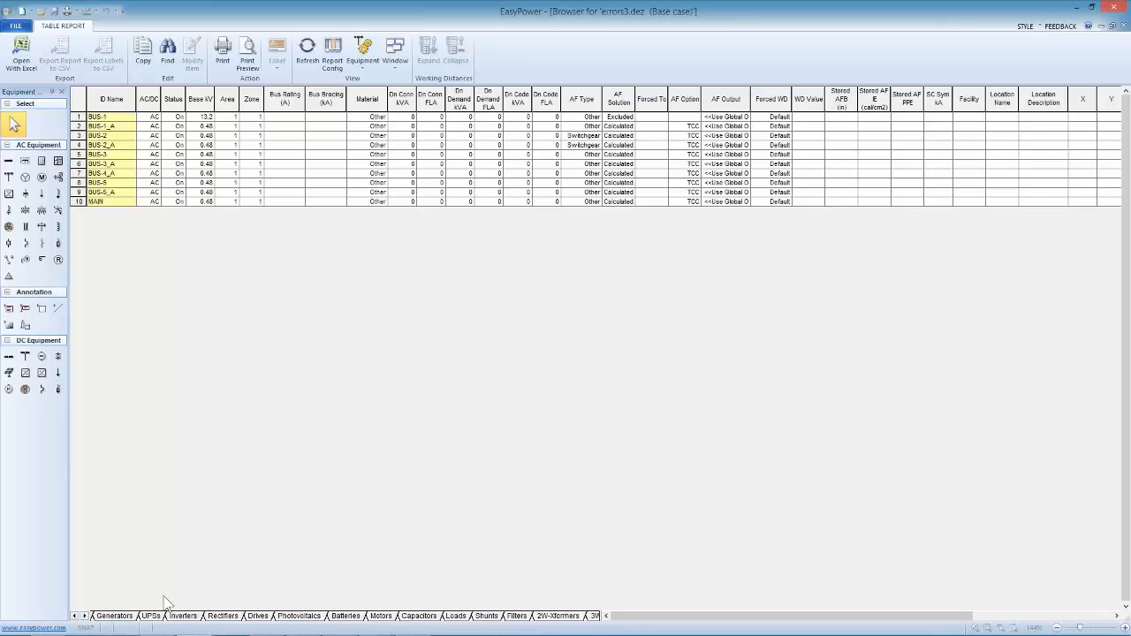
Apply the custom device report configuration to the Database Browser
{"action": "left_click", "coordinate": [333, 57]}
{"action": "left_click", "coordinate": [371, 96]}
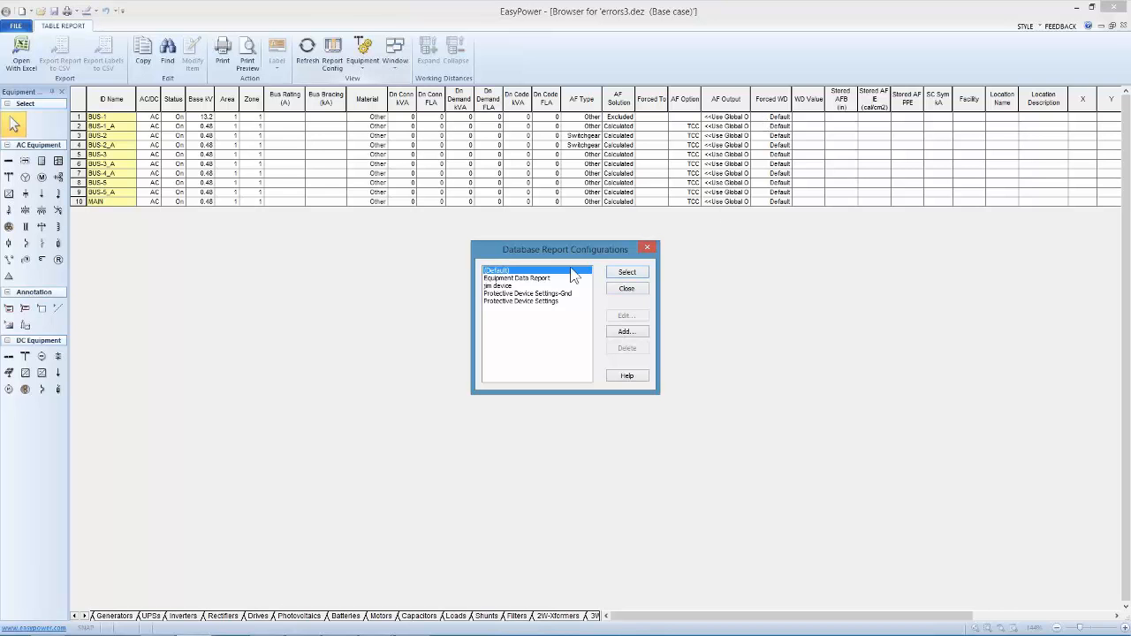
{"action": "left_click", "coordinate": [516, 286]}
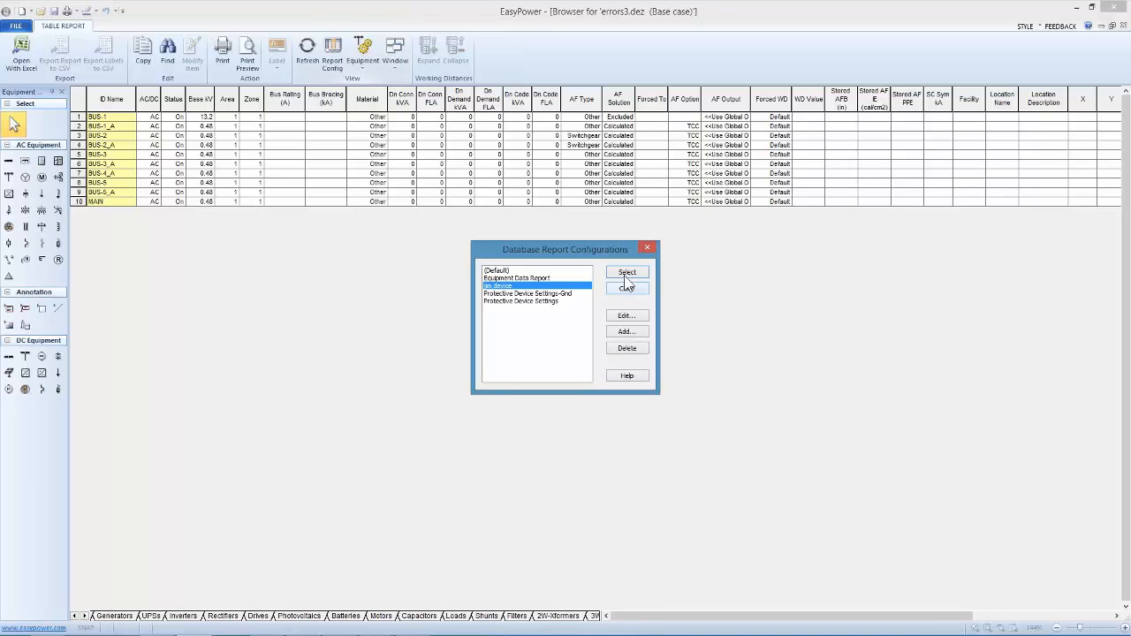
{"action": "left_click", "coordinate": [627, 272]}
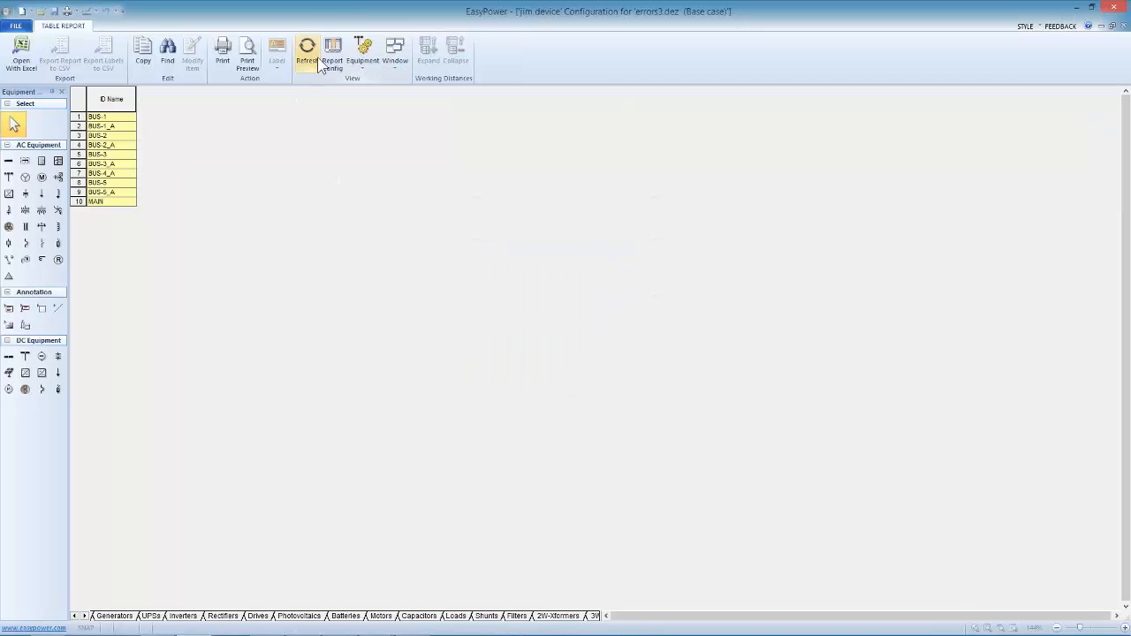
Check the UPS and bus data in the custom configuration and restore the (Default) report configuration
{"action": "left_click", "coordinate": [88, 616]}
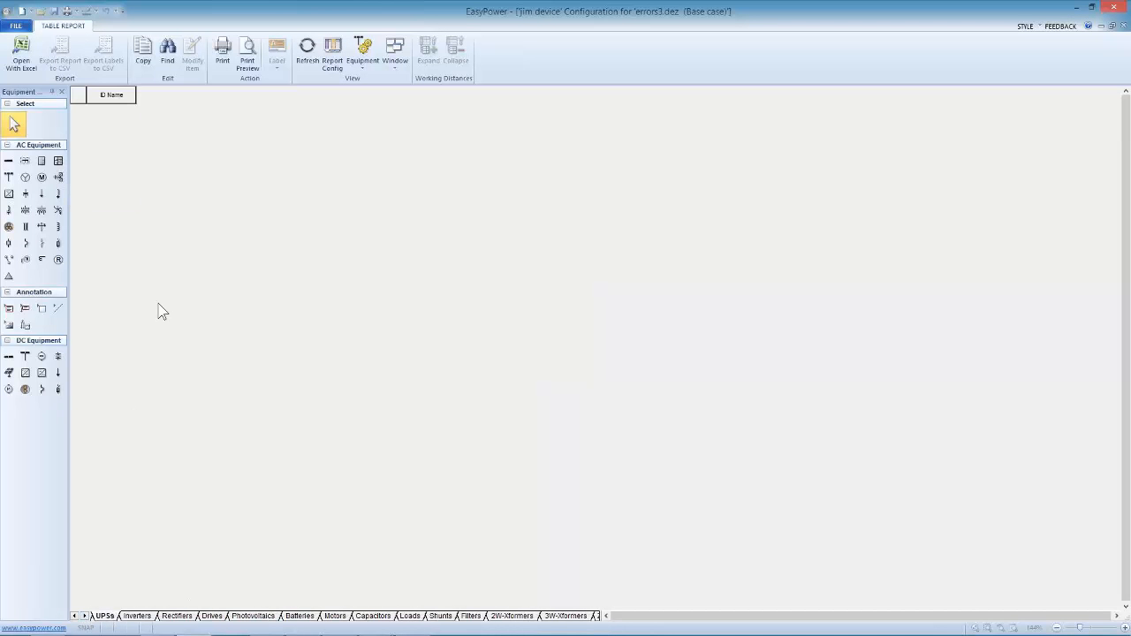
{"action": "left_click", "coordinate": [75, 616]}
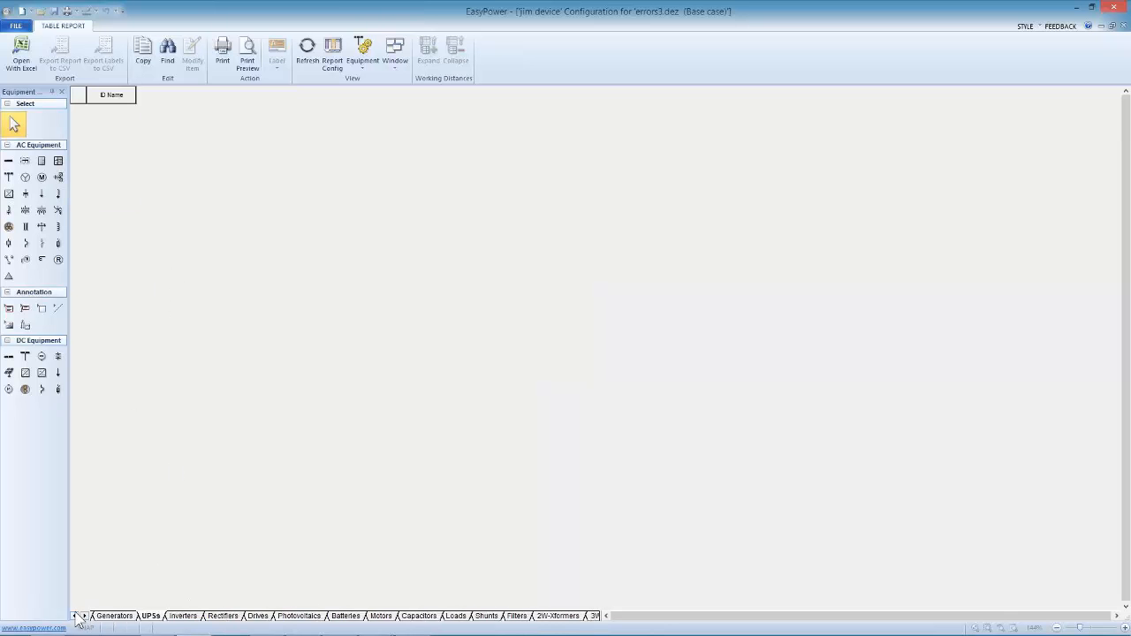
{"action": "left_click", "coordinate": [75, 616]}
{"action": "left_click", "coordinate": [75, 616]}
{"action": "left_click", "coordinate": [75, 616]}
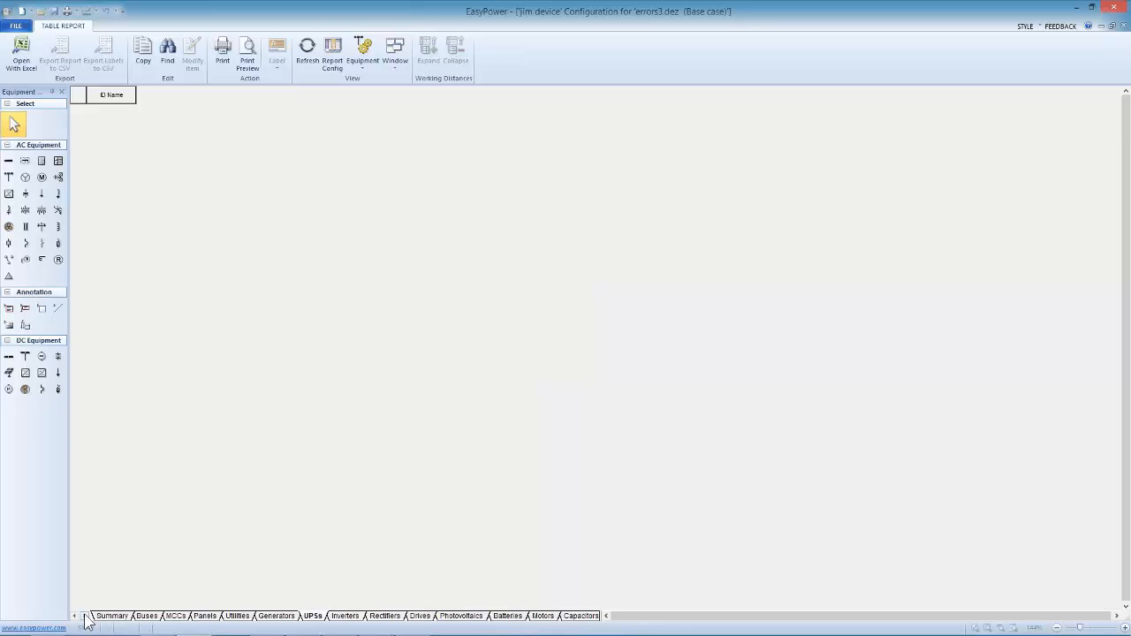
{"action": "left_click", "coordinate": [144, 613]}
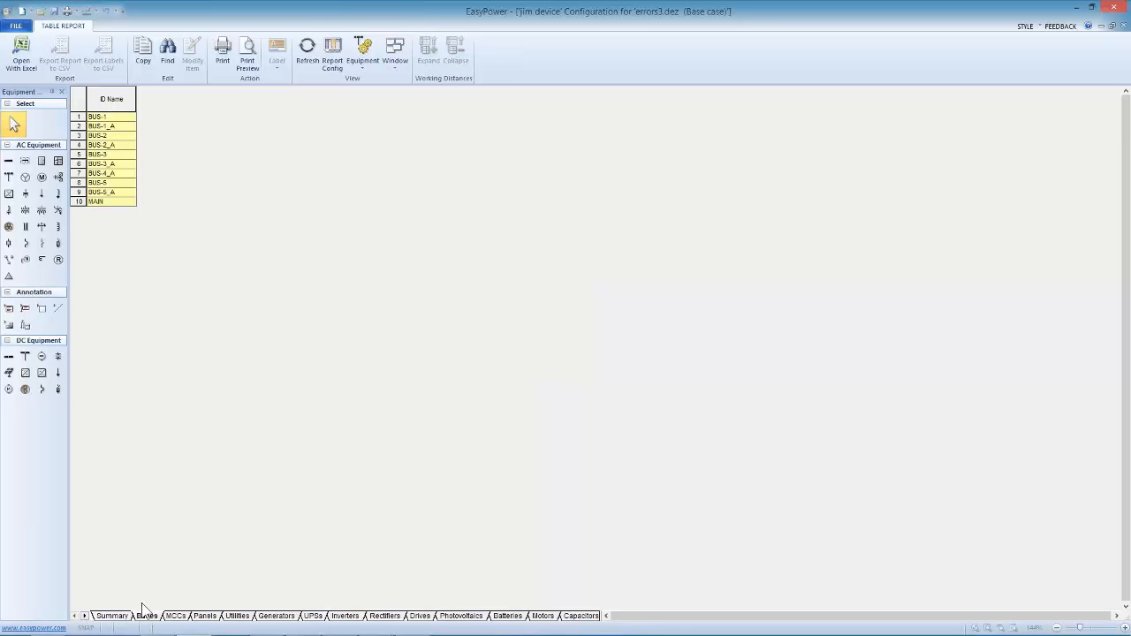
{"action": "left_click", "coordinate": [329, 53]}
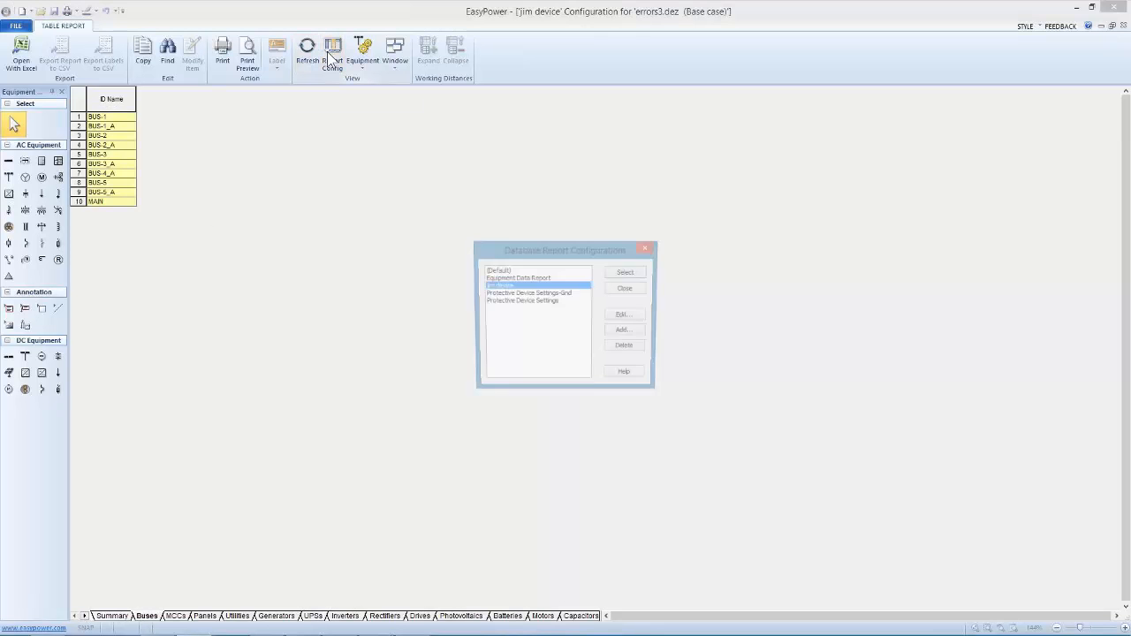
{"action": "left_click", "coordinate": [498, 270]}
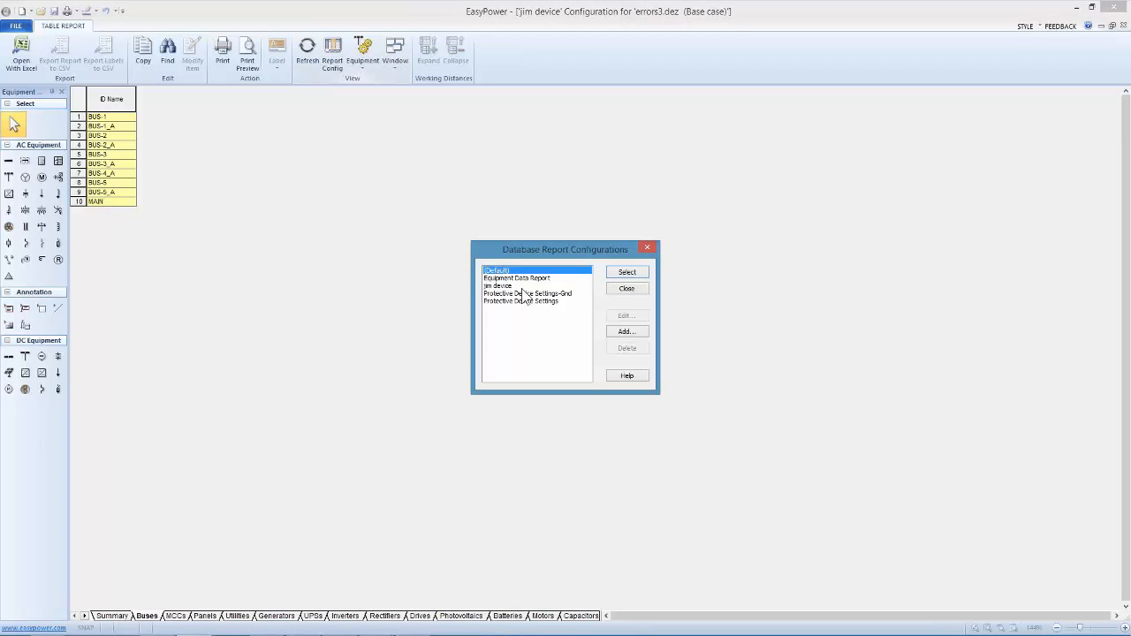
{"action": "left_click", "coordinate": [629, 274]}
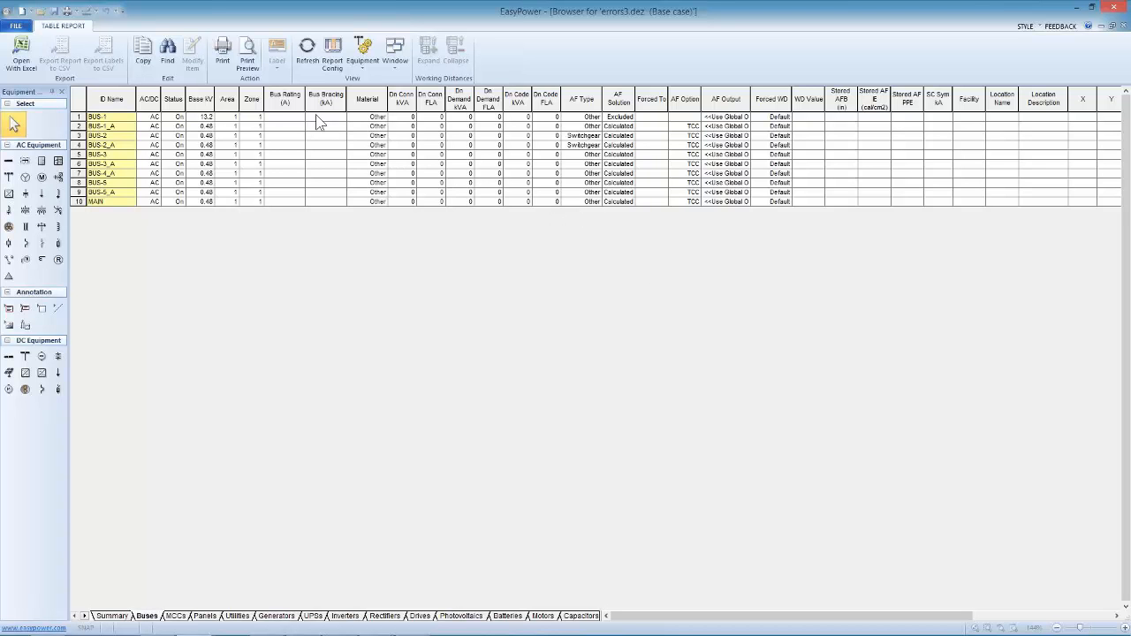
Check the Bus Bracing column for all buses and bring up the Cables data for review
{"action": "left_click_drag", "start_coordinate": [317, 116], "coordinate": [320, 202]}
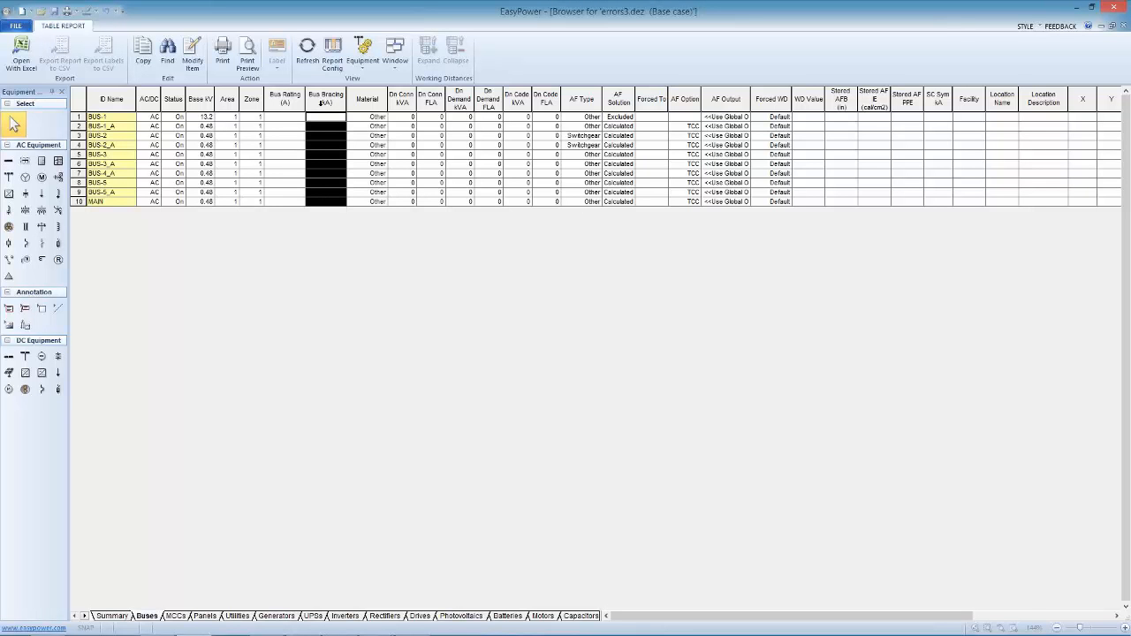
{"action": "left_click", "coordinate": [332, 122]}
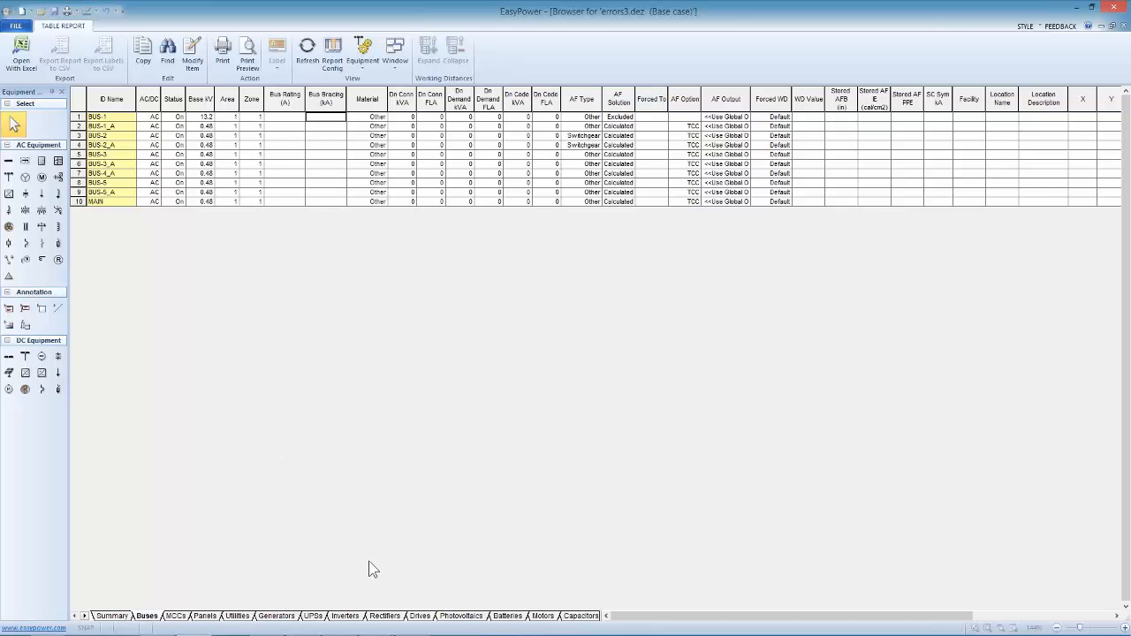
{"action": "left_click", "coordinate": [85, 616]}
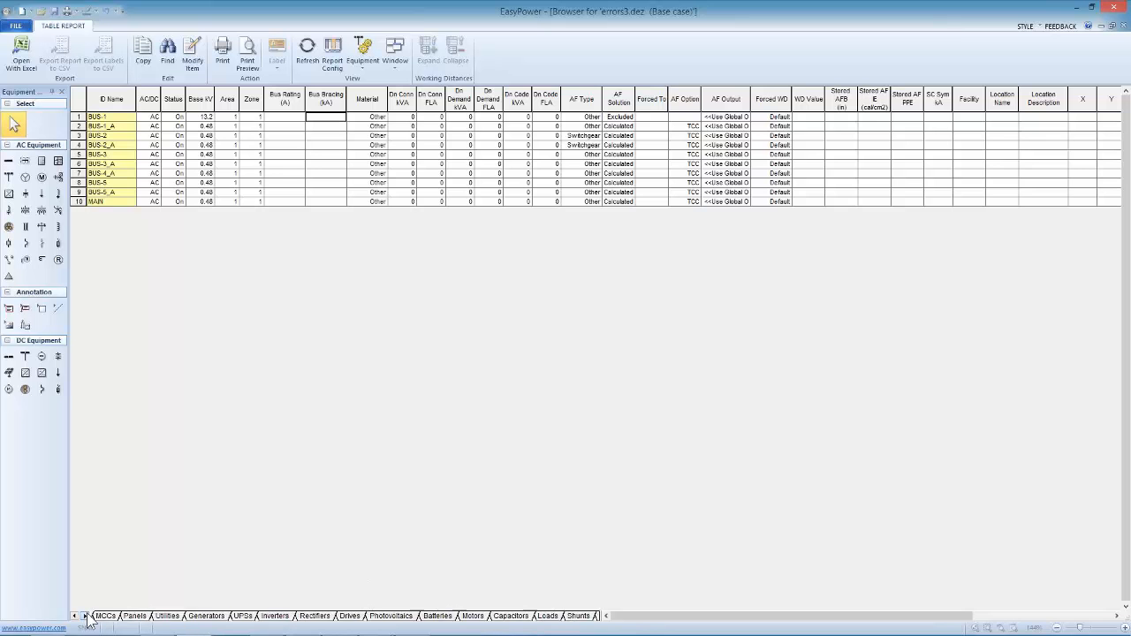
{"action": "left_click", "coordinate": [85, 616]}
{"action": "left_click", "coordinate": [85, 616]}
{"action": "left_click", "coordinate": [85, 616]}
{"action": "left_click", "coordinate": [85, 616]}
{"action": "left_click", "coordinate": [85, 616]}
{"action": "left_click", "coordinate": [85, 616]}
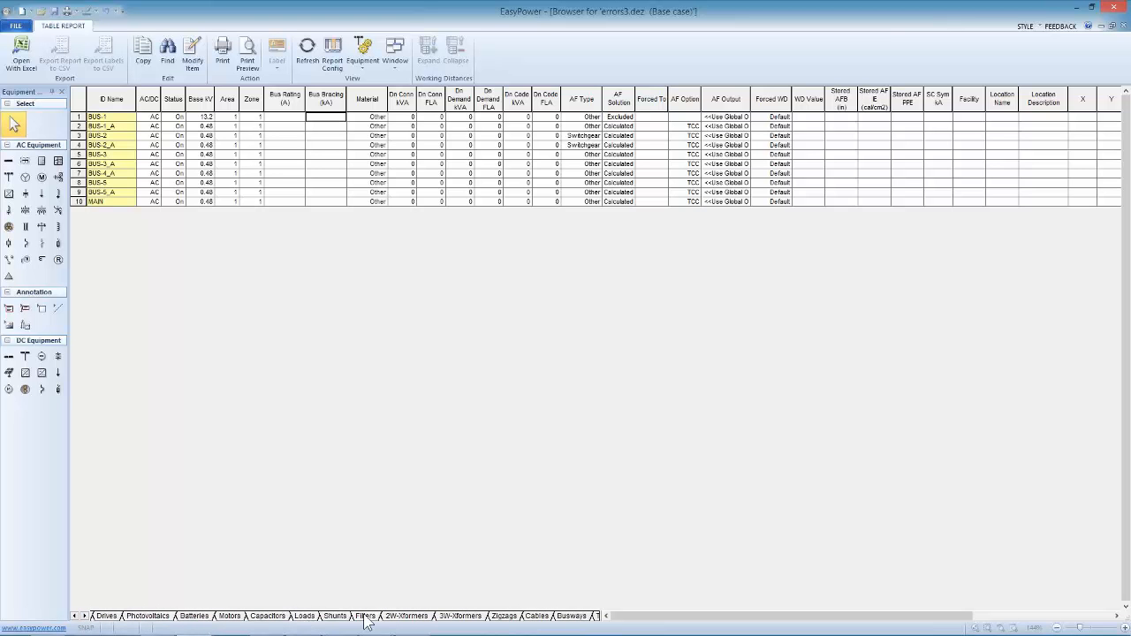
{"action": "left_click", "coordinate": [269, 619]}
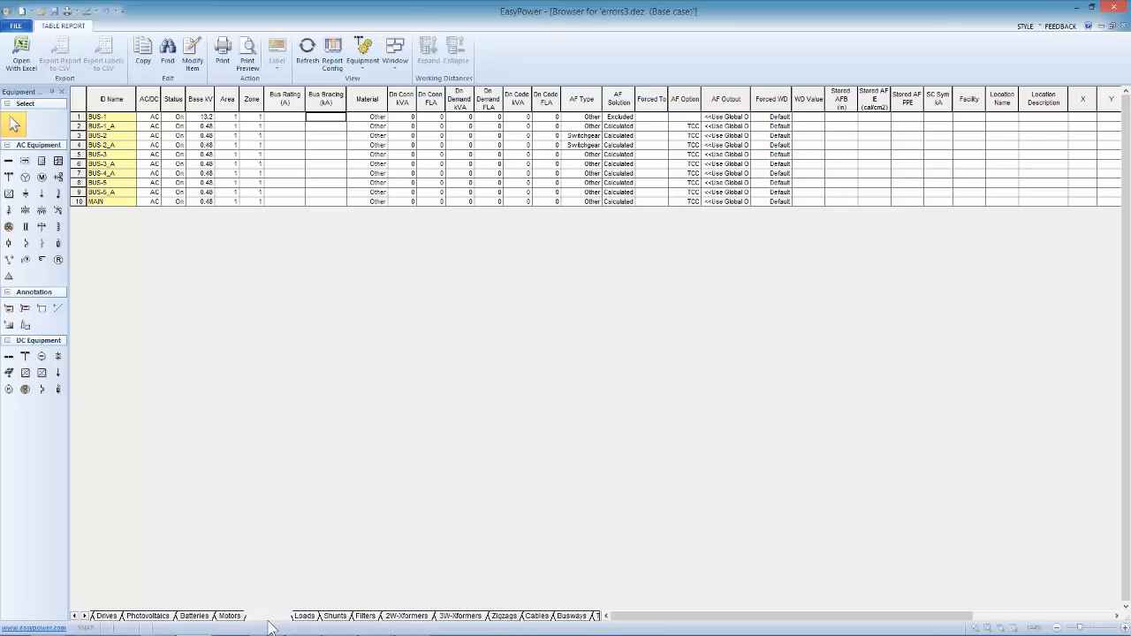
{"action": "left_click", "coordinate": [85, 616]}
{"action": "left_click", "coordinate": [85, 616]}
{"action": "left_click", "coordinate": [85, 616]}
{"action": "left_click", "coordinate": [85, 616]}
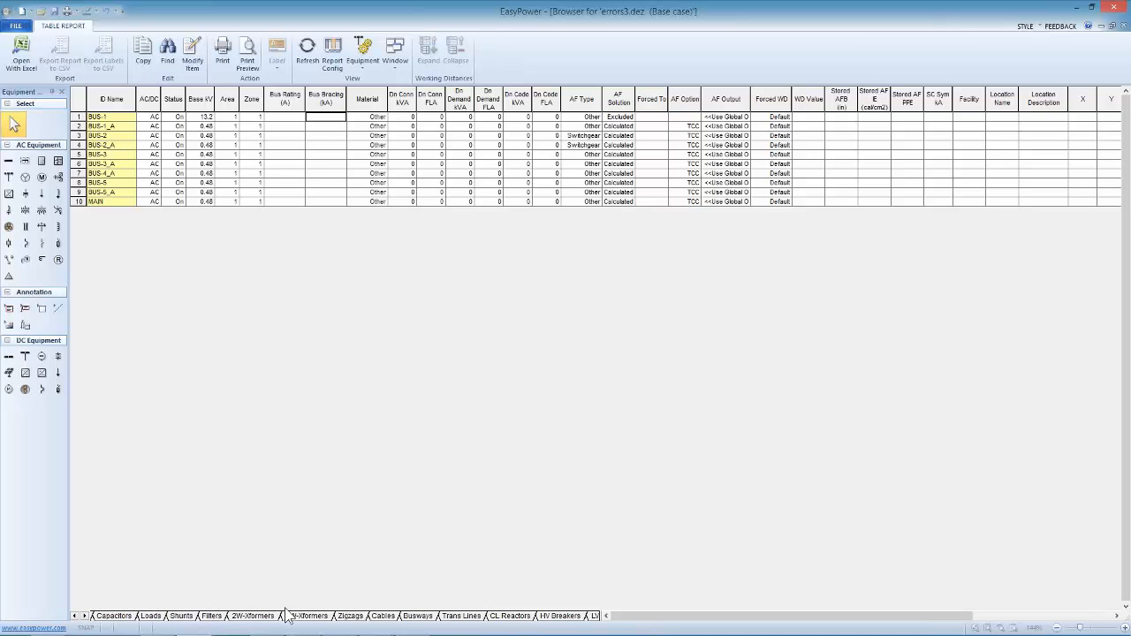
{"action": "left_click", "coordinate": [382, 616]}
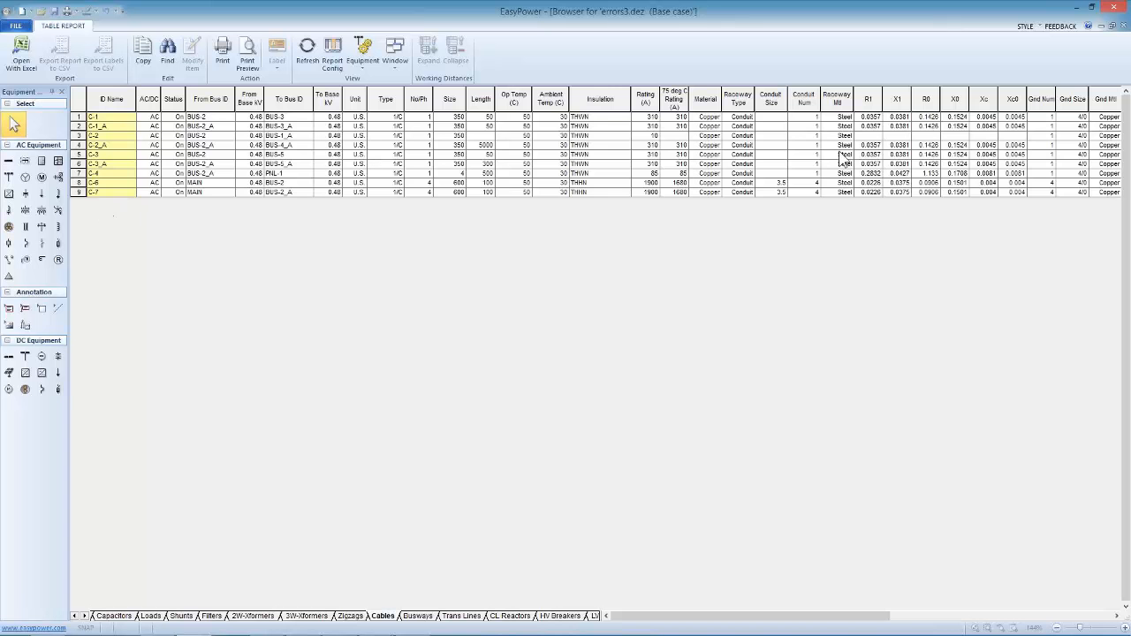
Set the length of cable C-2 to 50 ft and commit its data despite the missing impedances
{"action": "left_click", "coordinate": [105, 136]}
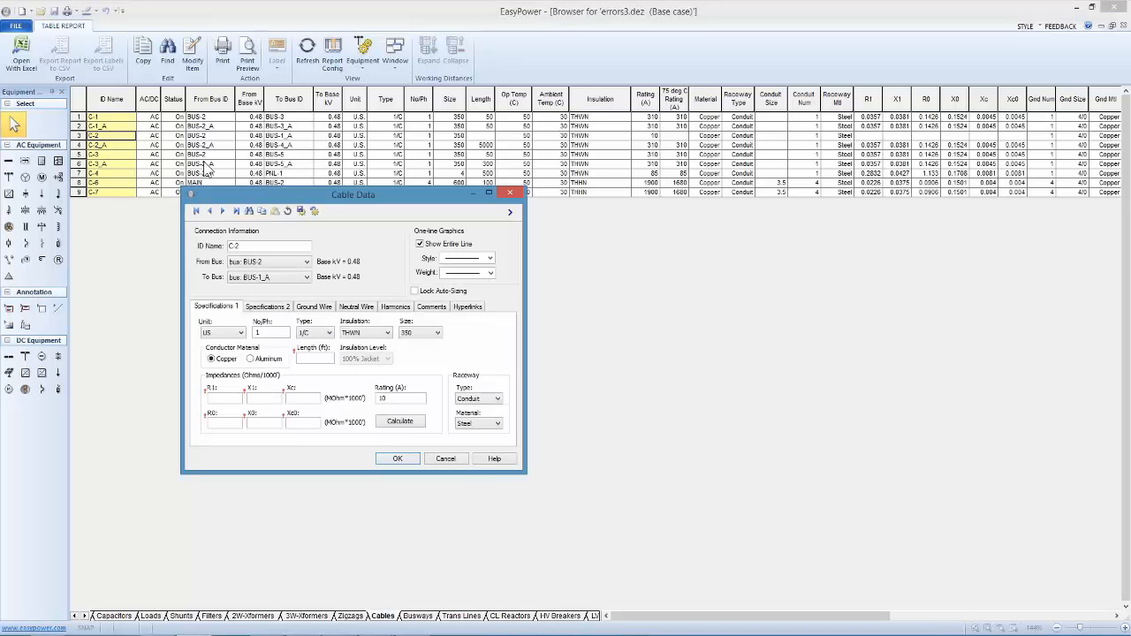
{"action": "left_click_drag", "start_coordinate": [262, 194], "coordinate": [397, 180]}
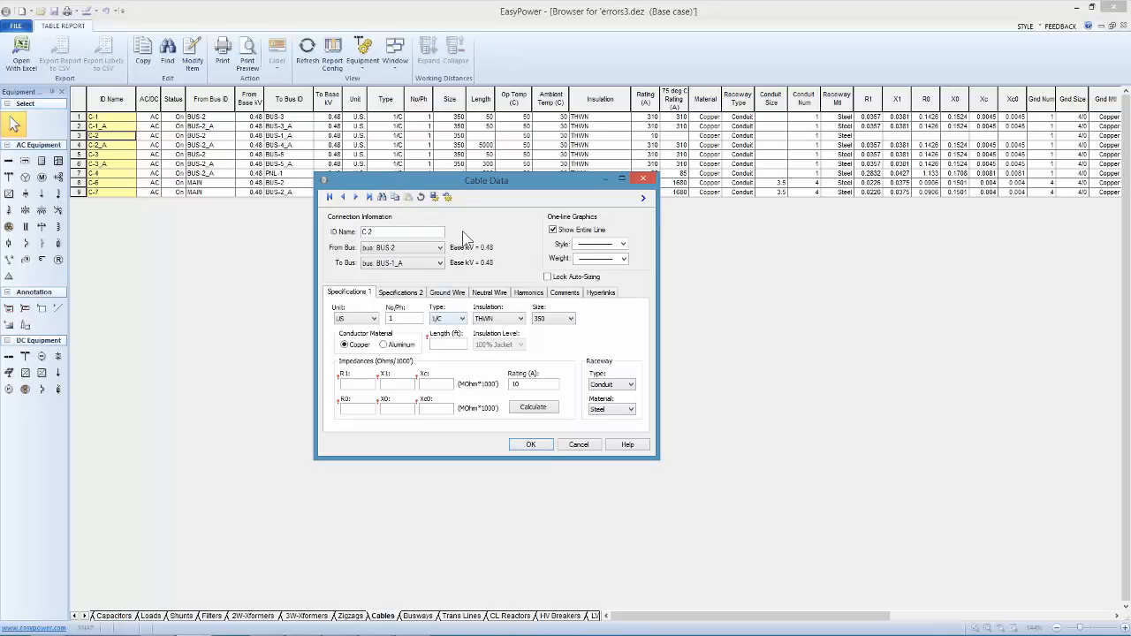
{"action": "left_click_drag", "start_coordinate": [472, 179], "coordinate": [694, 139]}
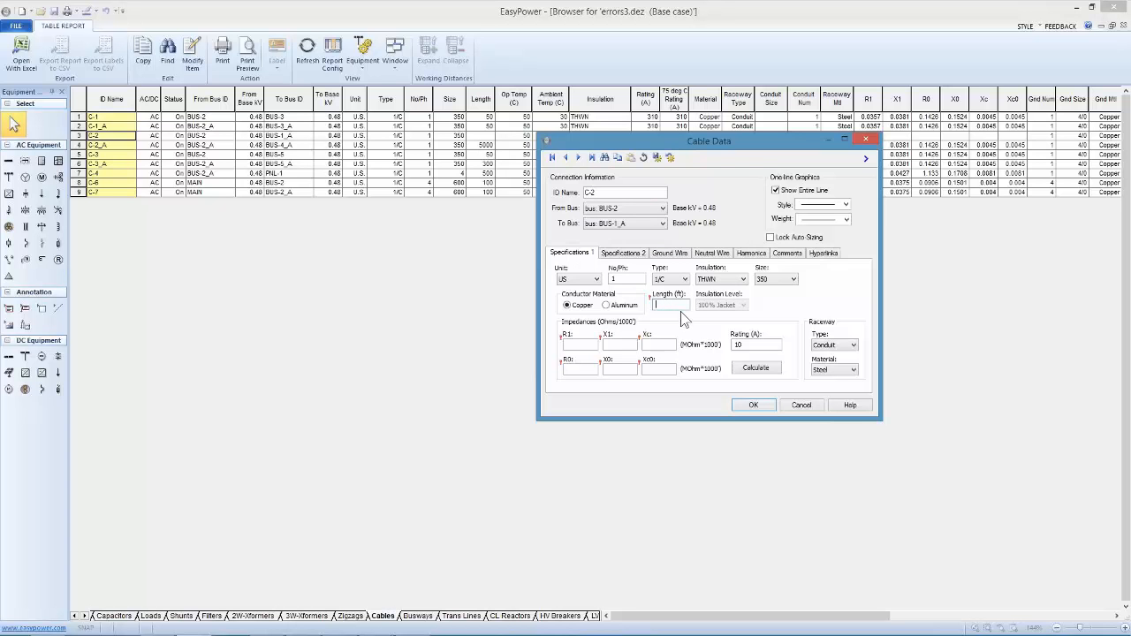
{"action": "left_click", "coordinate": [679, 306]}
{"action": "type", "text": "50"}
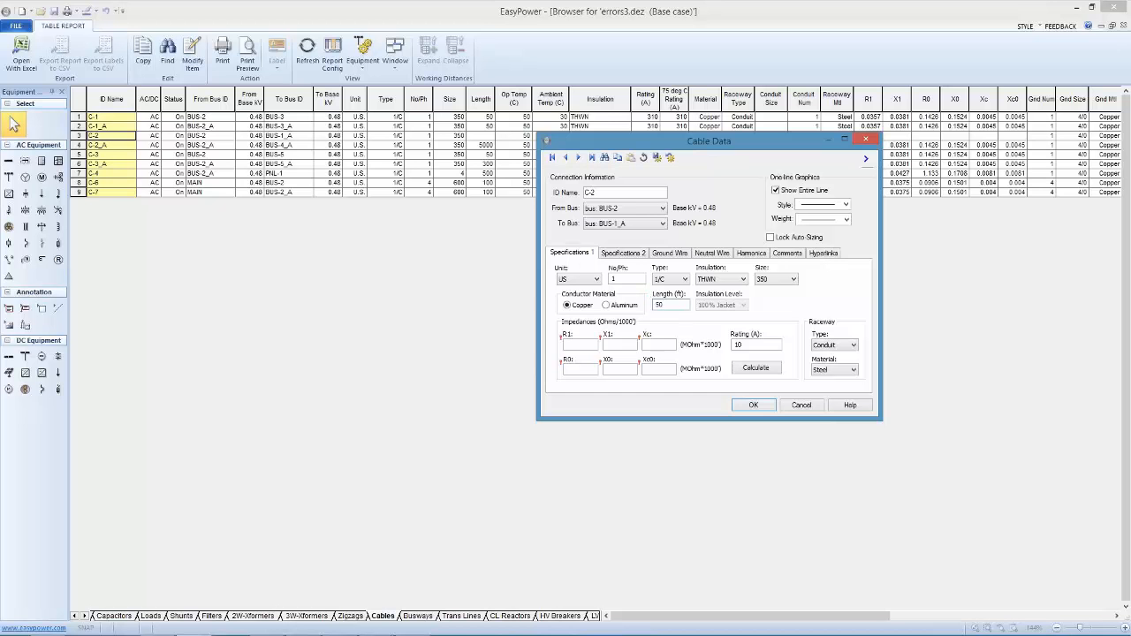
{"action": "left_click", "coordinate": [751, 405]}
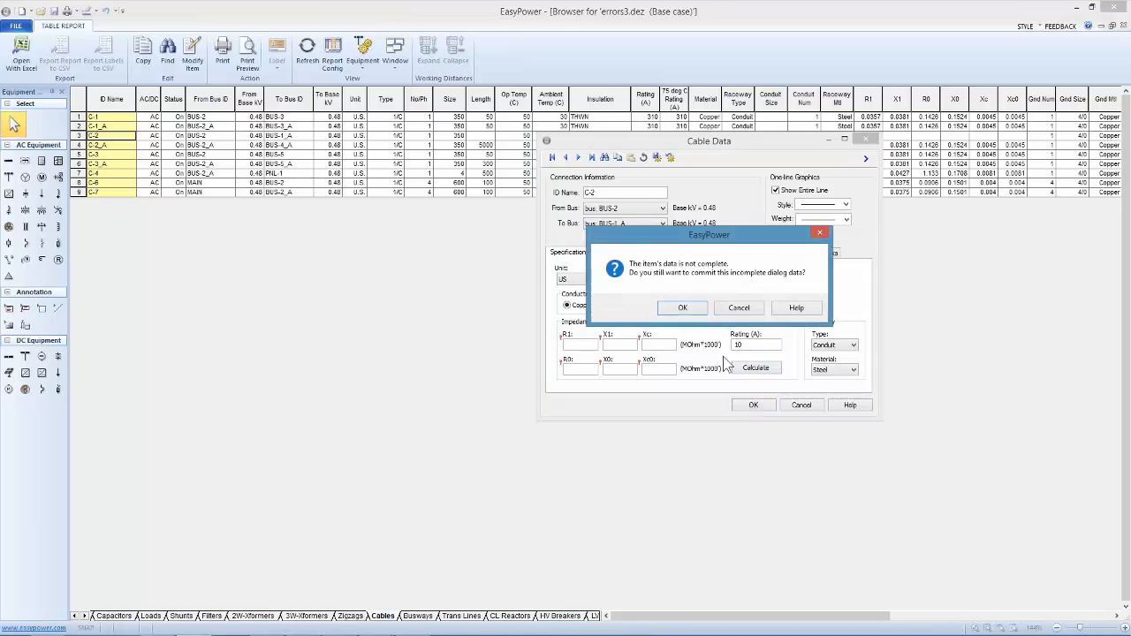
{"action": "left_click", "coordinate": [686, 309]}
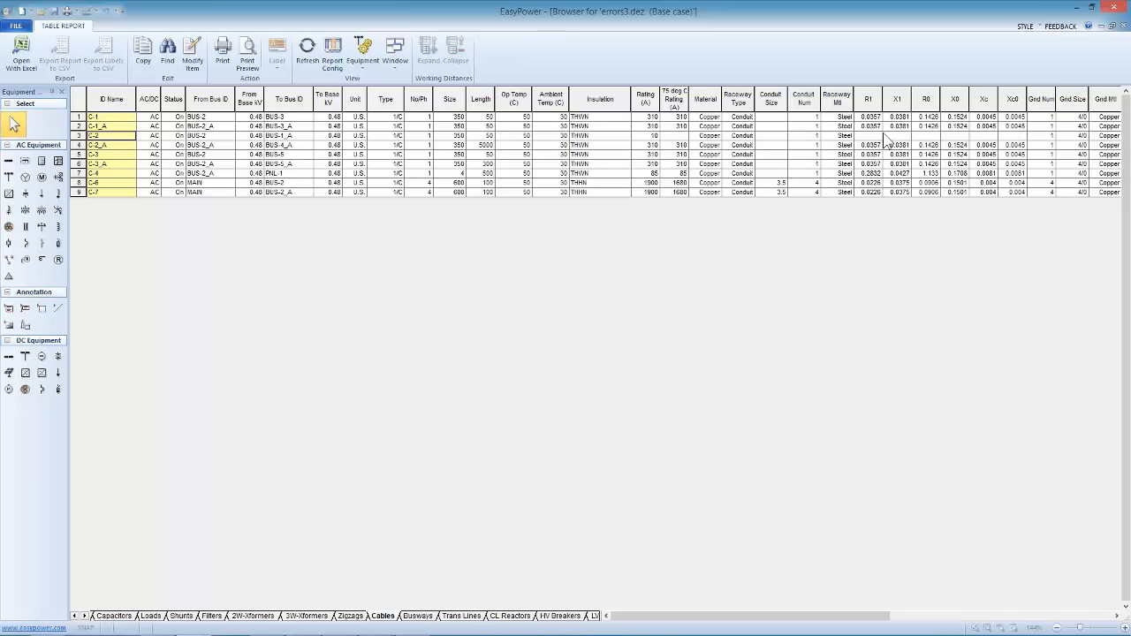
Calculate the impedances and ampere rating of cable C-2 and save its data
{"action": "double_click", "coordinate": [103, 136]}
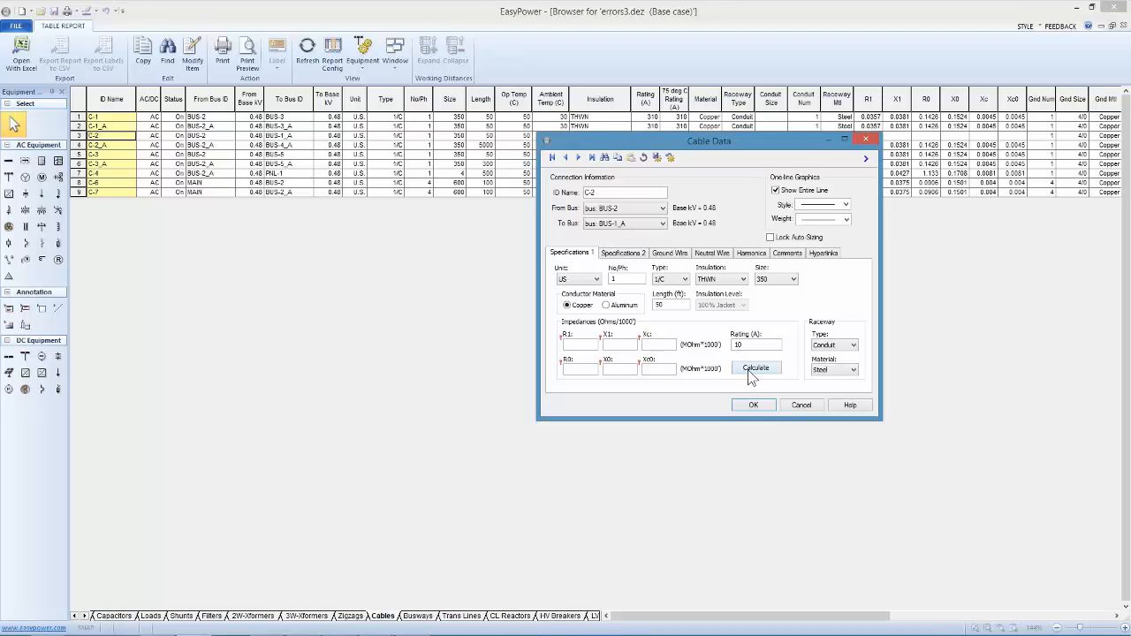
{"action": "left_click", "coordinate": [754, 369]}
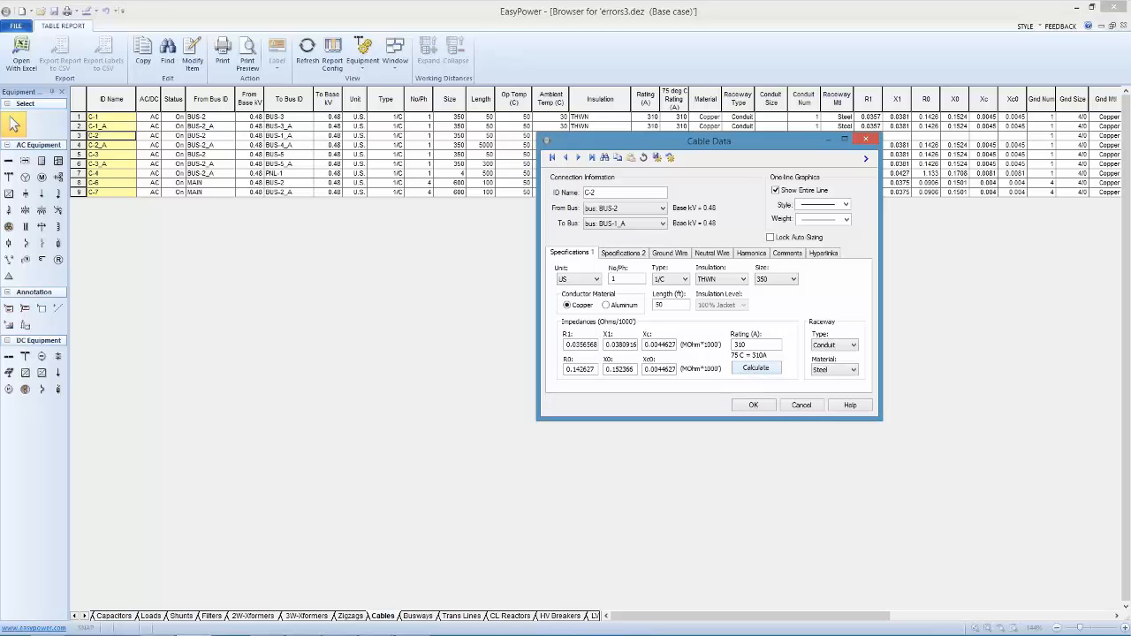
{"action": "left_click", "coordinate": [752, 405]}
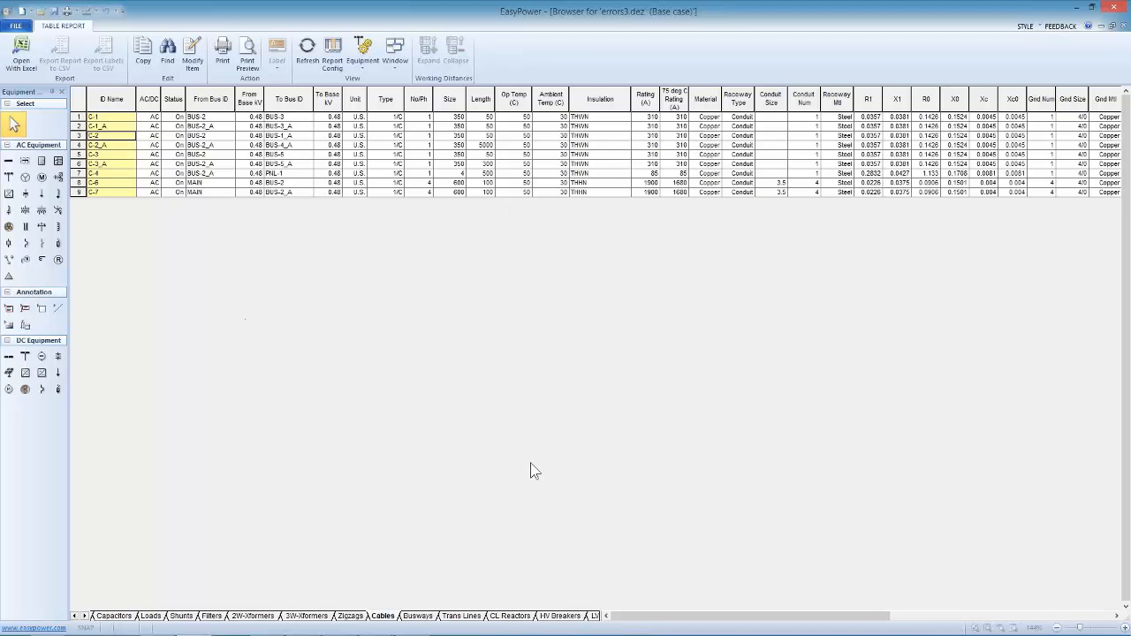
Bring up the LV Breakers data and apply the Protective Device Settings report configuration to review the trip settings
{"action": "left_click", "coordinate": [85, 616]}
{"action": "left_click", "coordinate": [85, 616]}
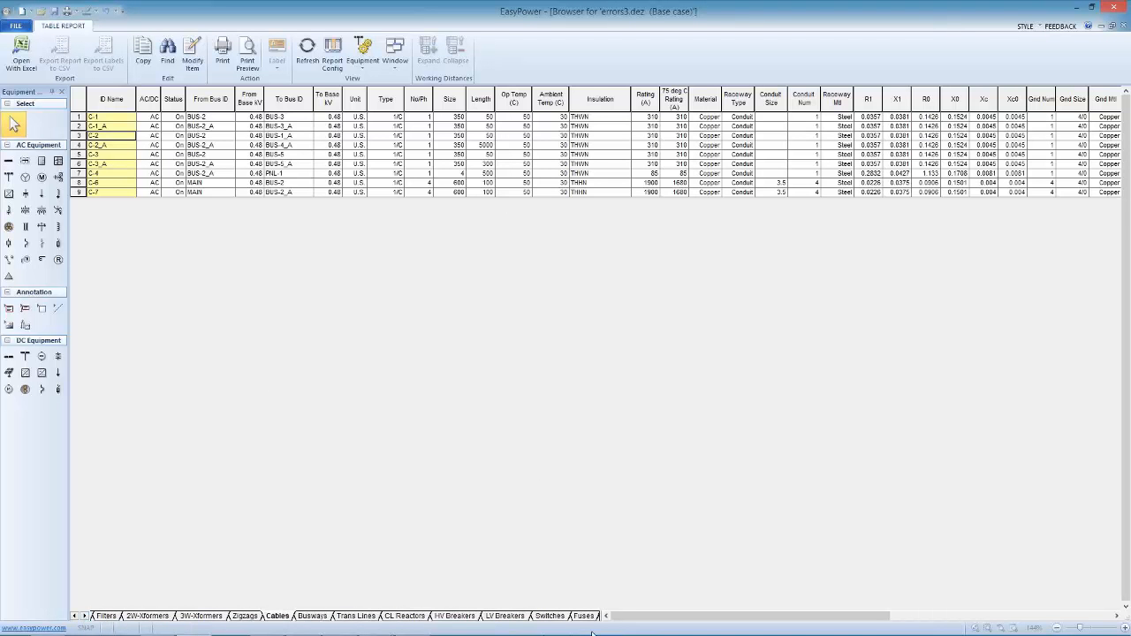
{"action": "left_click", "coordinate": [511, 616]}
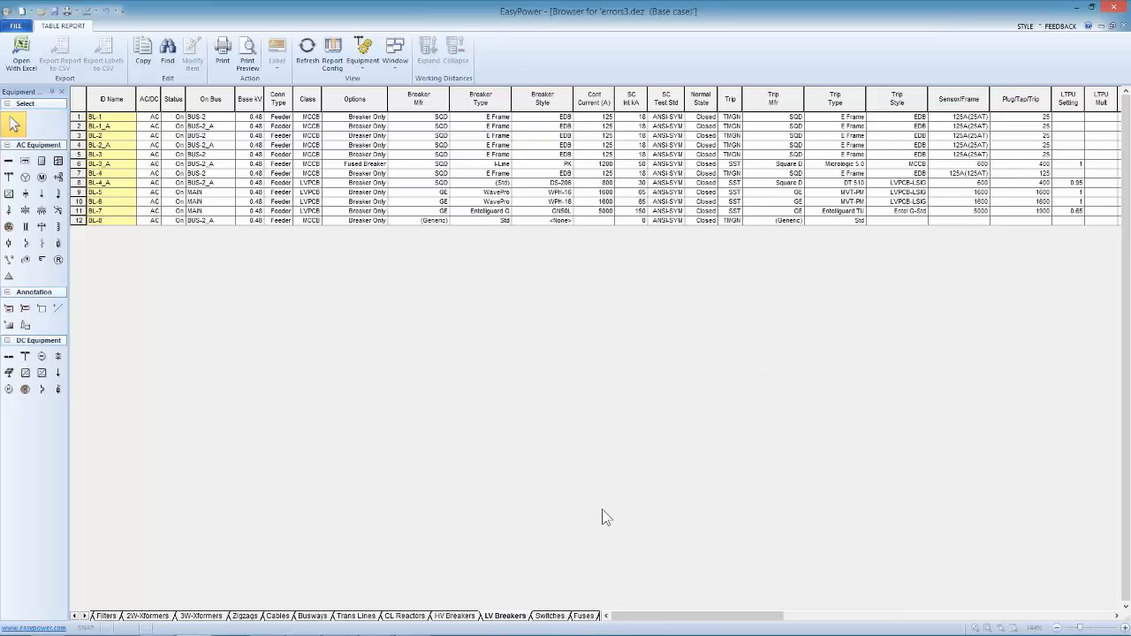
{"action": "left_click", "coordinate": [337, 67]}
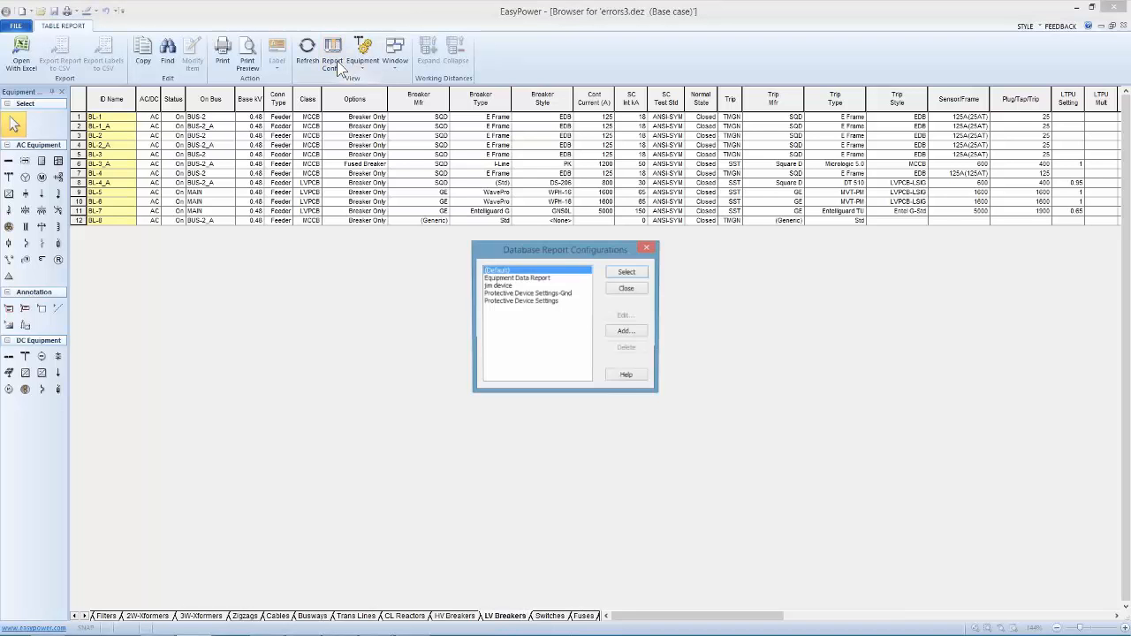
{"action": "left_click", "coordinate": [513, 279]}
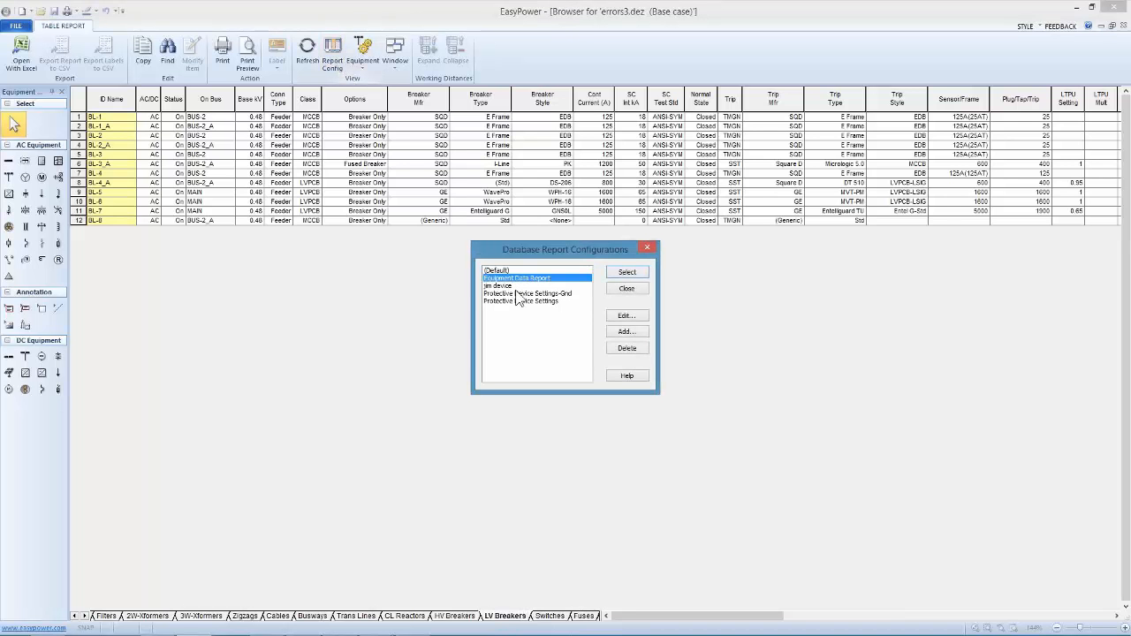
{"action": "left_click", "coordinate": [519, 301]}
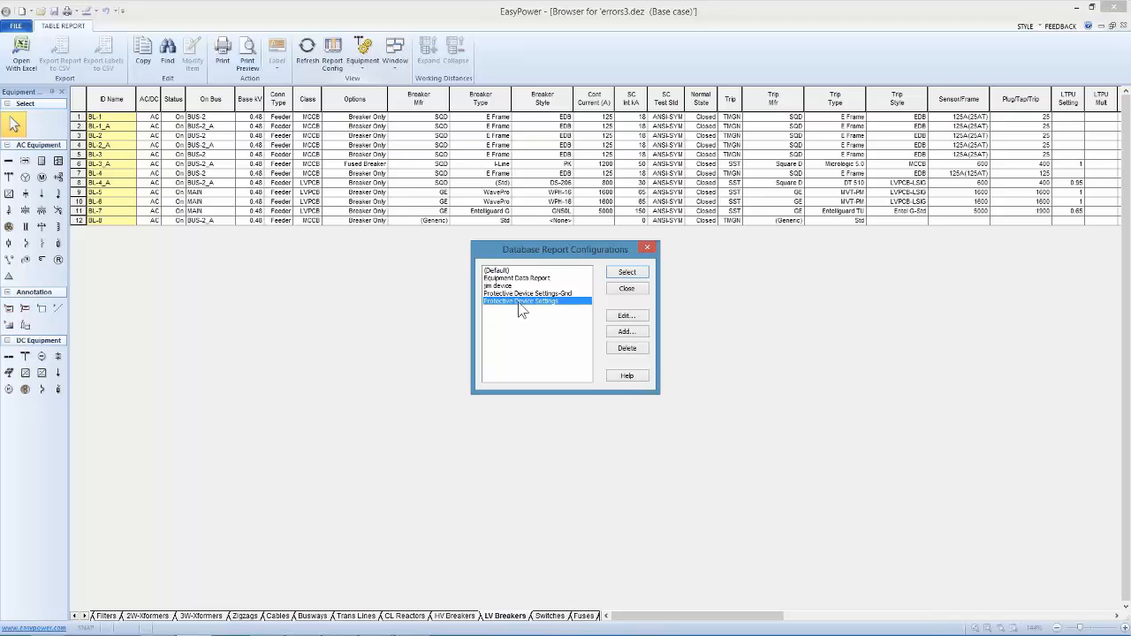
{"action": "left_click", "coordinate": [627, 273]}
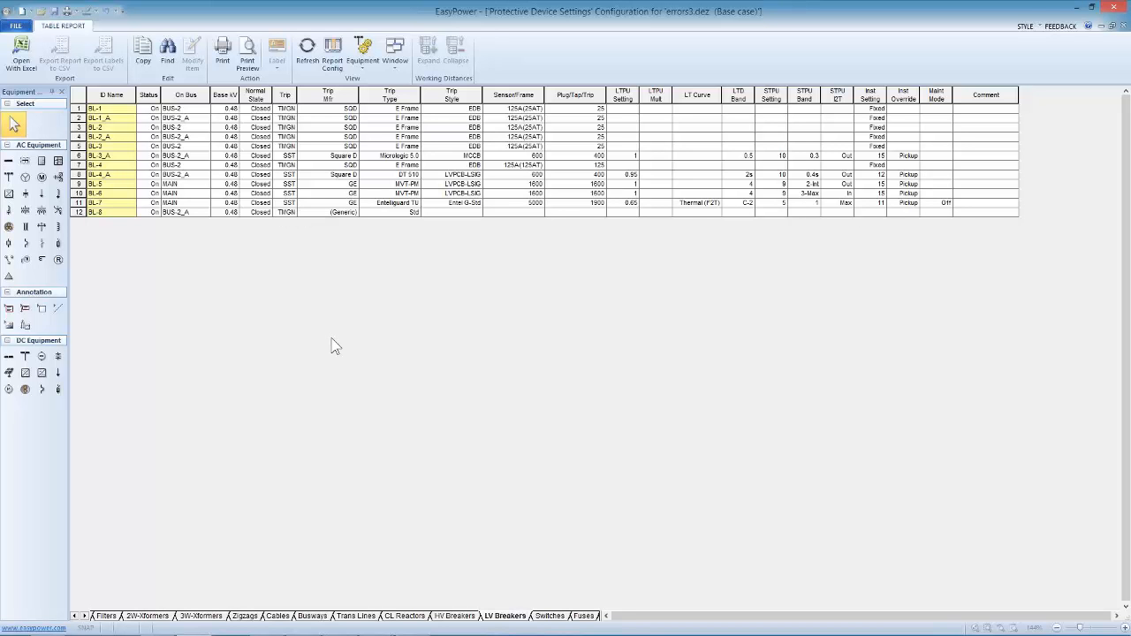
Close the database report and check the specifications of panel PNL-1, keeping its service at 3 Ph - 3 Wire
{"action": "left_click", "coordinate": [18, 26]}
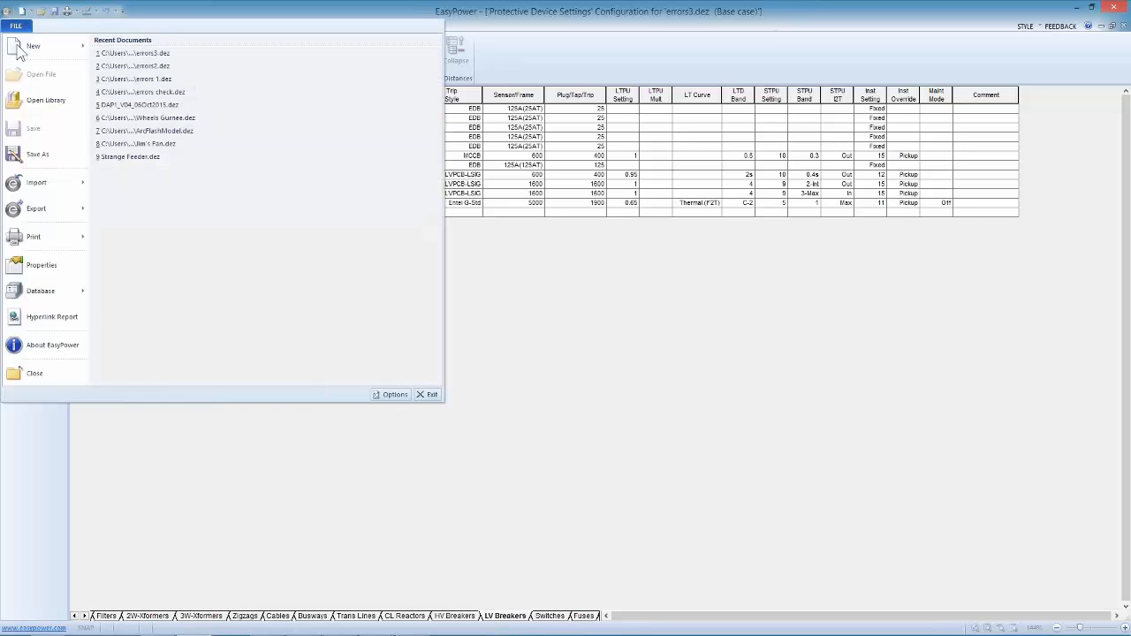
{"action": "left_click", "coordinate": [42, 373]}
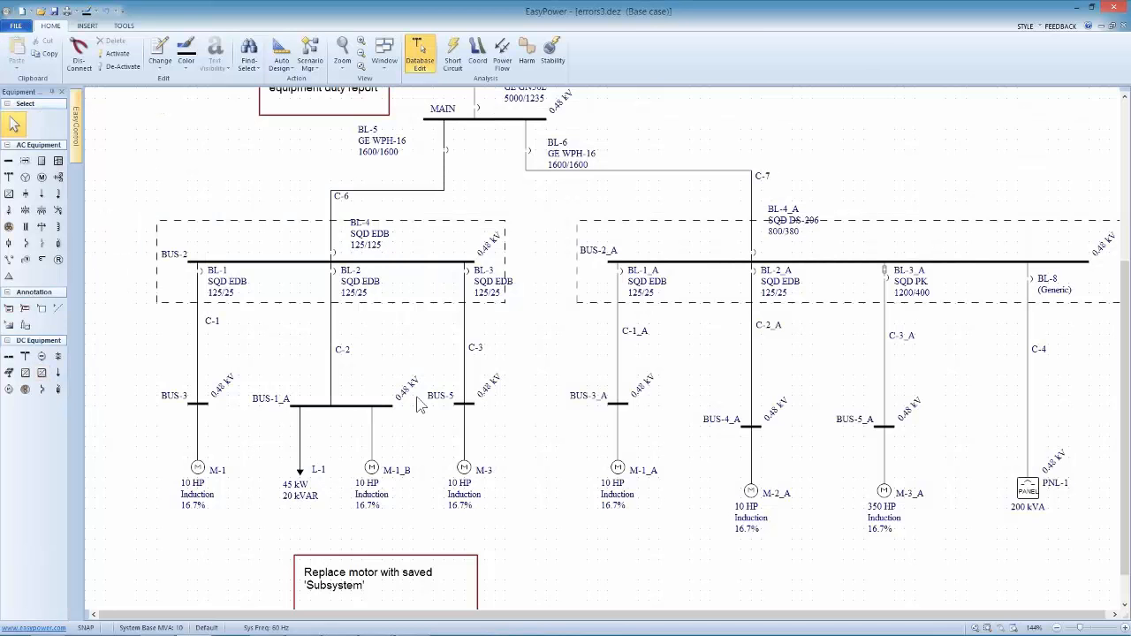
{"action": "left_click_drag", "start_coordinate": [547, 389], "coordinate": [401, 341]}
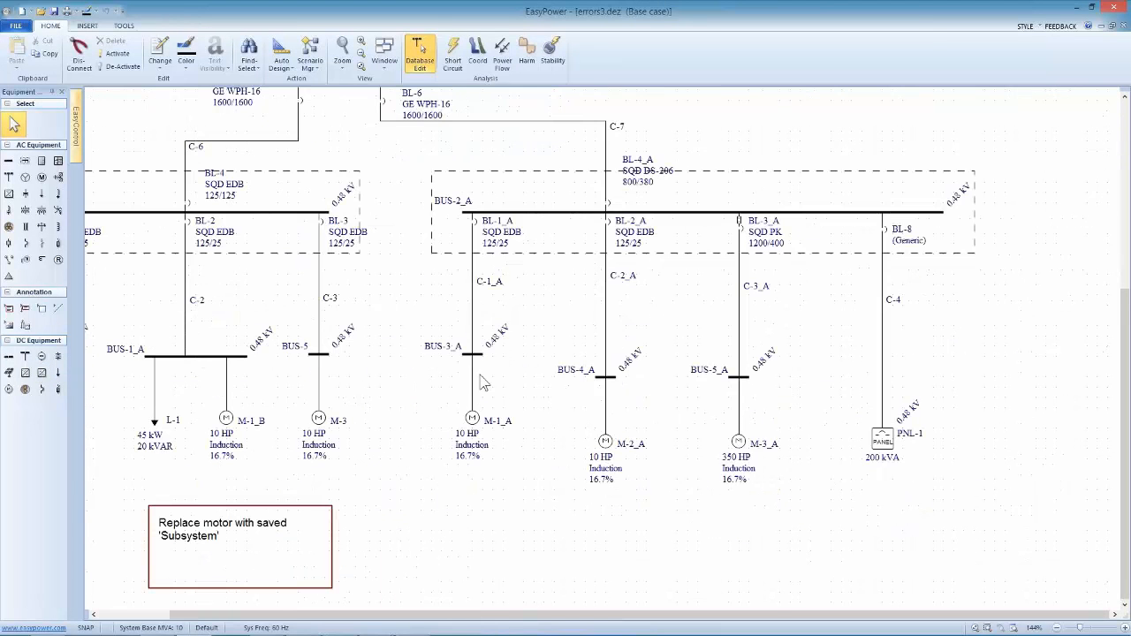
{"action": "left_click_drag", "start_coordinate": [783, 415], "coordinate": [700, 347]}
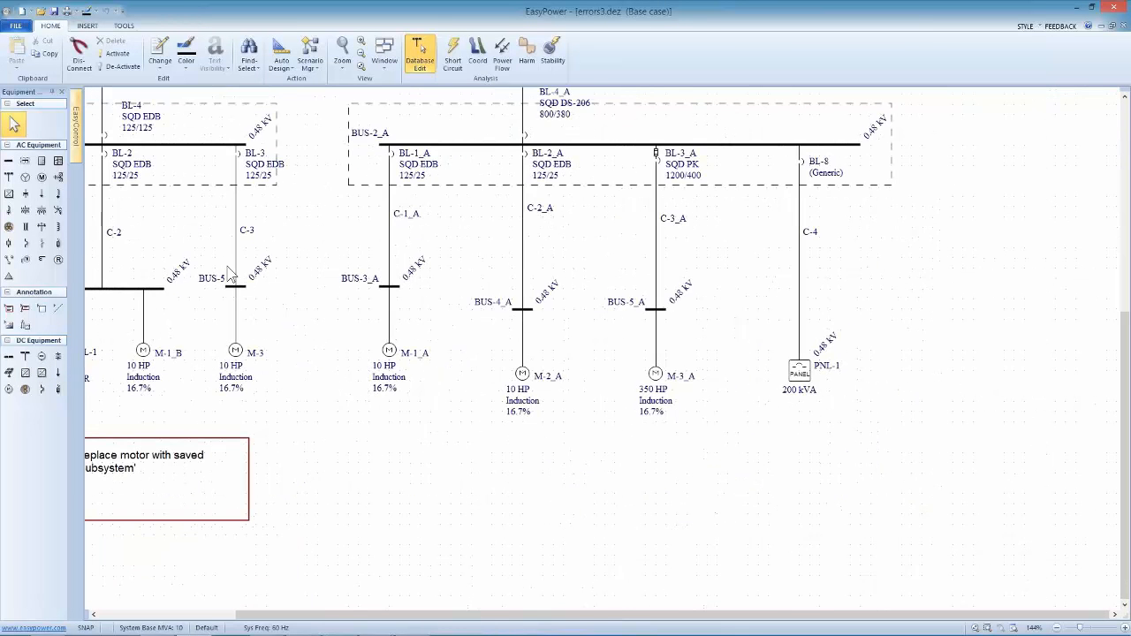
{"action": "double_click", "coordinate": [800, 371]}
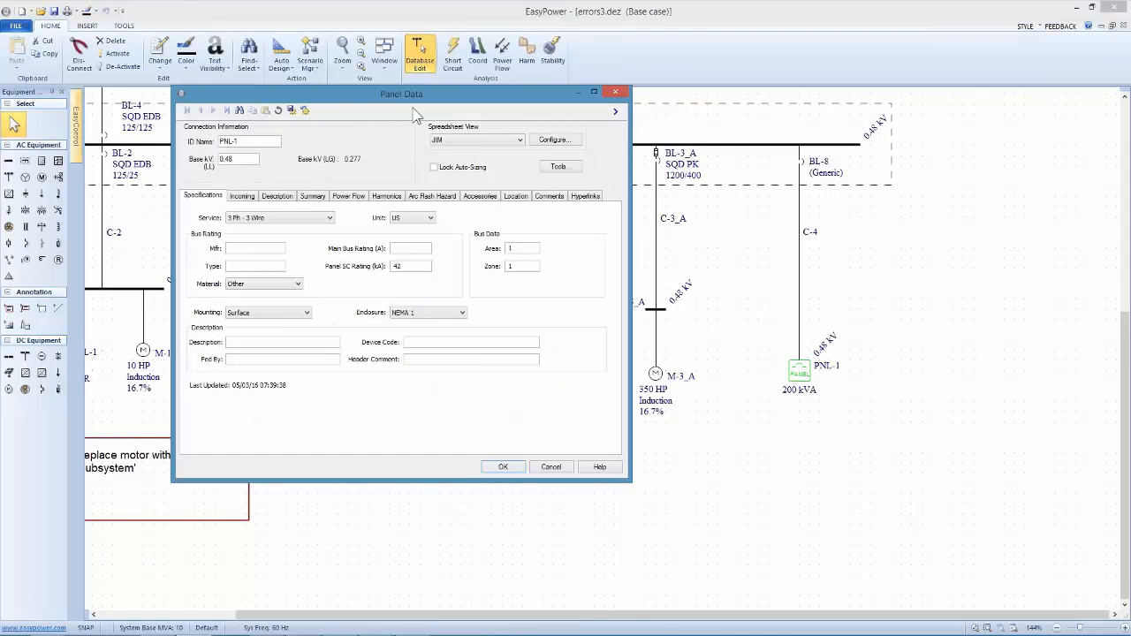
{"action": "left_click_drag", "start_coordinate": [483, 98], "coordinate": [754, 110]}
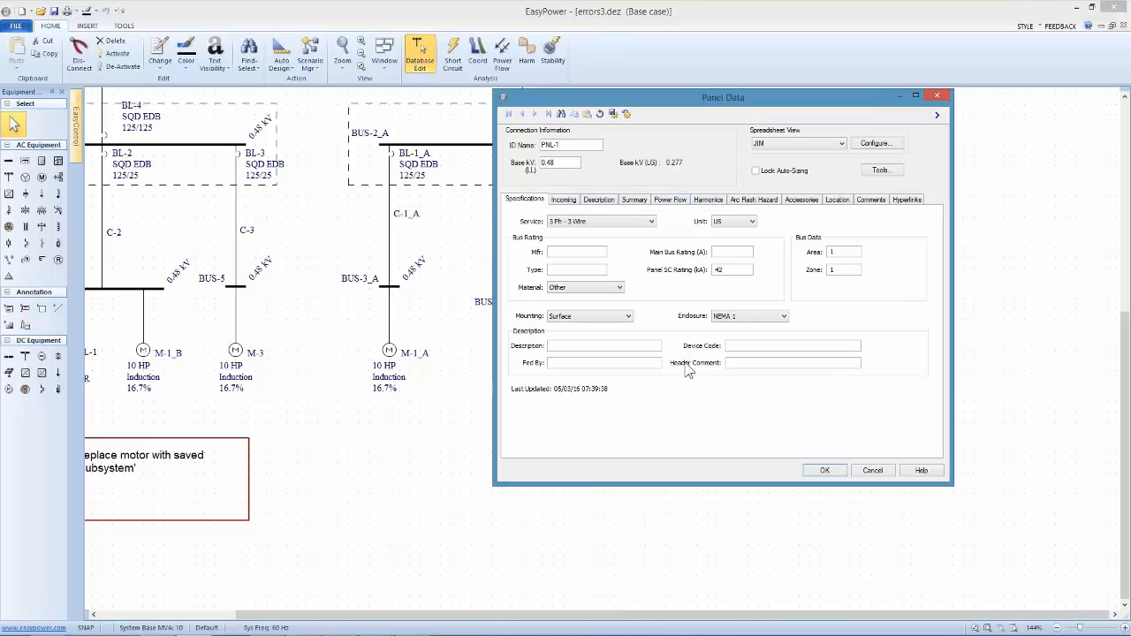
{"action": "left_click", "coordinate": [586, 222]}
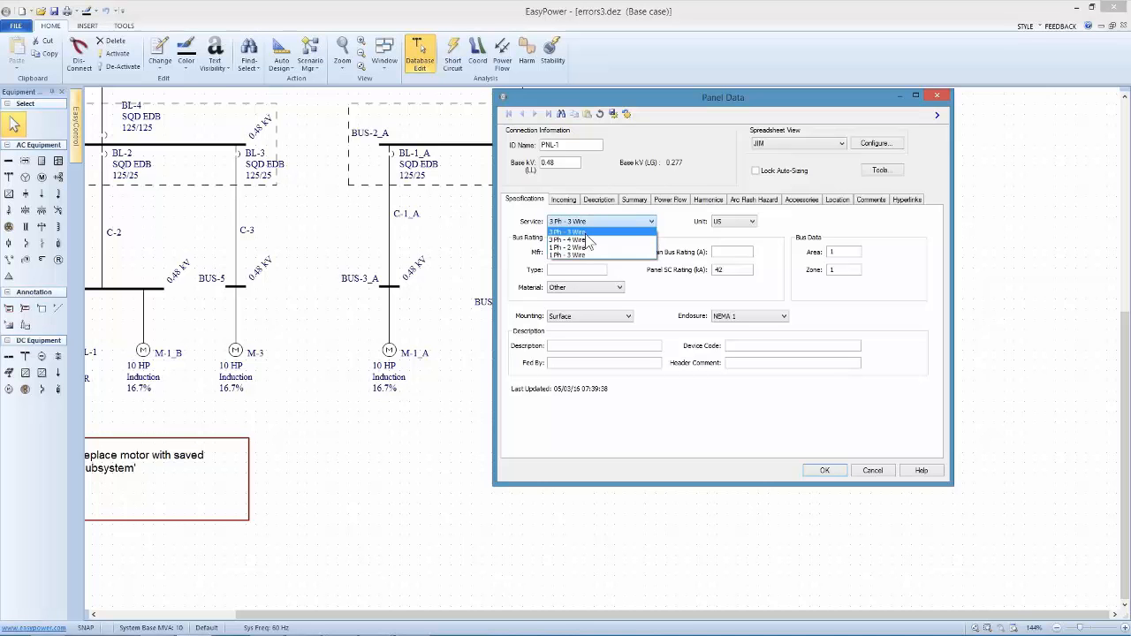
{"action": "left_click", "coordinate": [586, 234]}
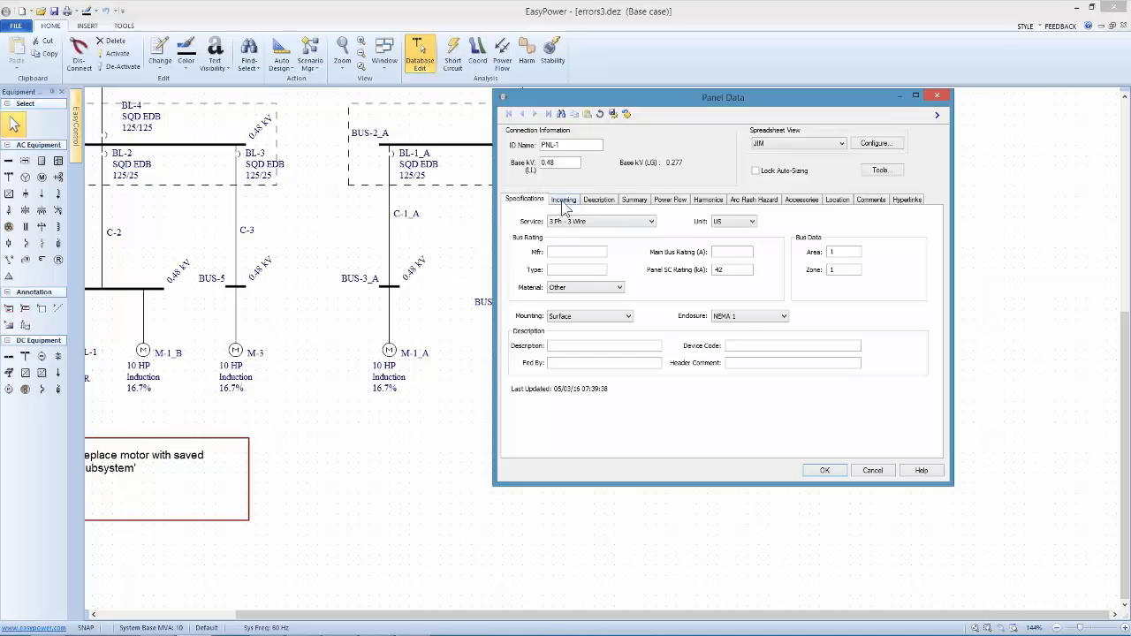
Review PNL-1's incoming main breaker data and calculate the breaker's short-circuit interrupting rating
{"action": "left_click", "coordinate": [565, 202]}
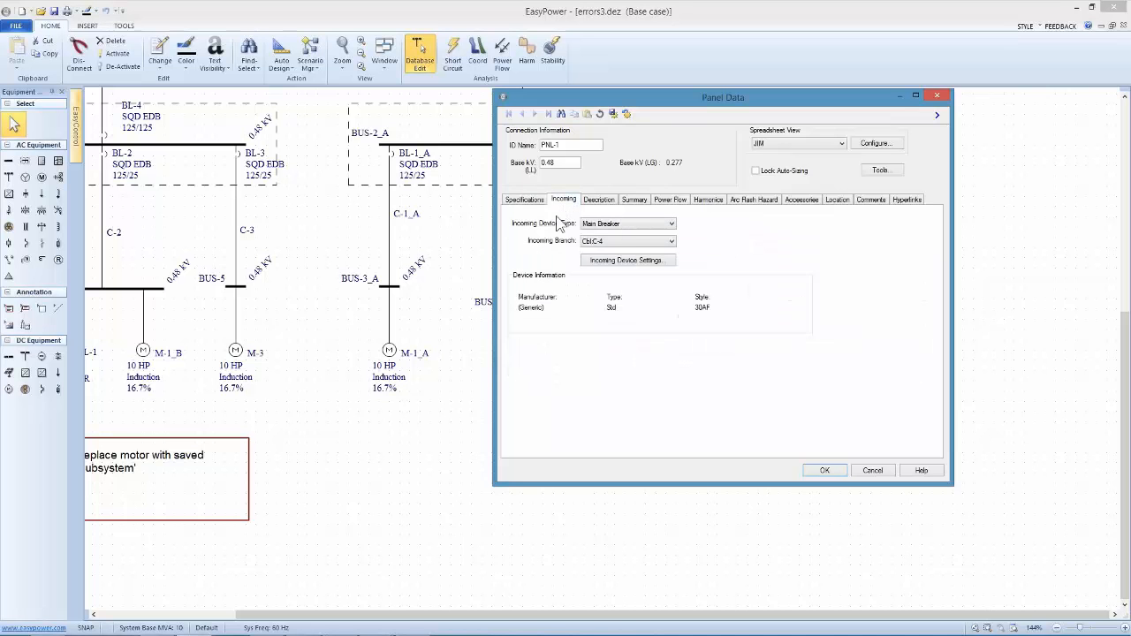
{"action": "left_click", "coordinate": [671, 226]}
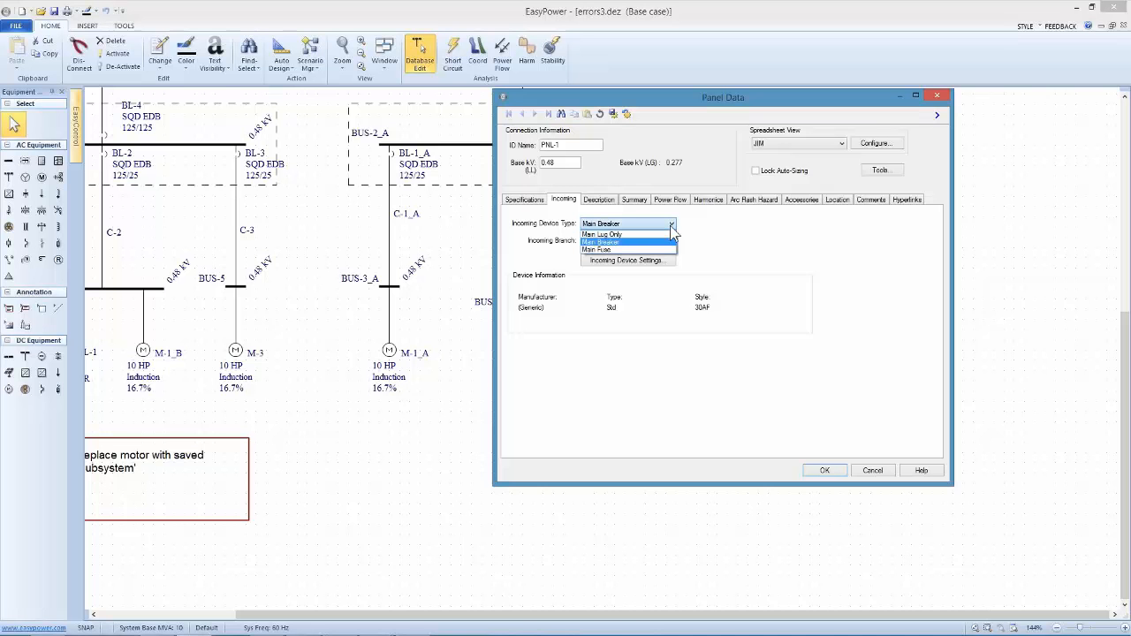
{"action": "left_click", "coordinate": [671, 227]}
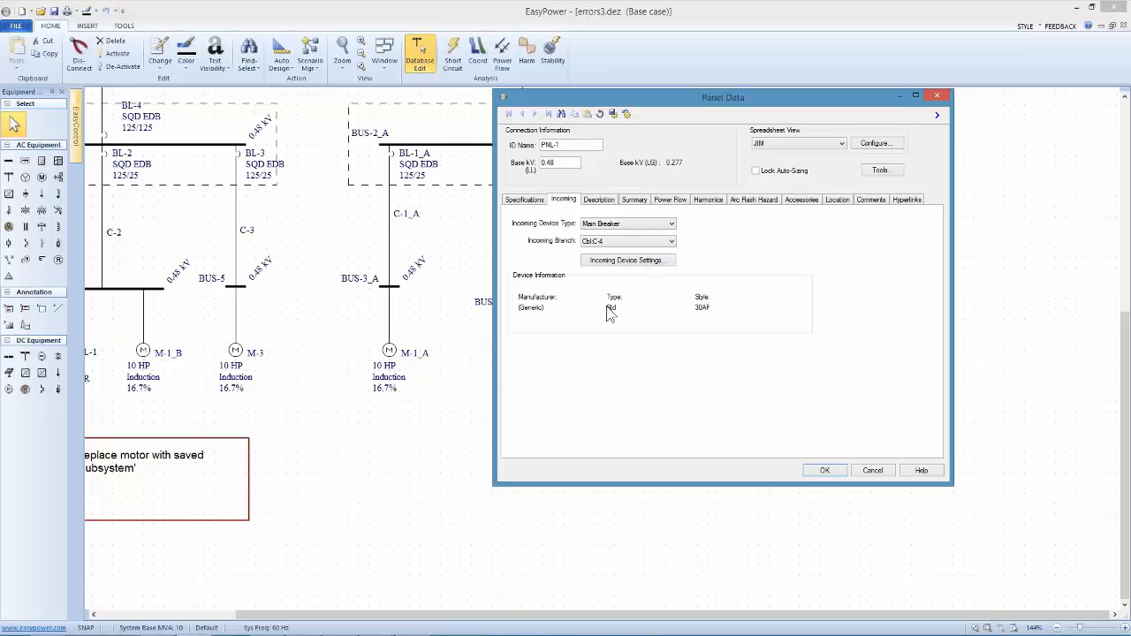
{"action": "left_click", "coordinate": [627, 261]}
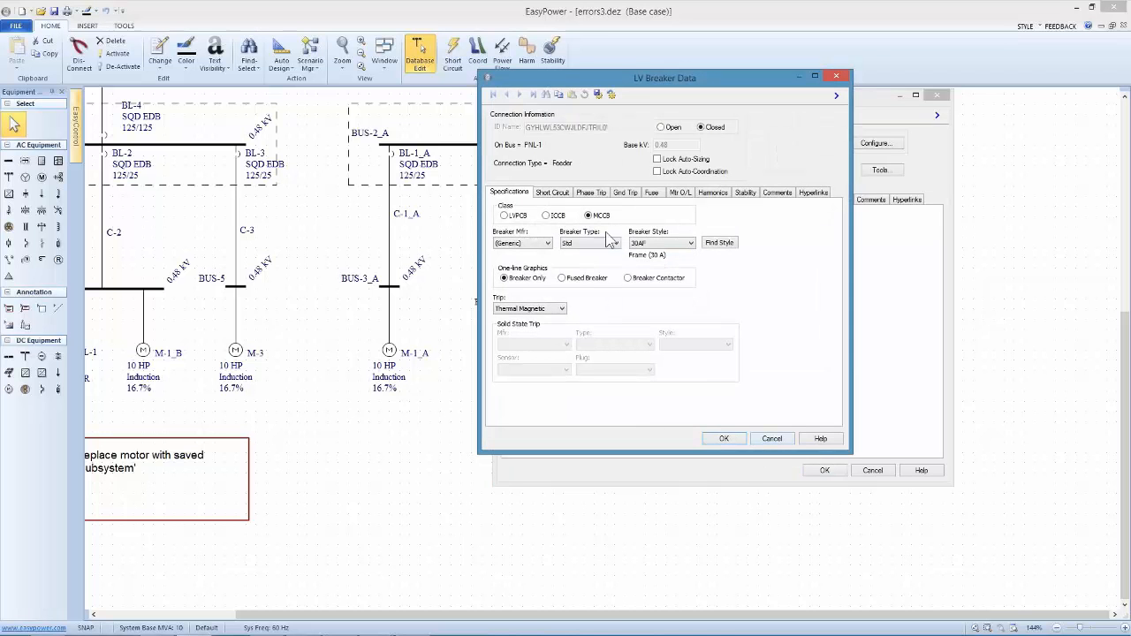
{"action": "left_click_drag", "start_coordinate": [540, 81], "coordinate": [481, 92]}
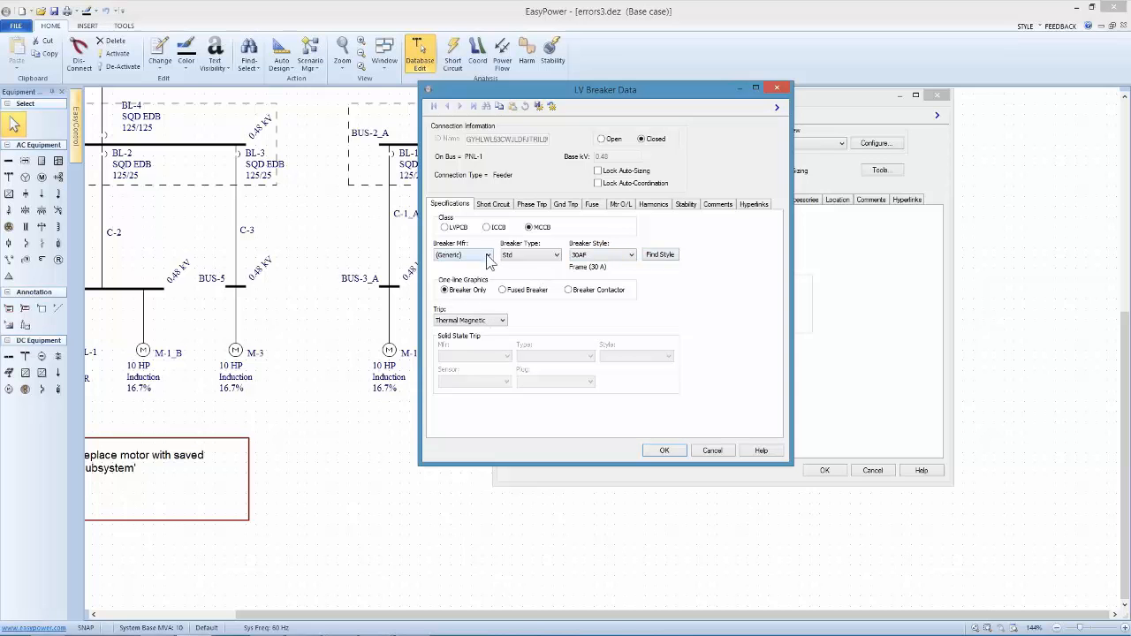
{"action": "left_click", "coordinate": [505, 206]}
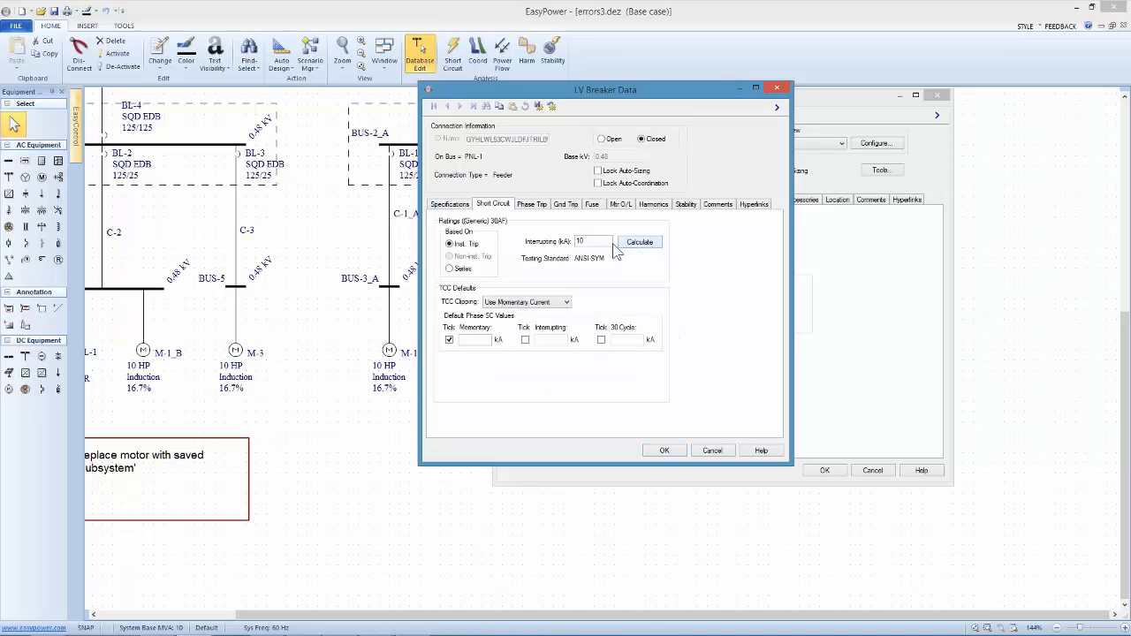
{"action": "left_click_drag", "start_coordinate": [608, 241], "coordinate": [527, 242]}
{"action": "left_click", "coordinate": [638, 243]}
Keep the main breaker's phase trip at a 30A frame with 15 trip amps and accept the breaker data
{"action": "left_click", "coordinate": [532, 204]}
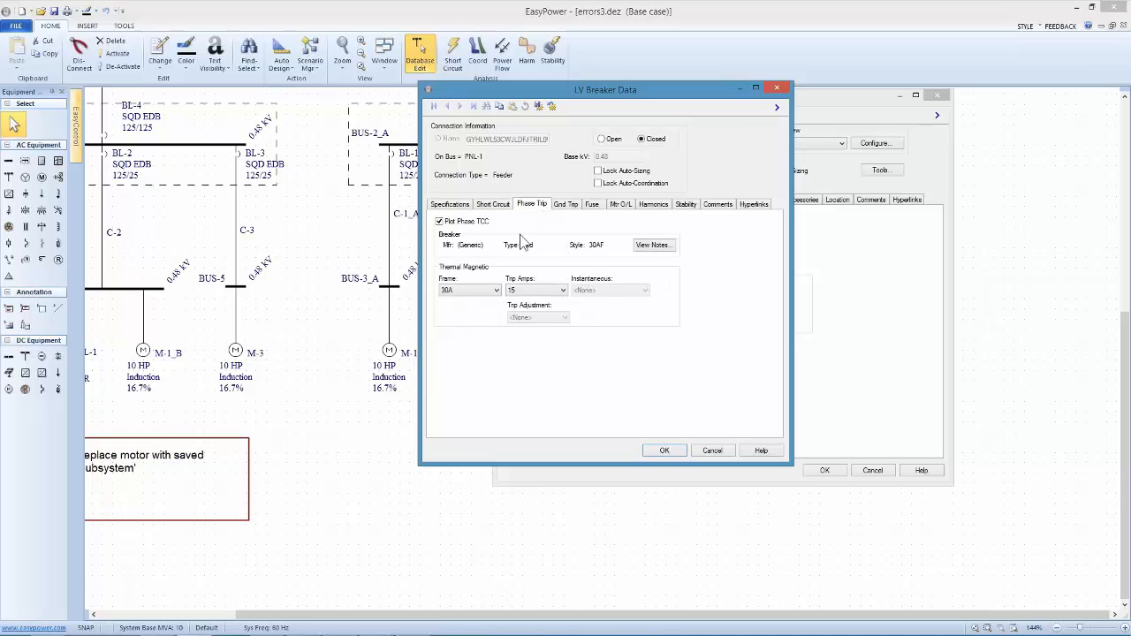
{"action": "left_click", "coordinate": [492, 292]}
{"action": "left_click", "coordinate": [492, 294]}
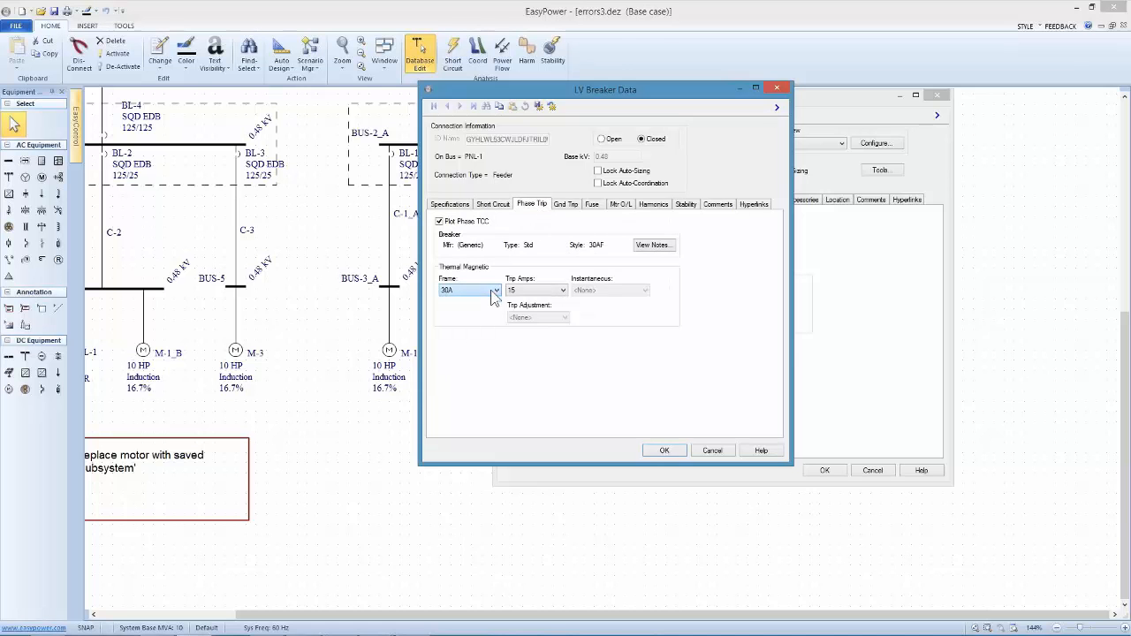
{"action": "left_click", "coordinate": [529, 290]}
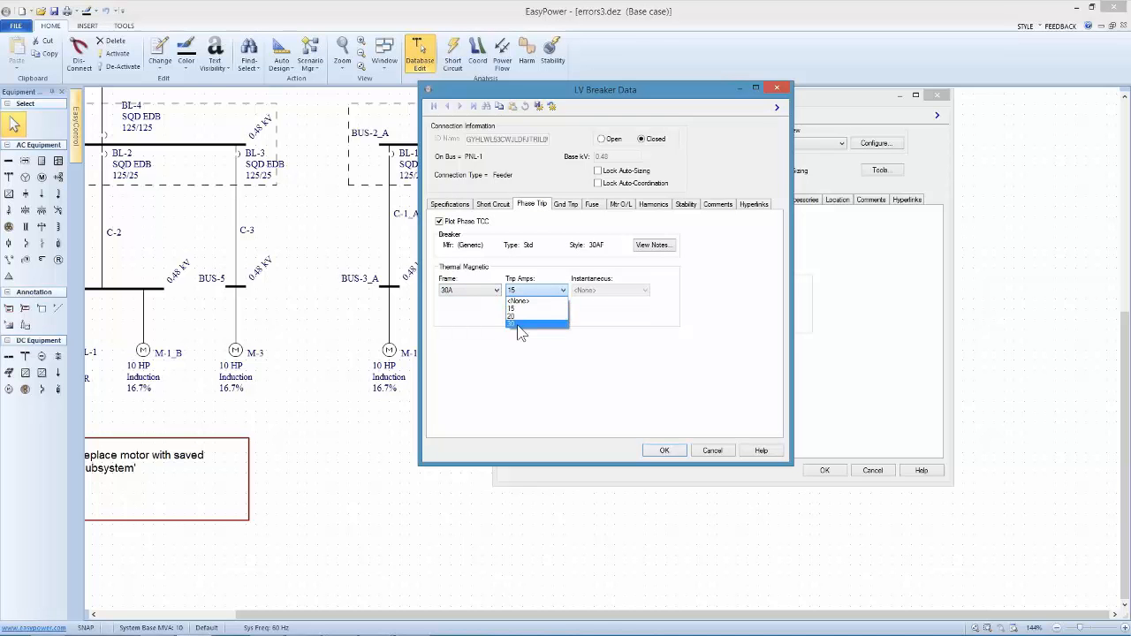
{"action": "left_click", "coordinate": [523, 309]}
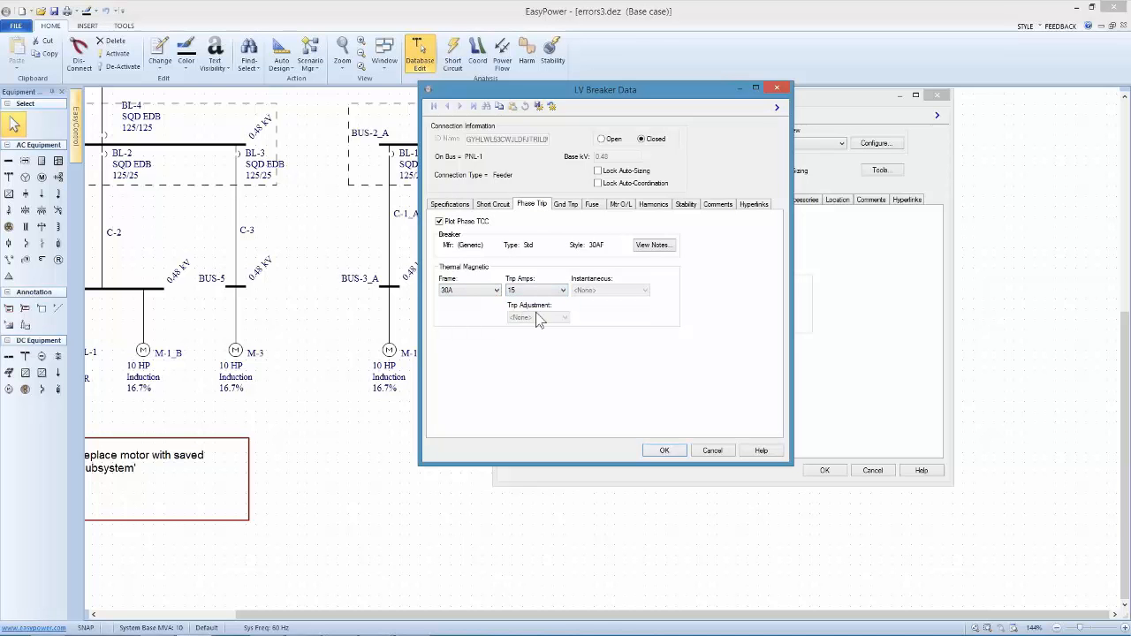
{"action": "left_click", "coordinate": [664, 451]}
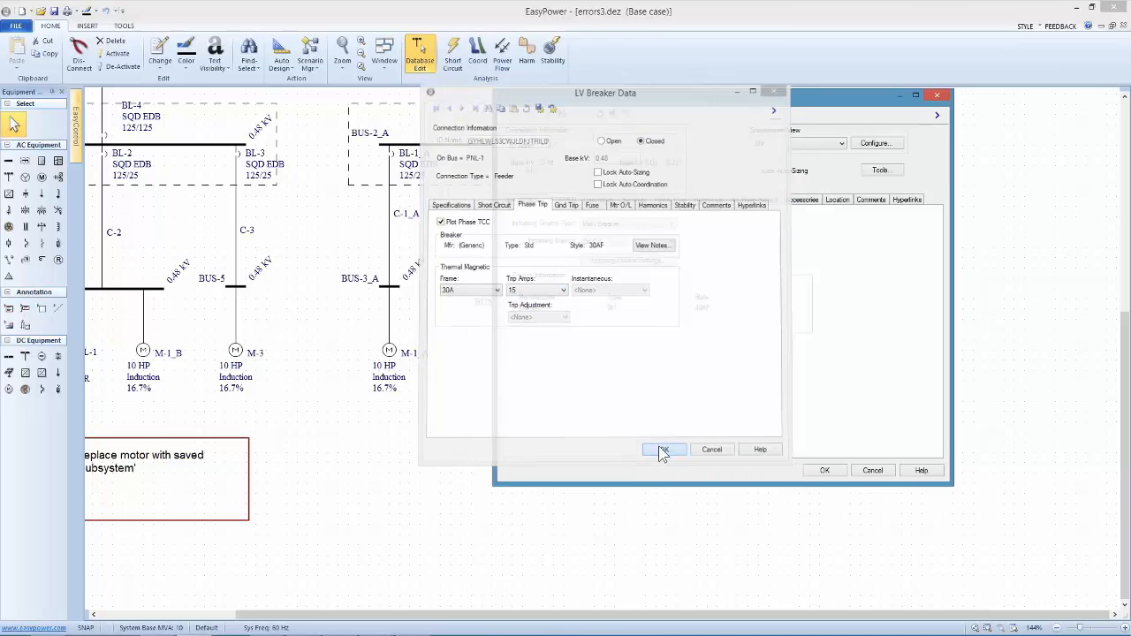
Examine PNL-1's circuit descriptions, checking the right-side connected loads and the left-side connected load and protective device data
{"action": "left_click_drag", "start_coordinate": [597, 95], "coordinate": [476, 98]}
{"action": "left_click", "coordinate": [478, 202]}
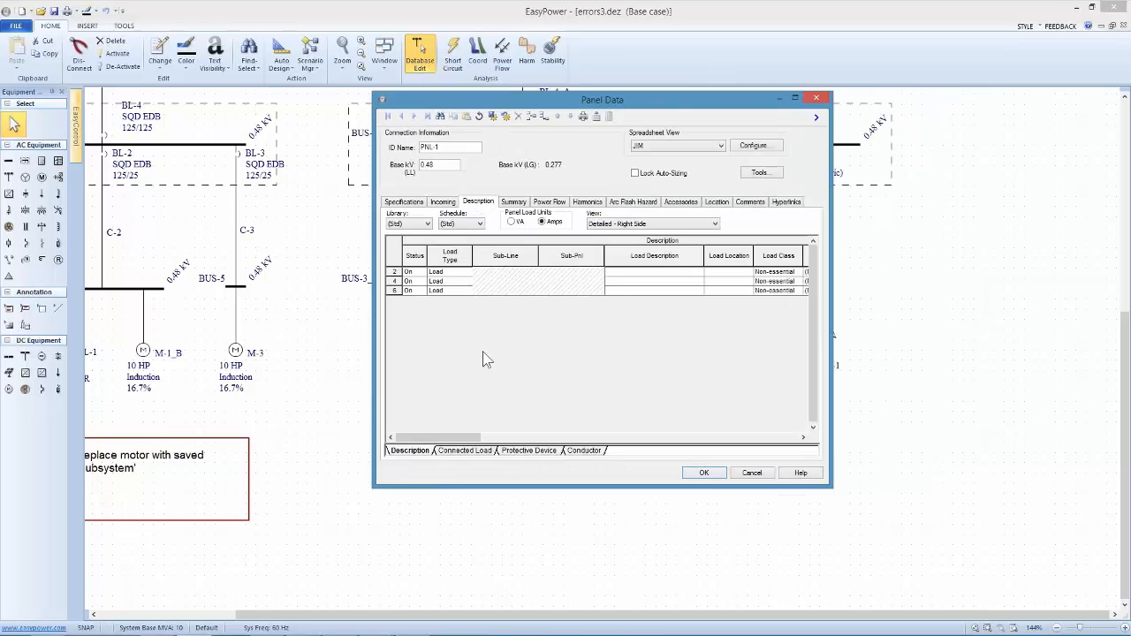
{"action": "left_click", "coordinate": [481, 451]}
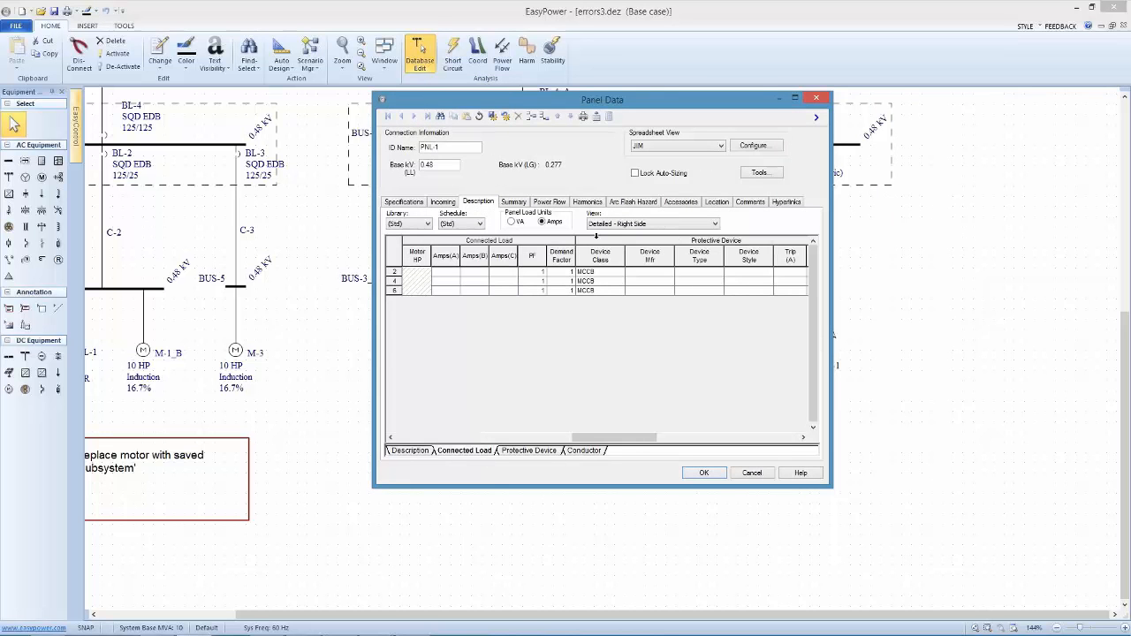
{"action": "left_click", "coordinate": [712, 223]}
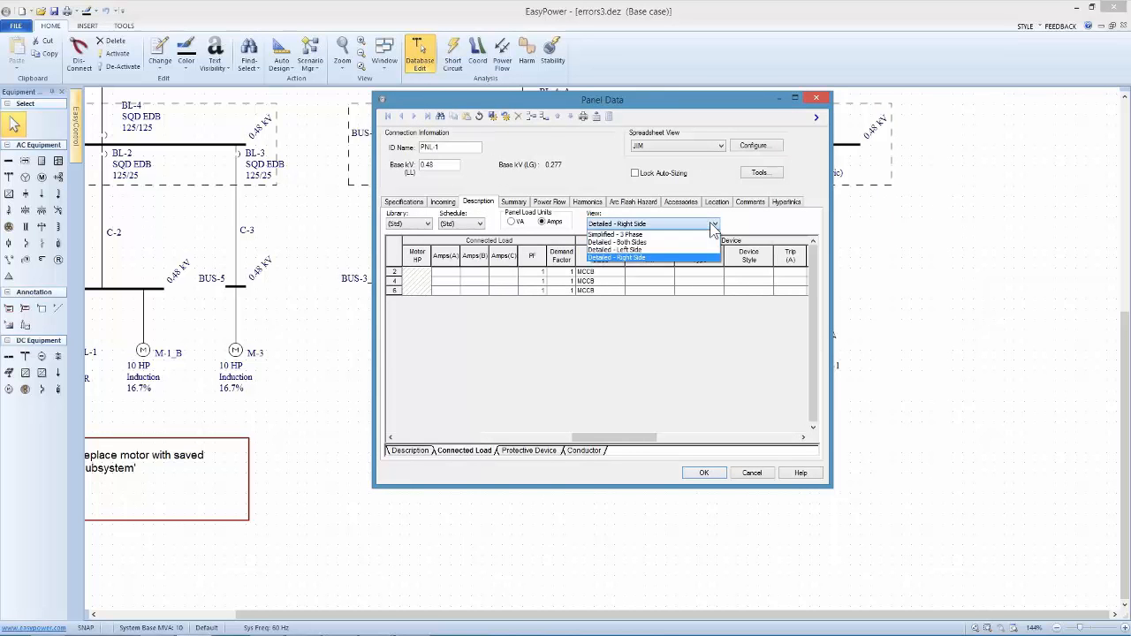
{"action": "left_click", "coordinate": [659, 254]}
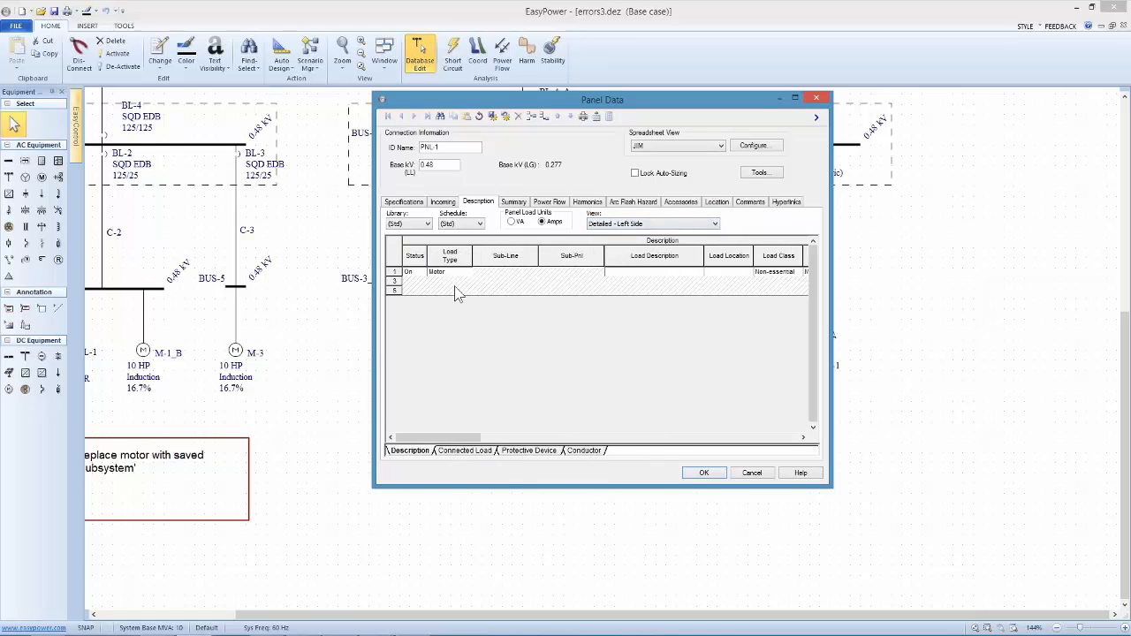
{"action": "left_click", "coordinate": [464, 452]}
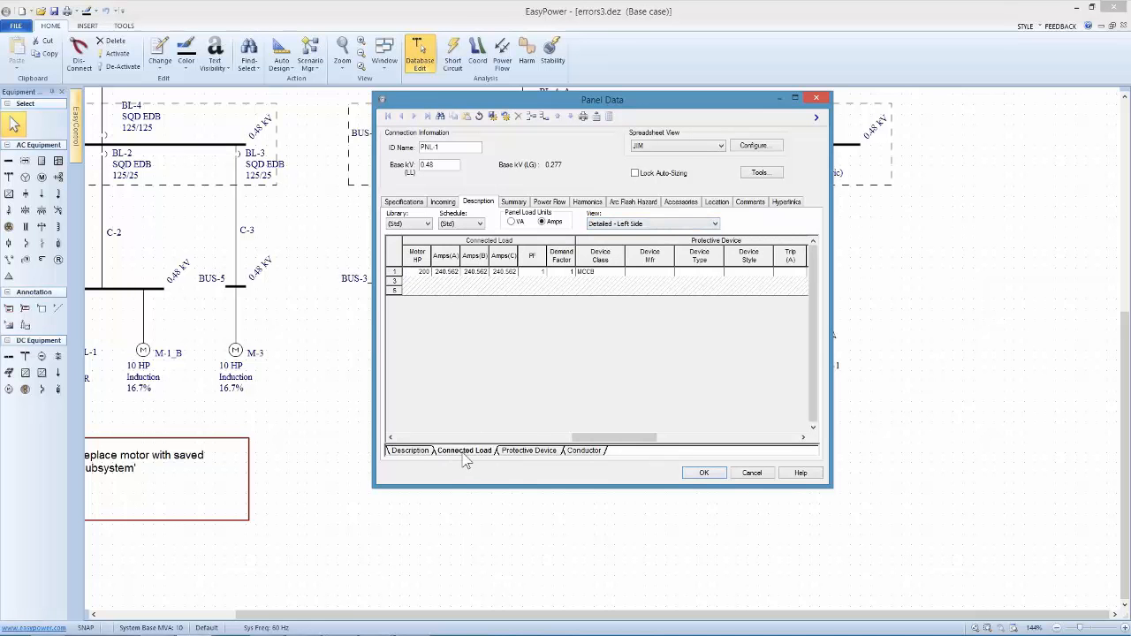
{"action": "left_click", "coordinate": [513, 452]}
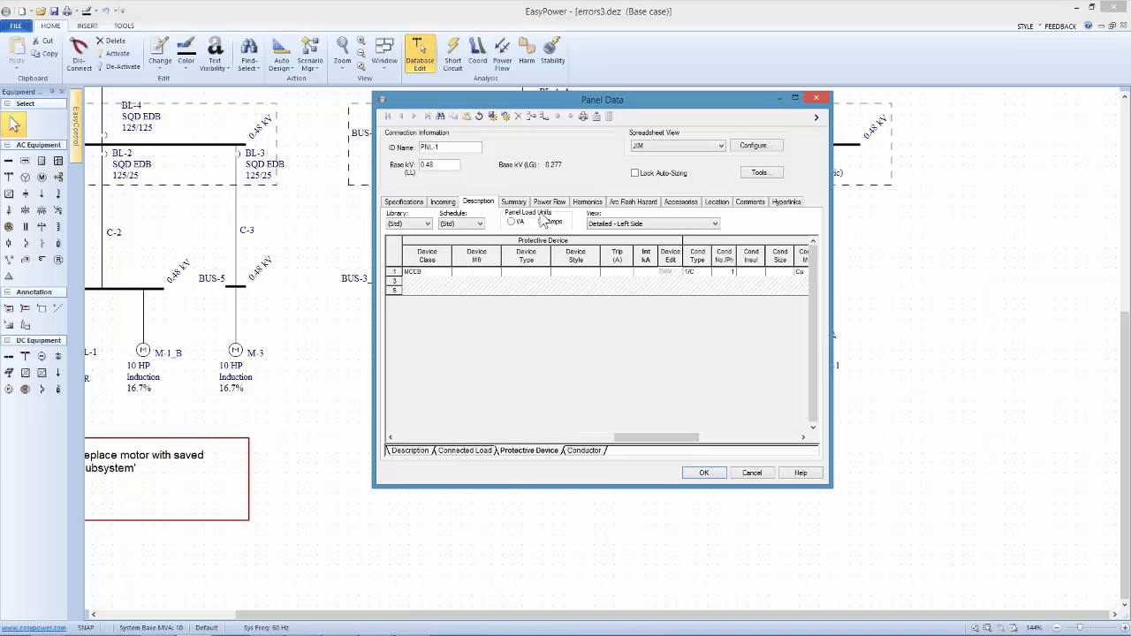
Calculate PNL-1's downstream load, updating its code design kVAs, and accept the panel data despite the undersized 15 A rating
{"action": "left_click", "coordinate": [514, 203]}
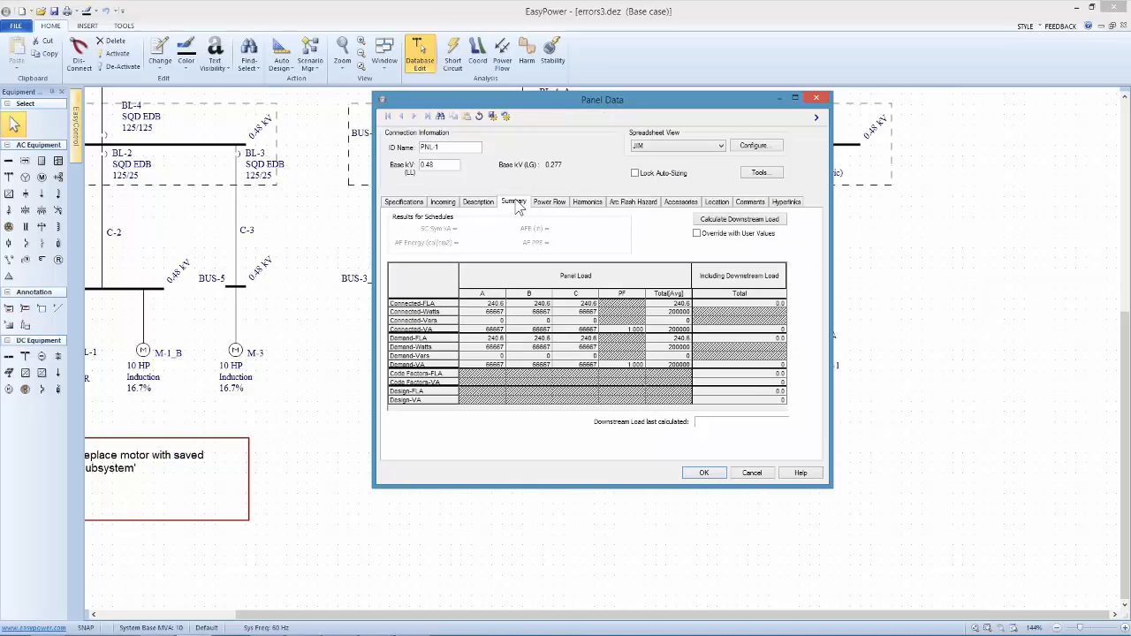
{"action": "left_click", "coordinate": [712, 221]}
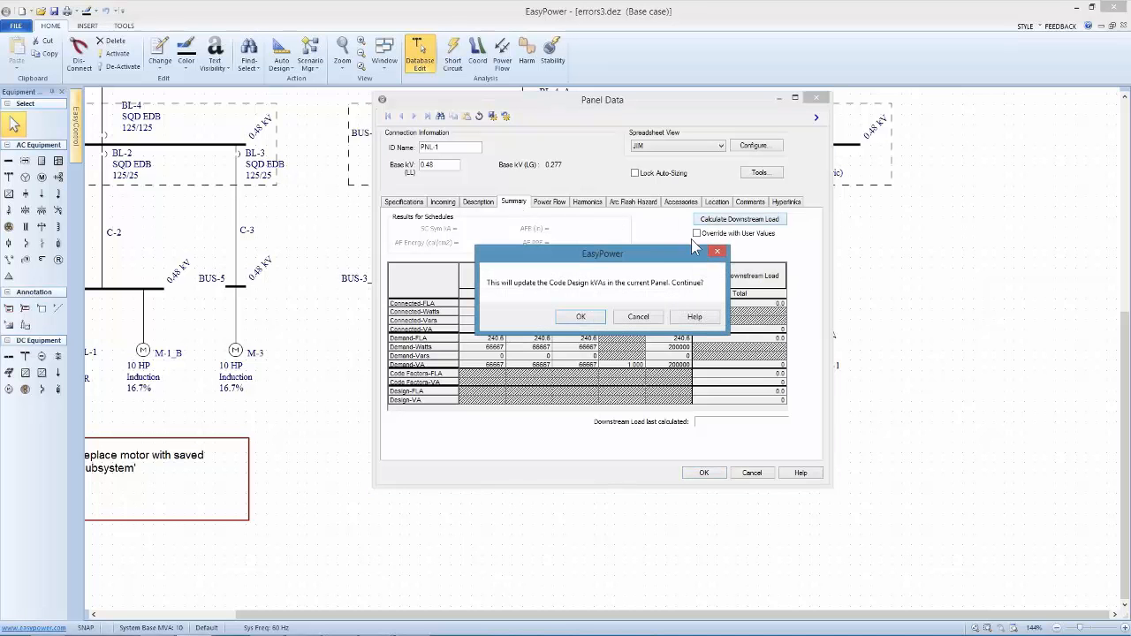
{"action": "left_click", "coordinate": [581, 317]}
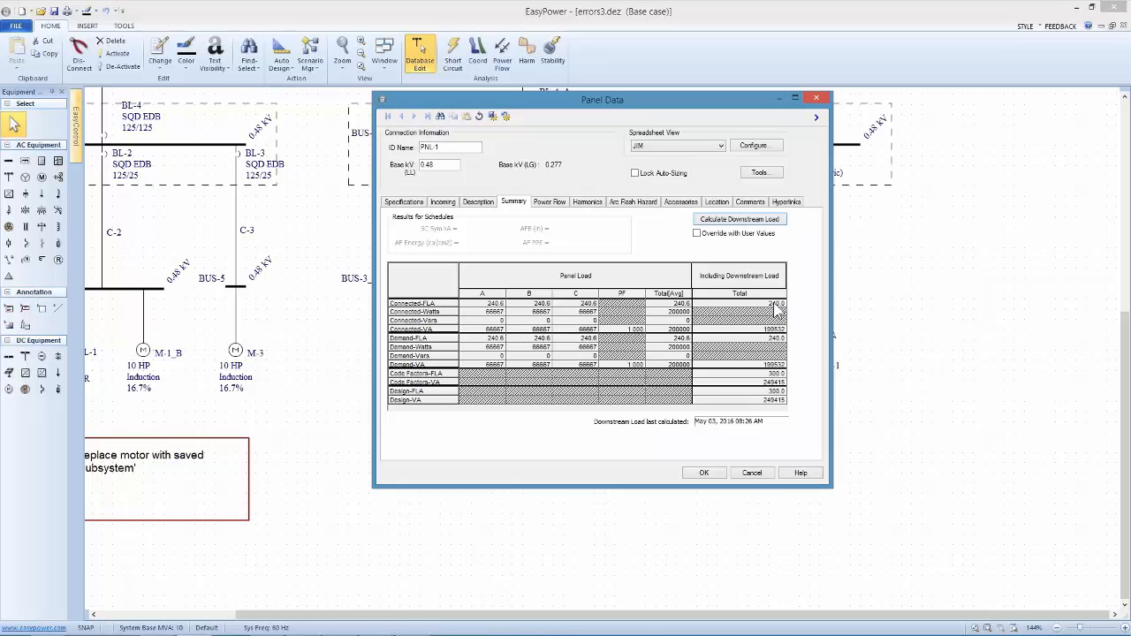
{"action": "left_click", "coordinate": [704, 474]}
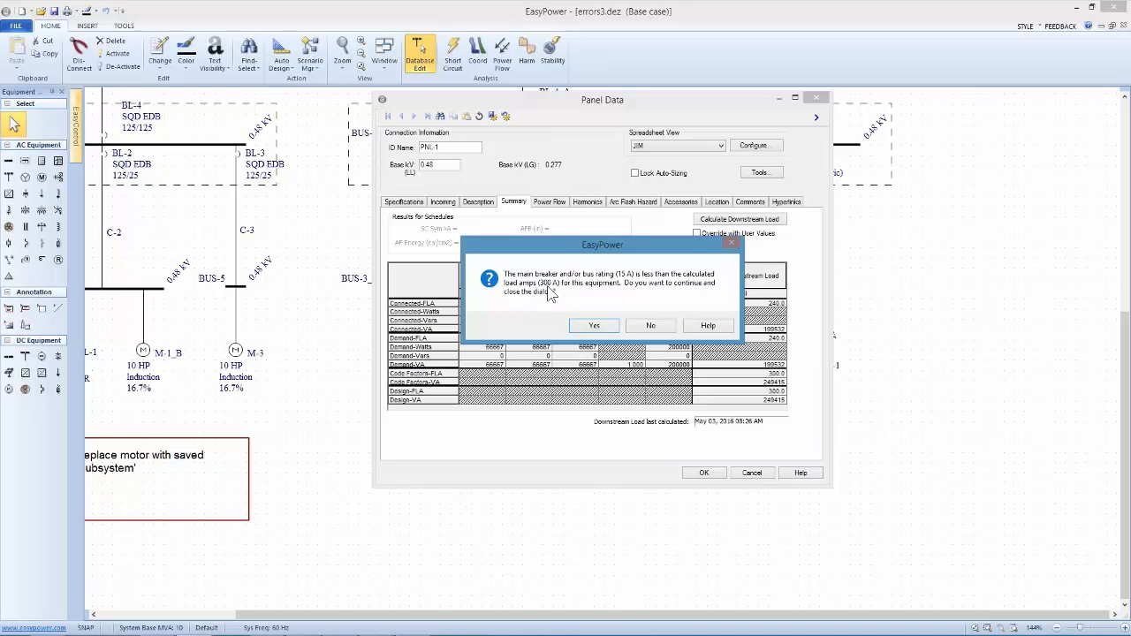
{"action": "left_click", "coordinate": [650, 326]}
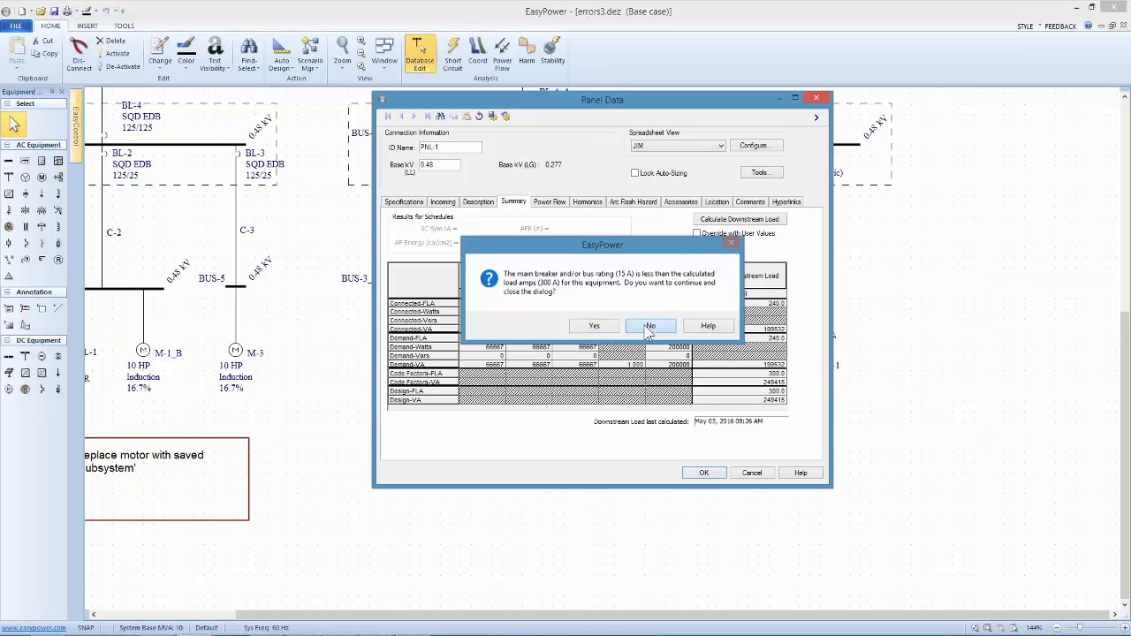
{"action": "left_click", "coordinate": [707, 475]}
{"action": "left_click", "coordinate": [586, 326]}
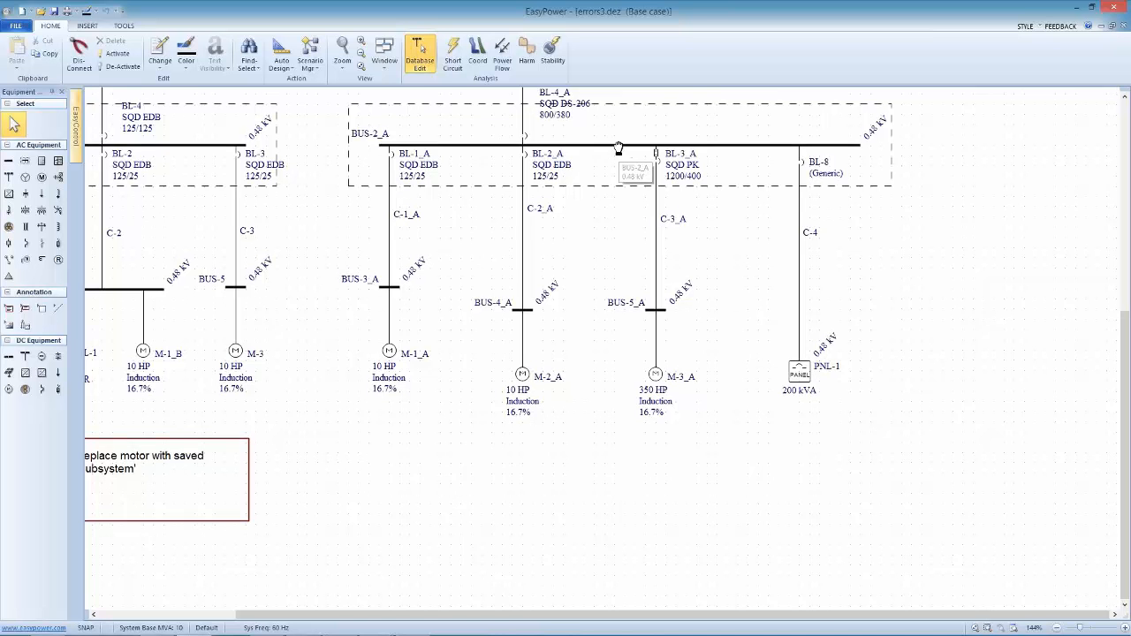
Calculate the downstream load in BUS-2_A's switchgear spreadsheet and accept the bus data
{"action": "left_click_drag", "start_coordinate": [625, 155], "coordinate": [651, 253]}
{"action": "double_click", "coordinate": [644, 241]}
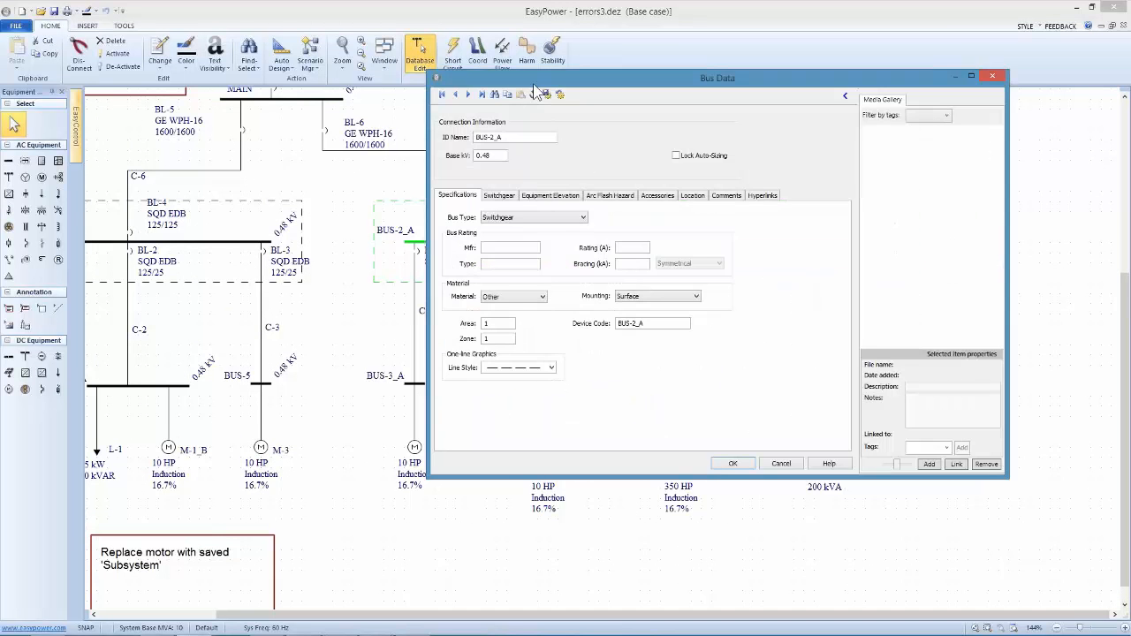
{"action": "left_click_drag", "start_coordinate": [533, 83], "coordinate": [453, 168]}
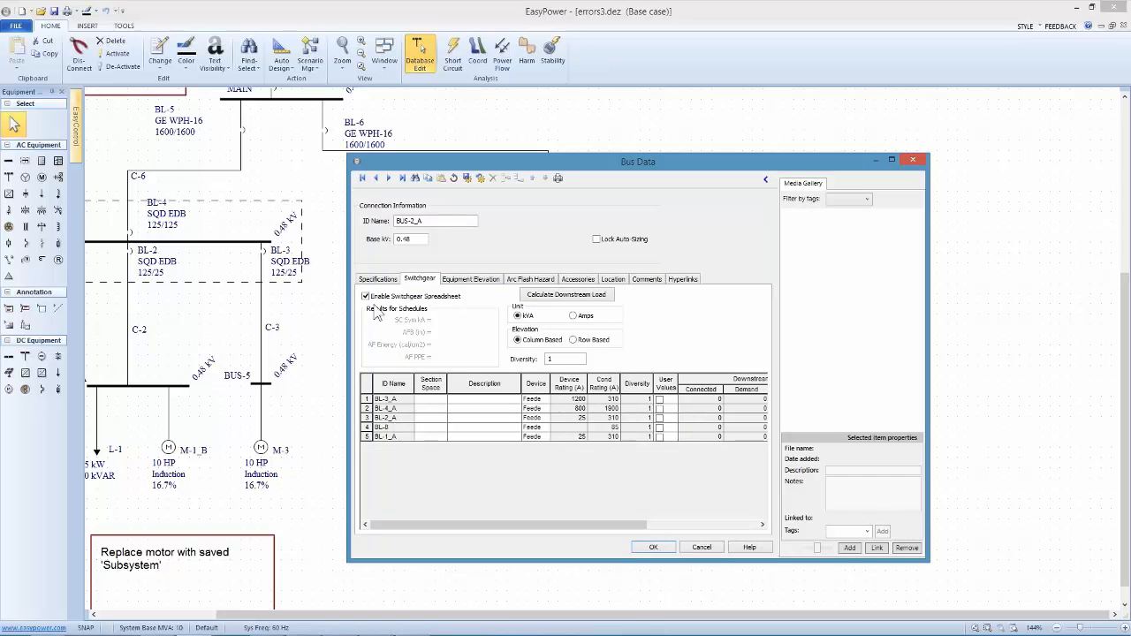
{"action": "left_click", "coordinate": [566, 295]}
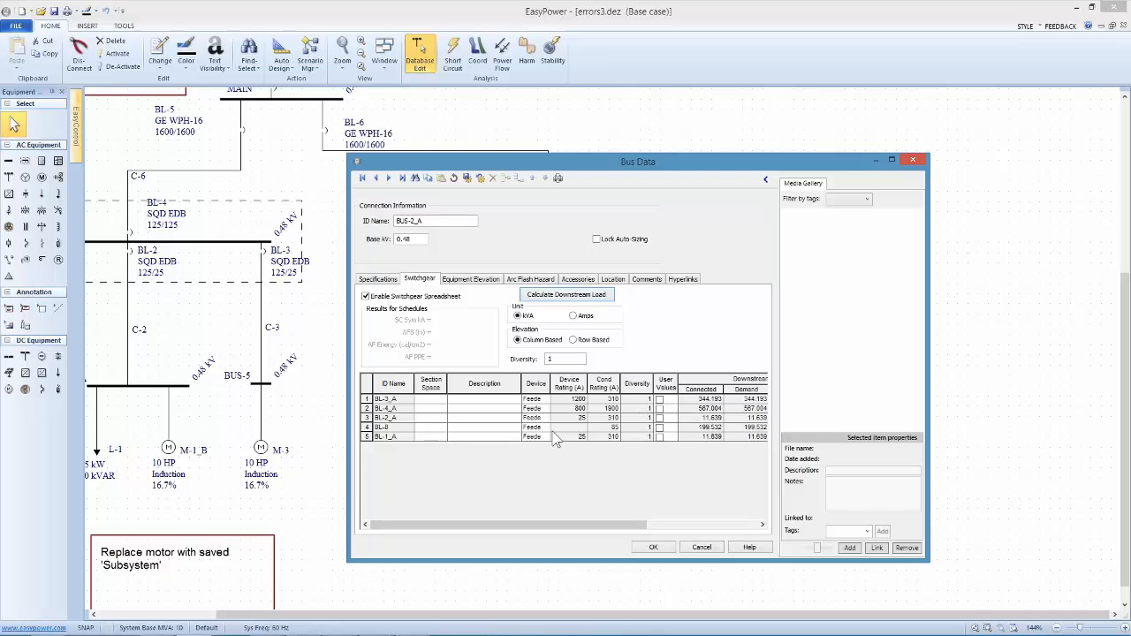
{"action": "left_click", "coordinate": [651, 548]}
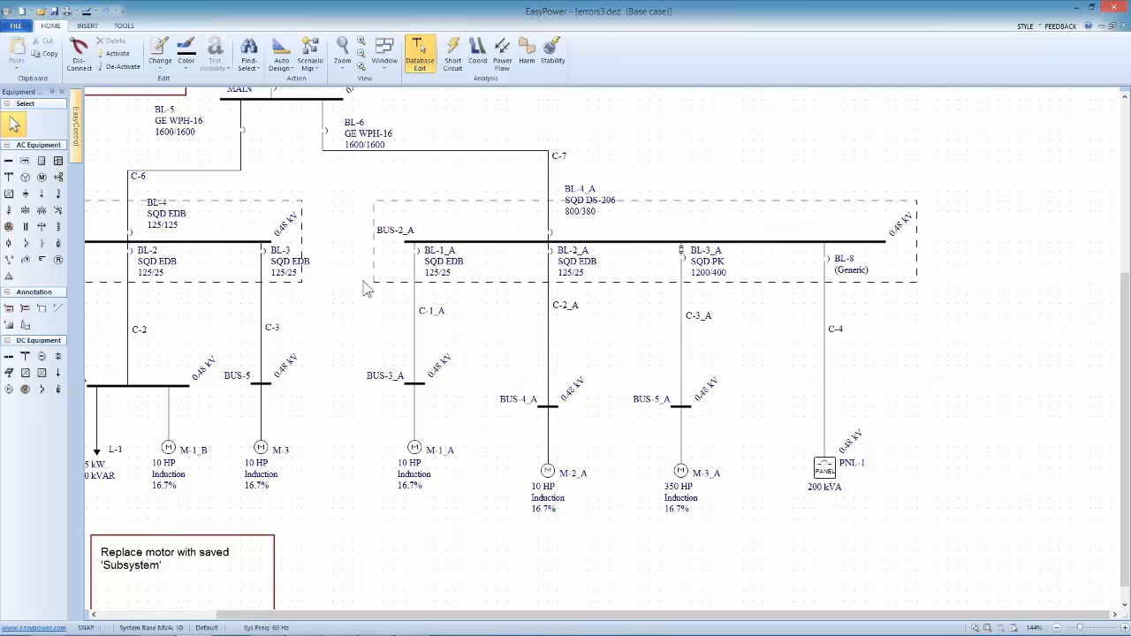
Check that the one-line enters short circuit focus, return to database editing and review cable C-2's specifications without changing them
{"action": "scroll", "coordinate": [349, 300], "scroll_direction": "left", "scroll_amount": 3}
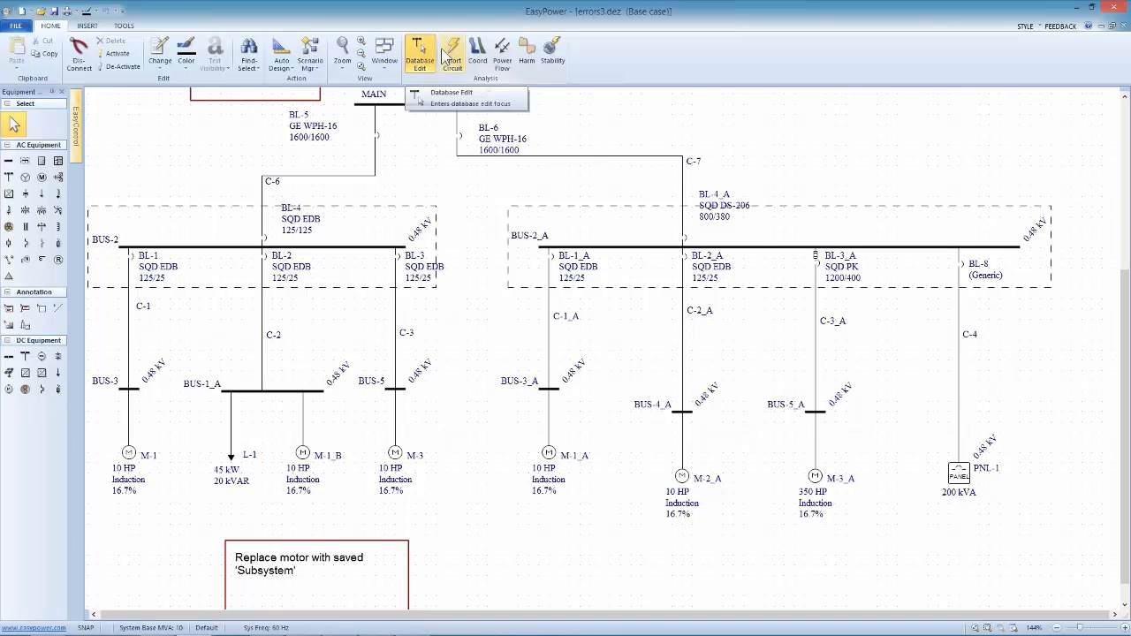
{"action": "left_click", "coordinate": [453, 58]}
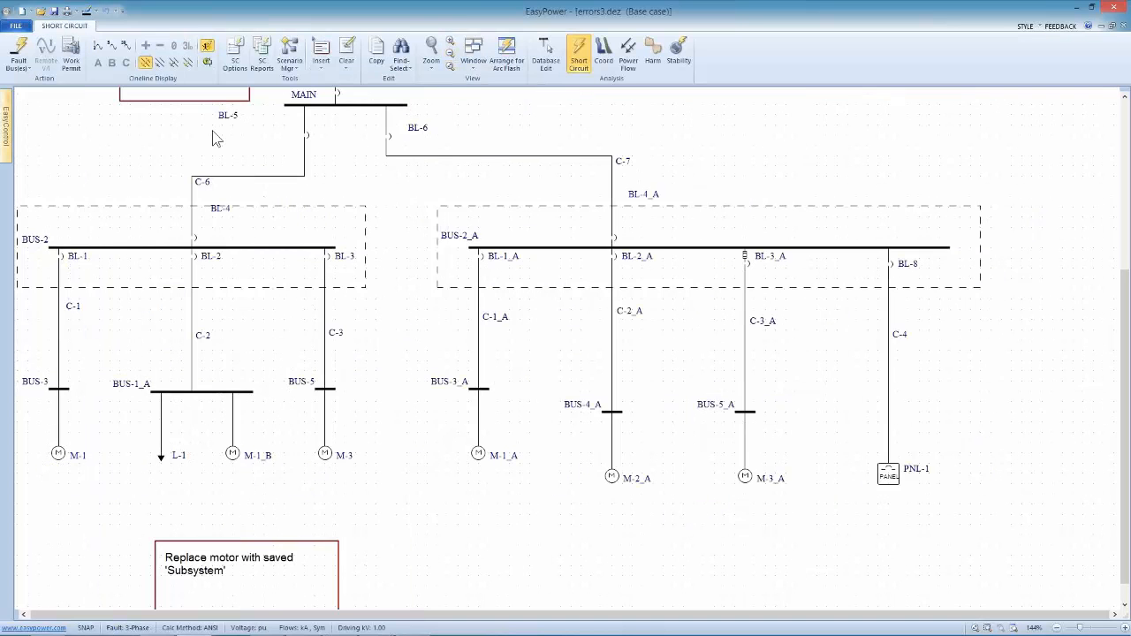
{"action": "left_click_drag", "start_coordinate": [223, 166], "coordinate": [255, 197]}
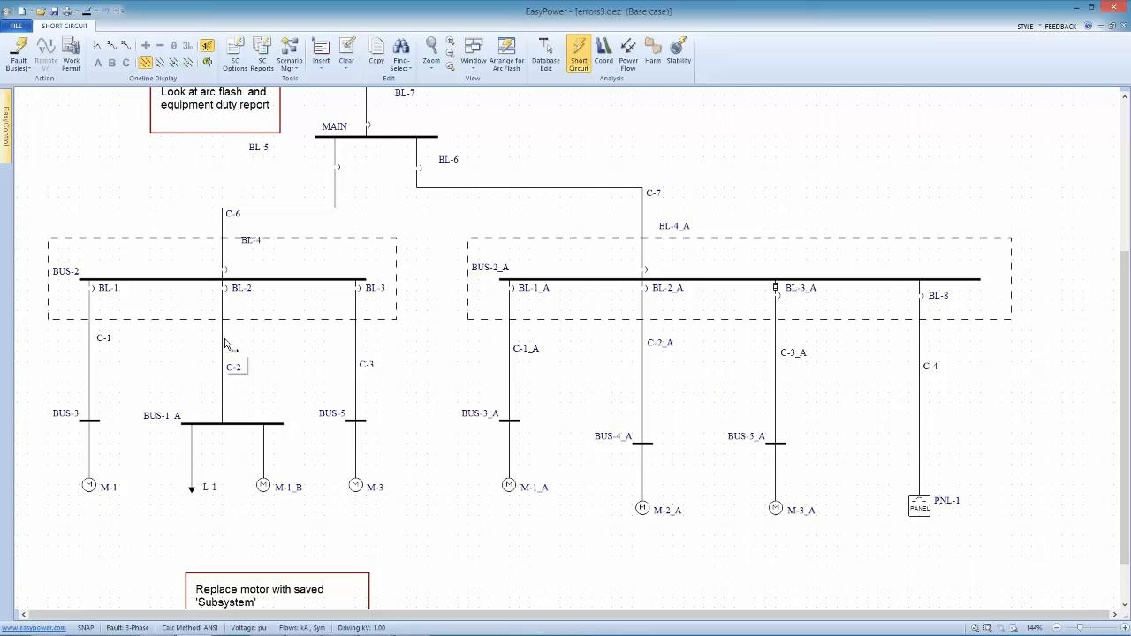
{"action": "mouse_move", "coordinate": [227, 344]}
{"action": "left_click", "coordinate": [535, 55]}
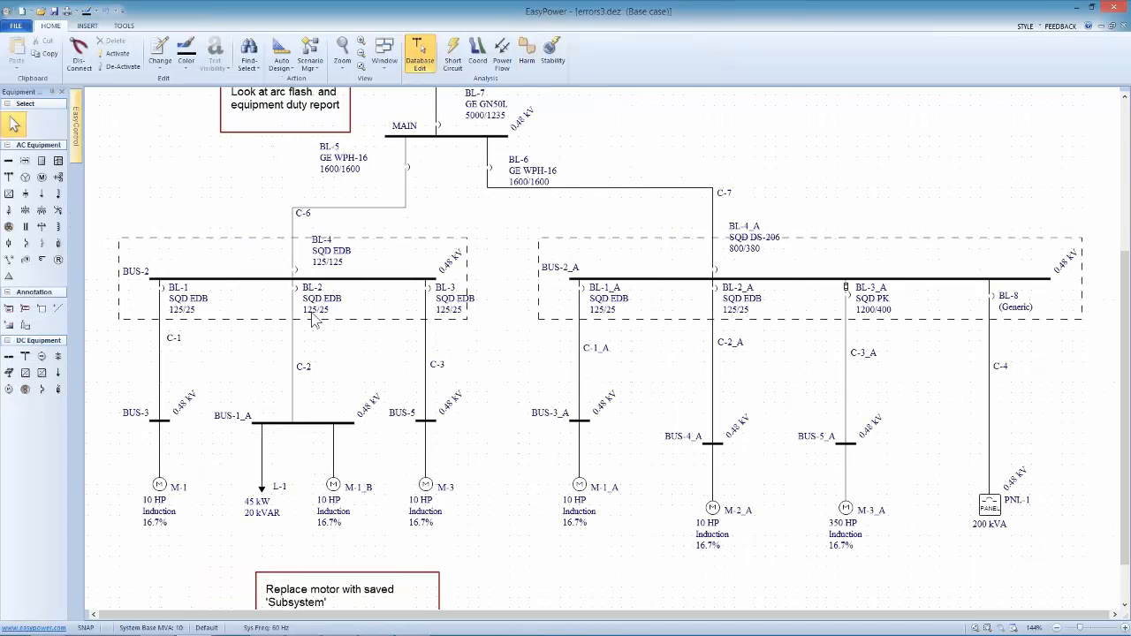
{"action": "double_click", "coordinate": [296, 346]}
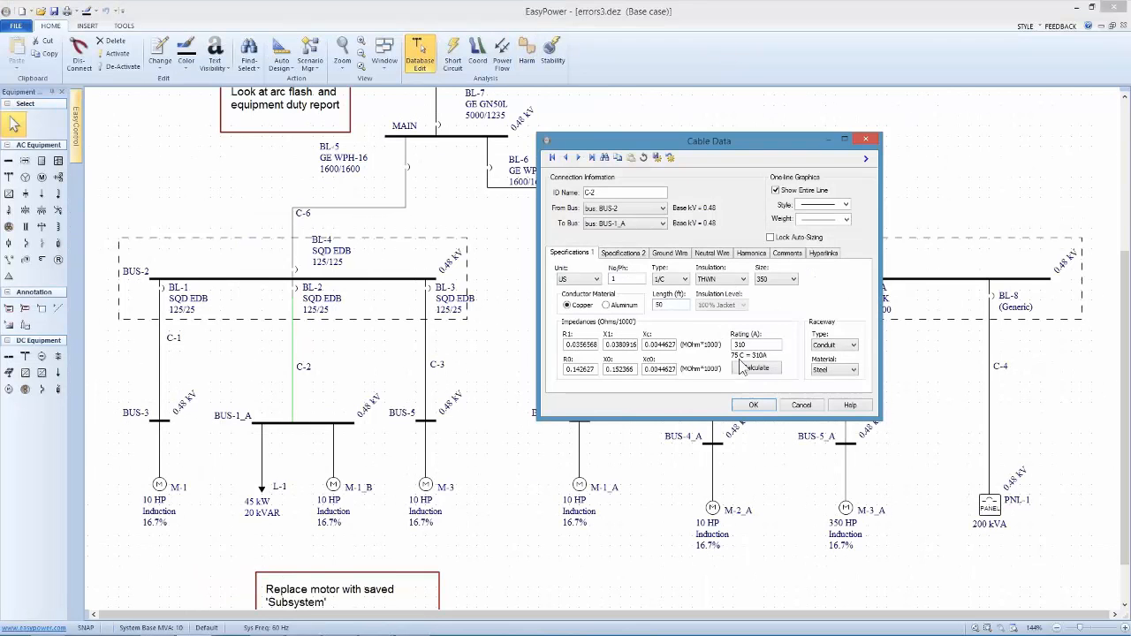
{"action": "left_click", "coordinate": [801, 404]}
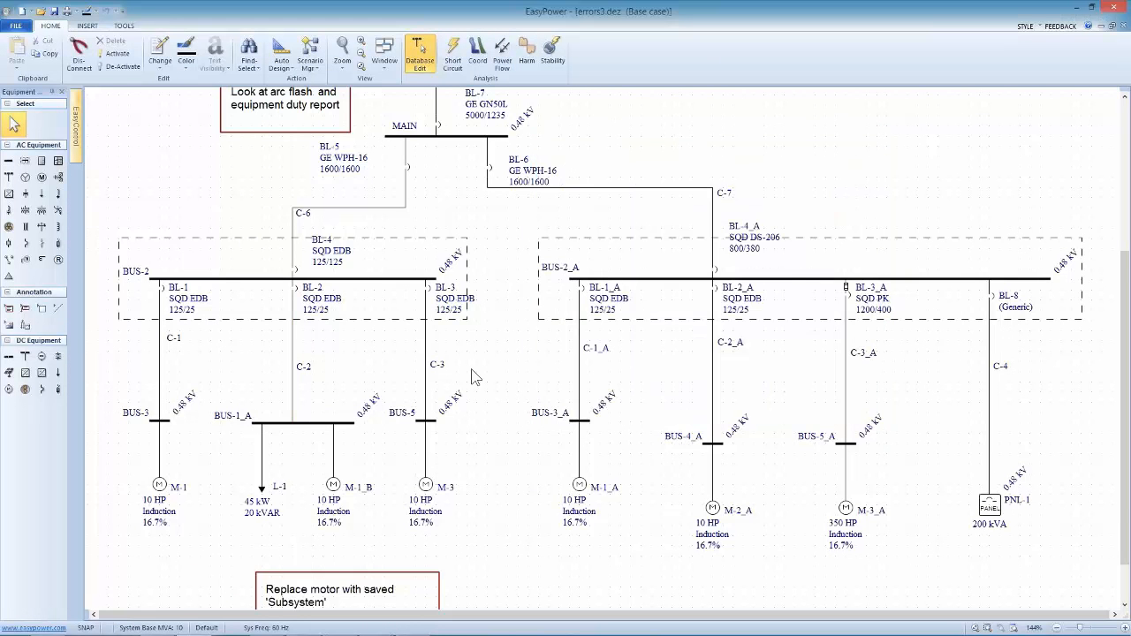
Delete cable C-2 and draw a new cable from breaker BL-2 to BUS-1_A
{"action": "right_click", "coordinate": [296, 347]}
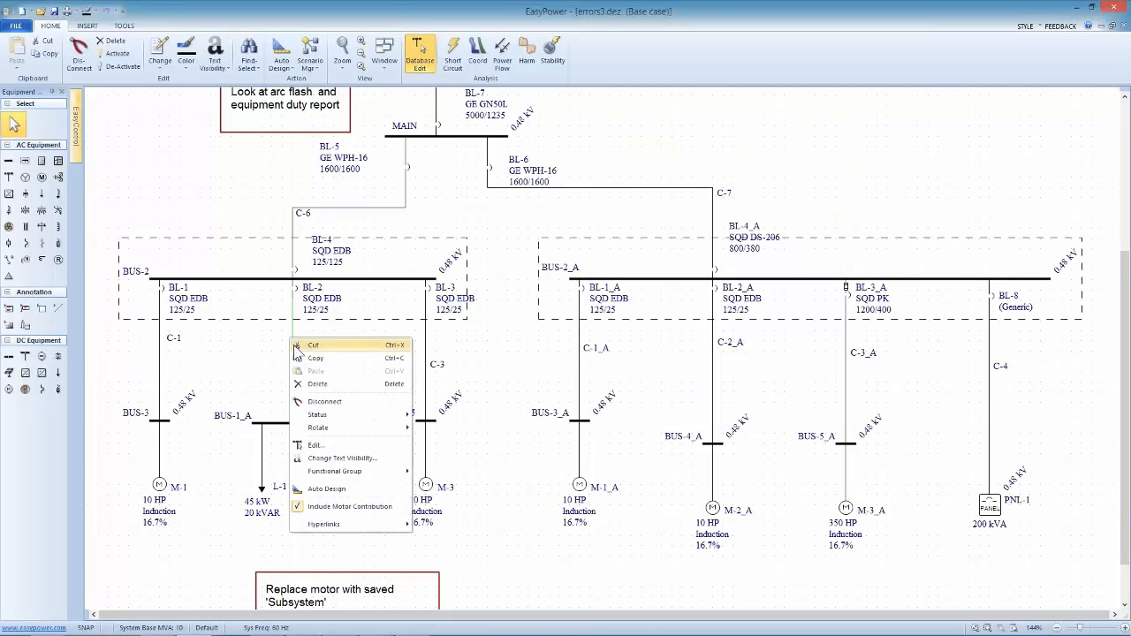
{"action": "left_click", "coordinate": [323, 384]}
{"action": "left_click", "coordinate": [530, 351]}
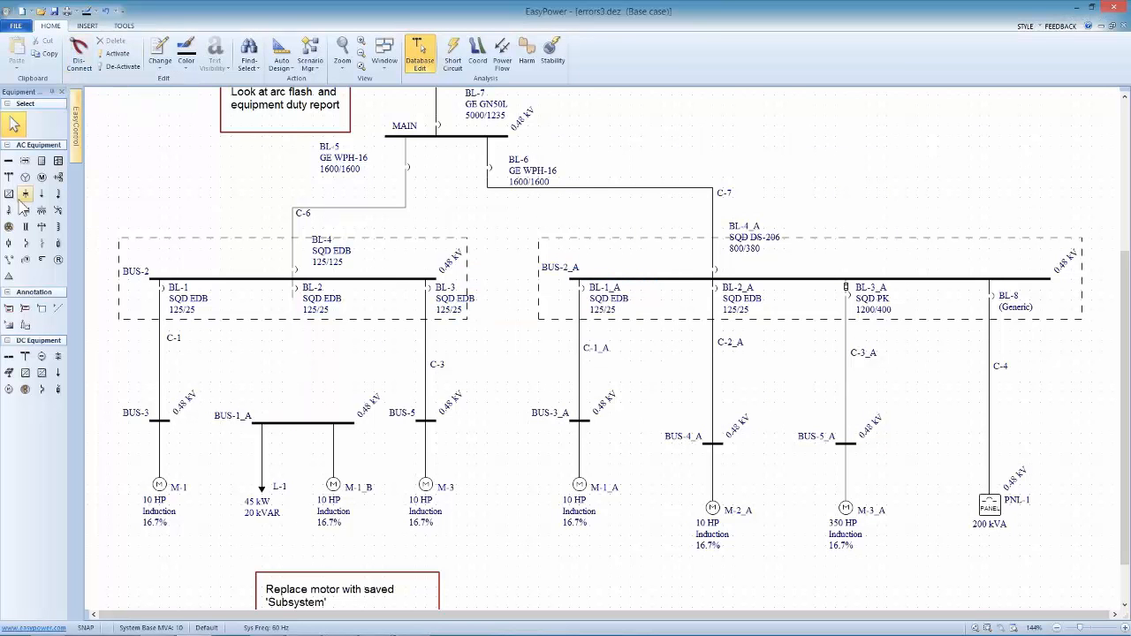
{"action": "left_click", "coordinate": [9, 226]}
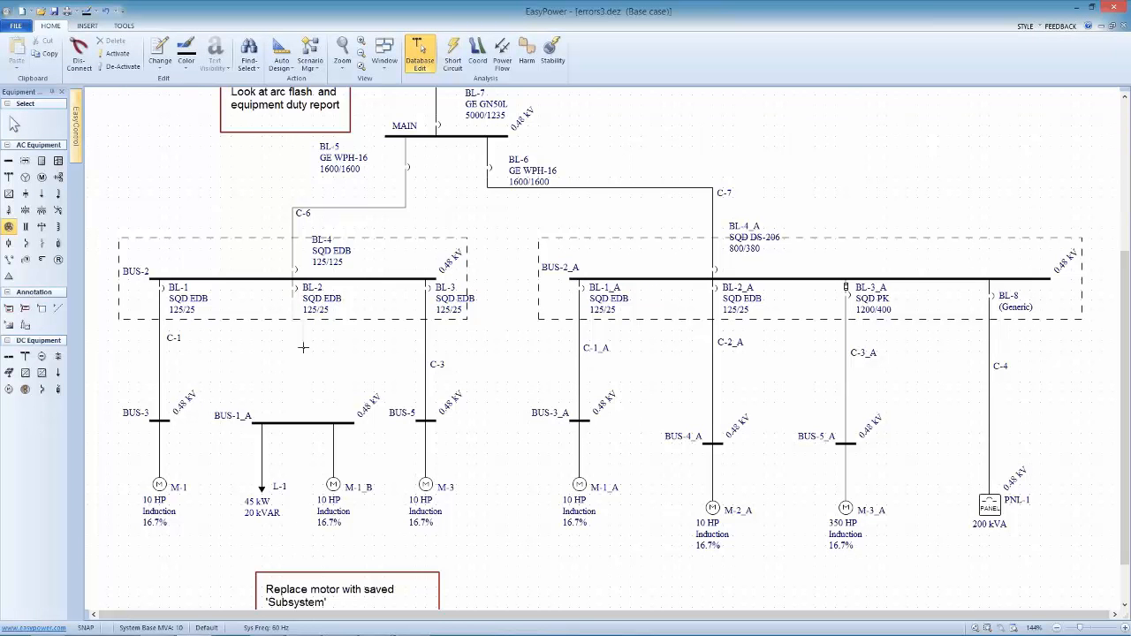
{"action": "left_click", "coordinate": [293, 402]}
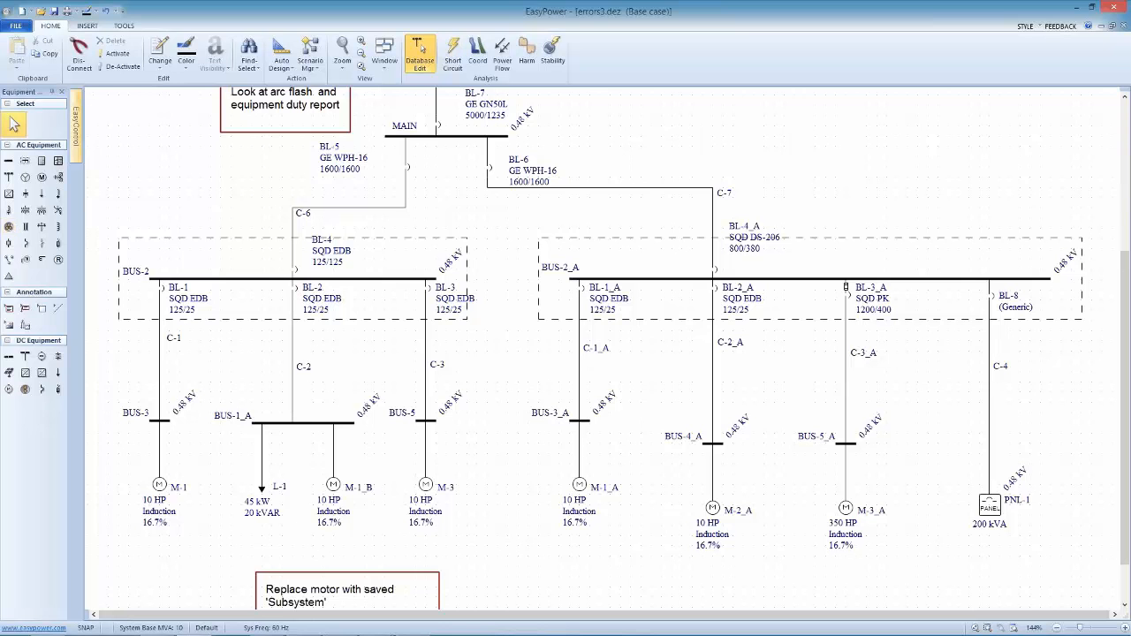
Try to enter short circuit focus, decline the error report and complete cable C-2's missing data with Auto Design
{"action": "left_click", "coordinate": [453, 55]}
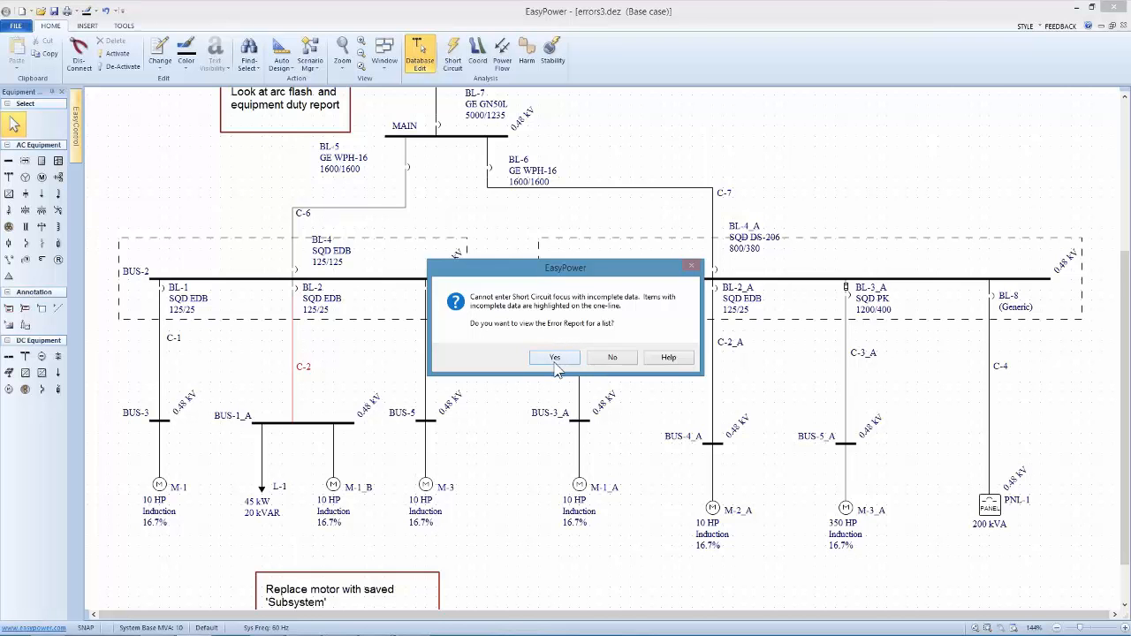
{"action": "left_click", "coordinate": [612, 358]}
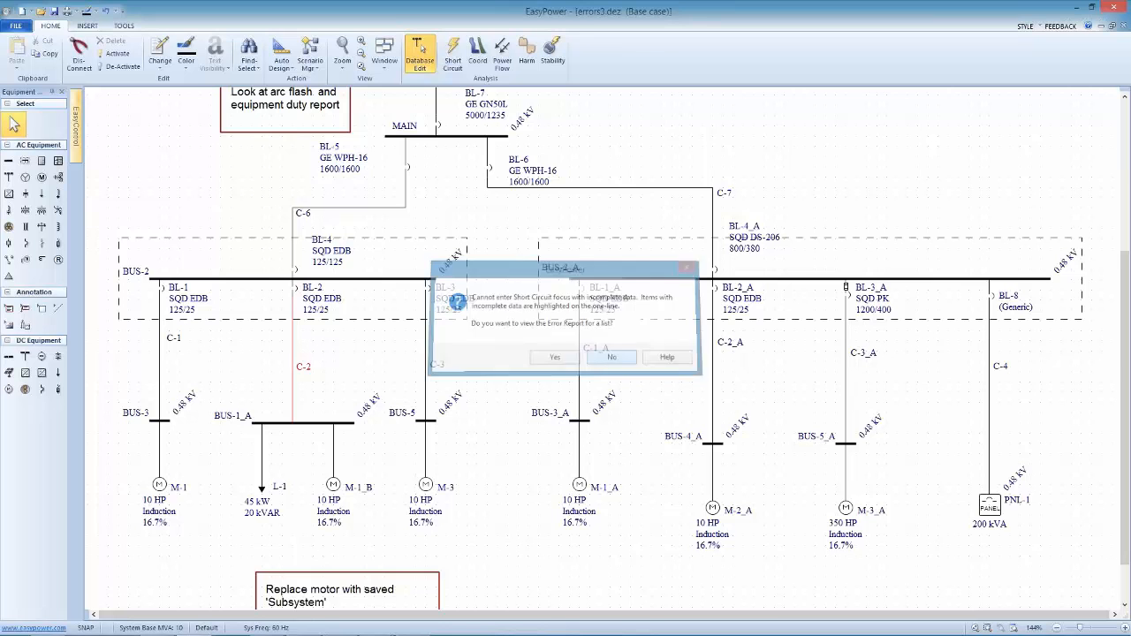
{"action": "right_click", "coordinate": [292, 353]}
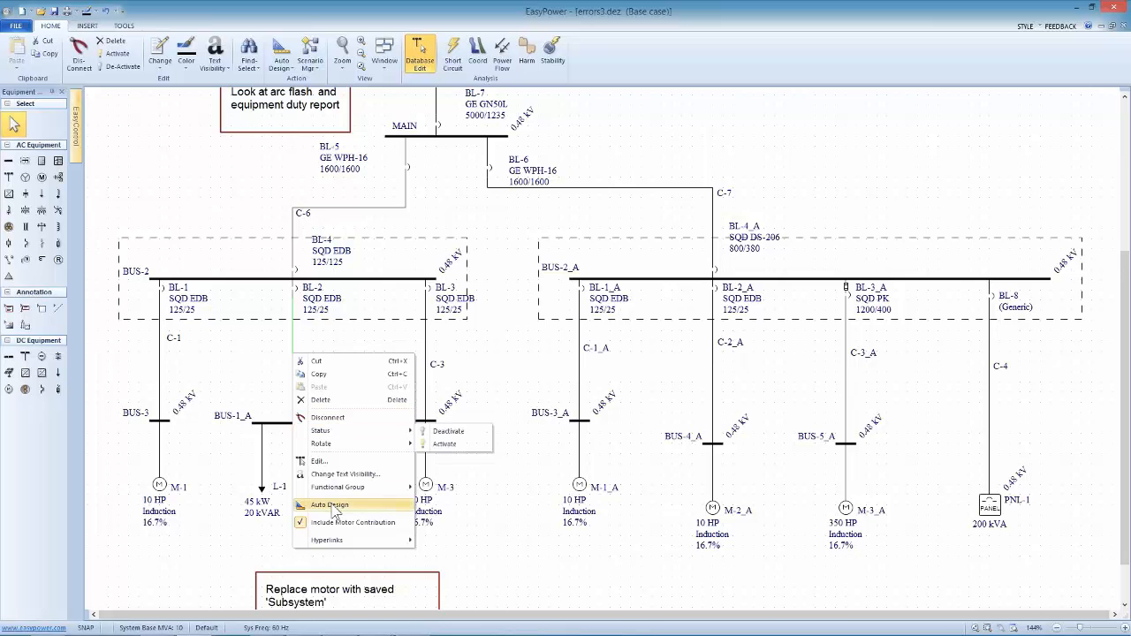
{"action": "left_click", "coordinate": [334, 510]}
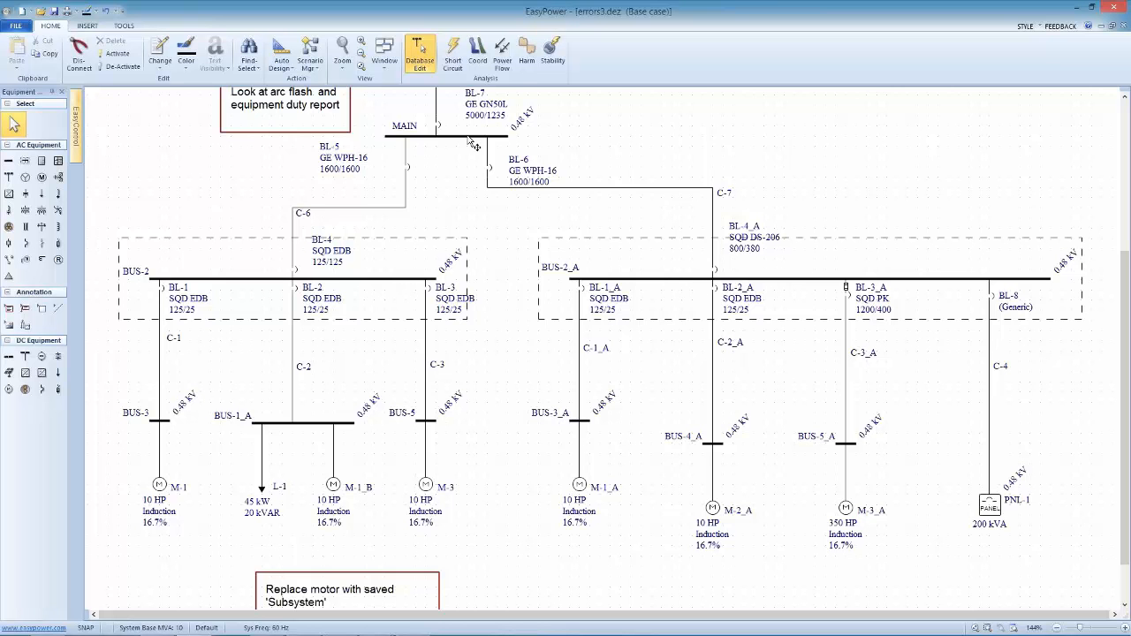
Move breaker BL-5 closer to the MAIN bus and shift the BL-4_A label slightly upward
{"action": "mouse_move", "coordinate": [407, 168]}
{"action": "left_mouse_down"}
{"action": "mouse_move", "coordinate": [419, 168]}
{"action": "mouse_move", "coordinate": [416, 149]}
{"action": "left_mouse_up"}
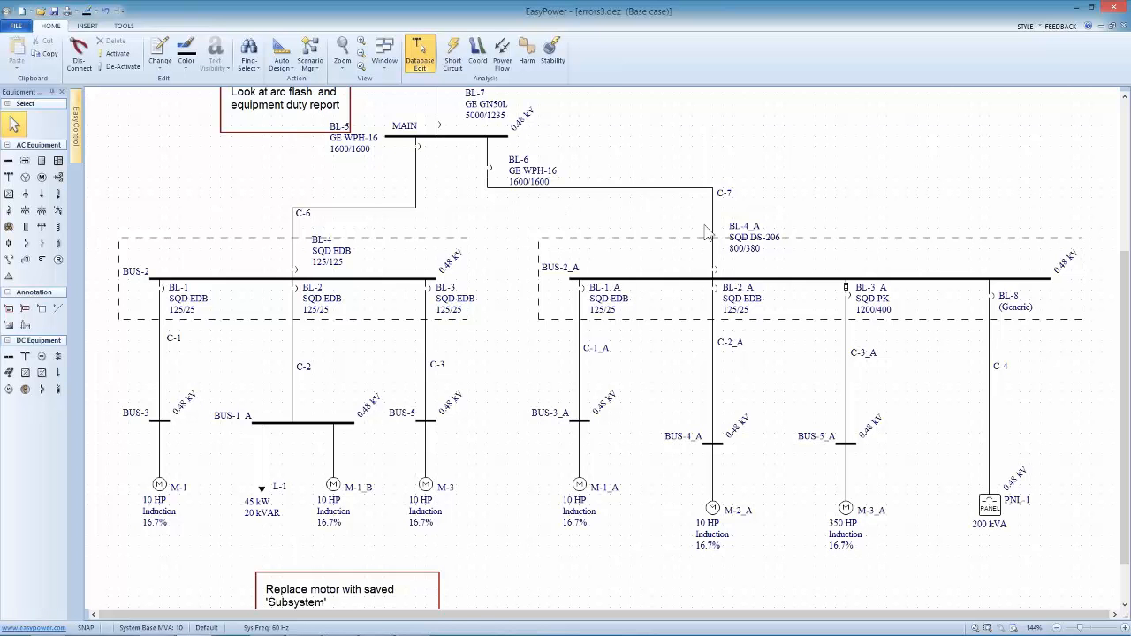
{"action": "mouse_move", "coordinate": [738, 225]}
{"action": "left_mouse_down"}
{"action": "mouse_move", "coordinate": [741, 214]}
{"action": "mouse_move", "coordinate": [748, 235]}
{"action": "mouse_move", "coordinate": [745, 211]}
{"action": "left_mouse_up"}
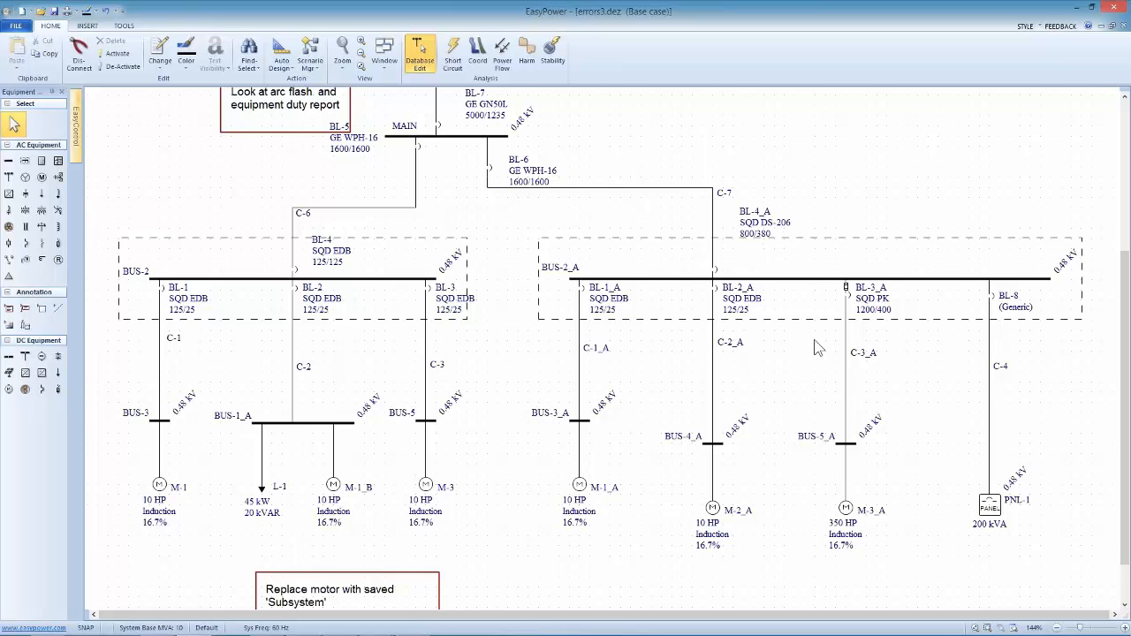
Solve the power flow, examine the results at cable C-4 and PNL-1, and return to database editing, saving the temporary changes
{"action": "left_click", "coordinate": [502, 51]}
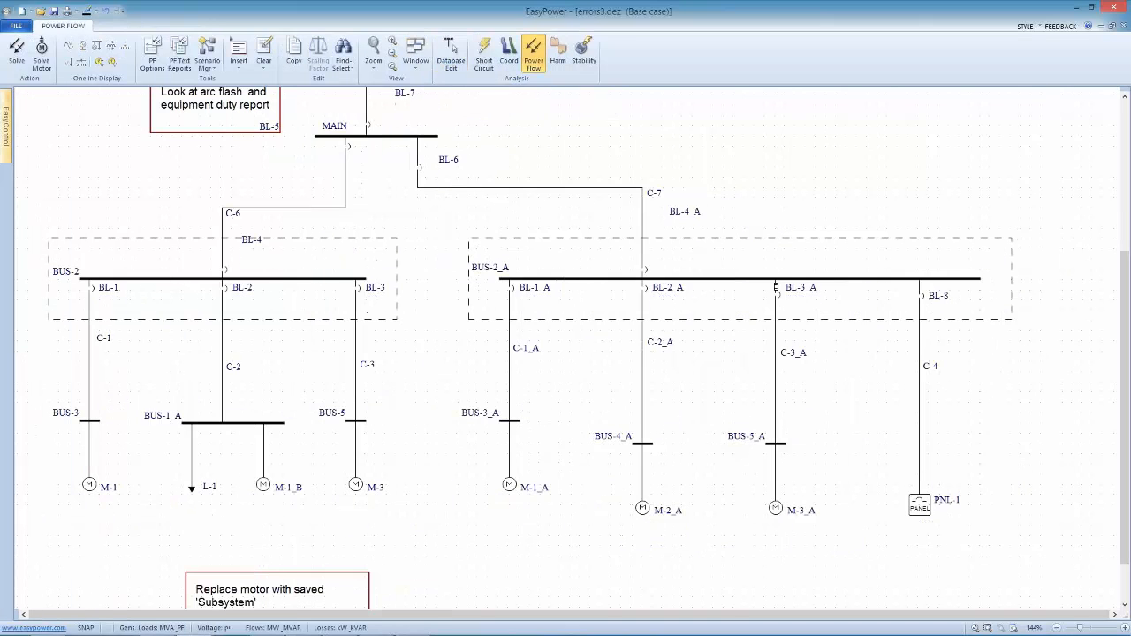
{"action": "left_click", "coordinate": [17, 51]}
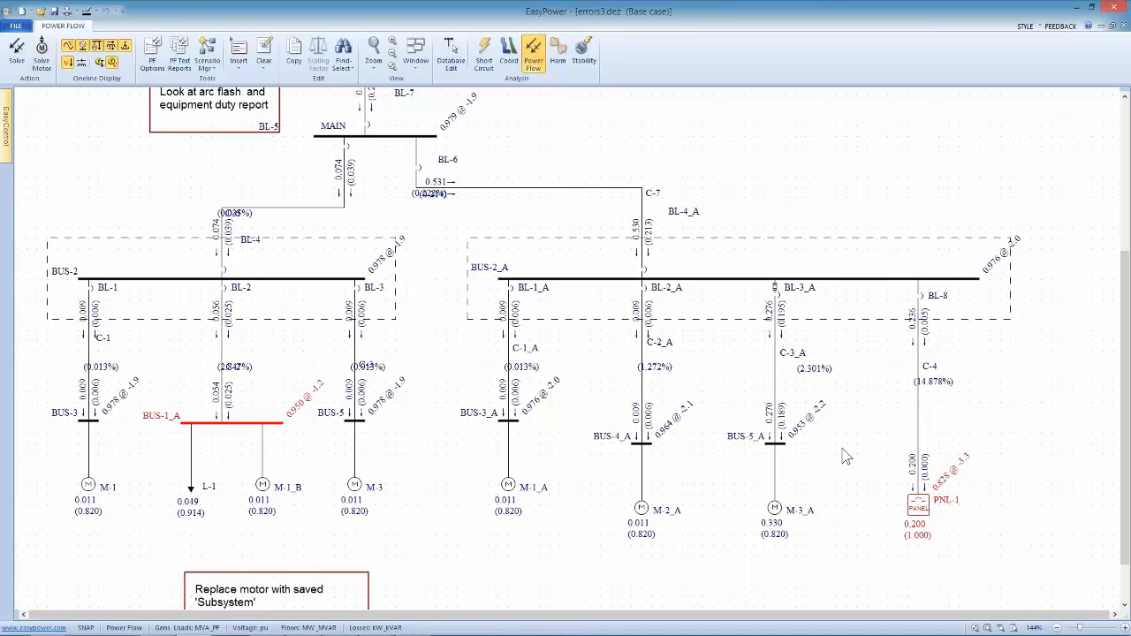
{"action": "left_click_drag", "start_coordinate": [872, 511], "coordinate": [594, 520]}
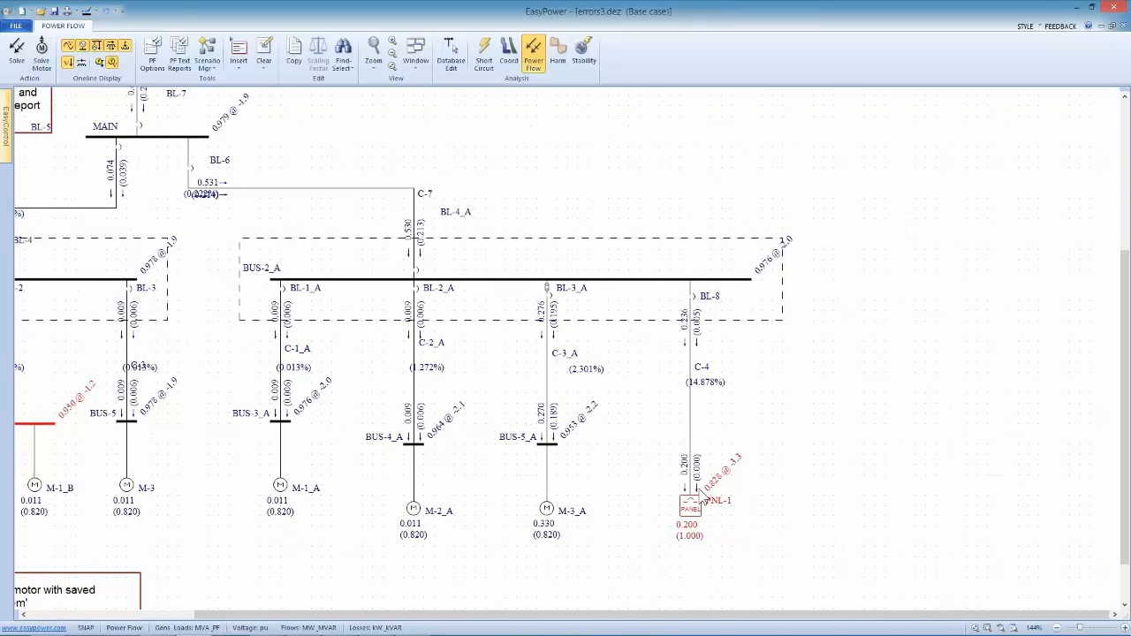
{"action": "left_click_drag", "start_coordinate": [706, 386], "coordinate": [728, 384]}
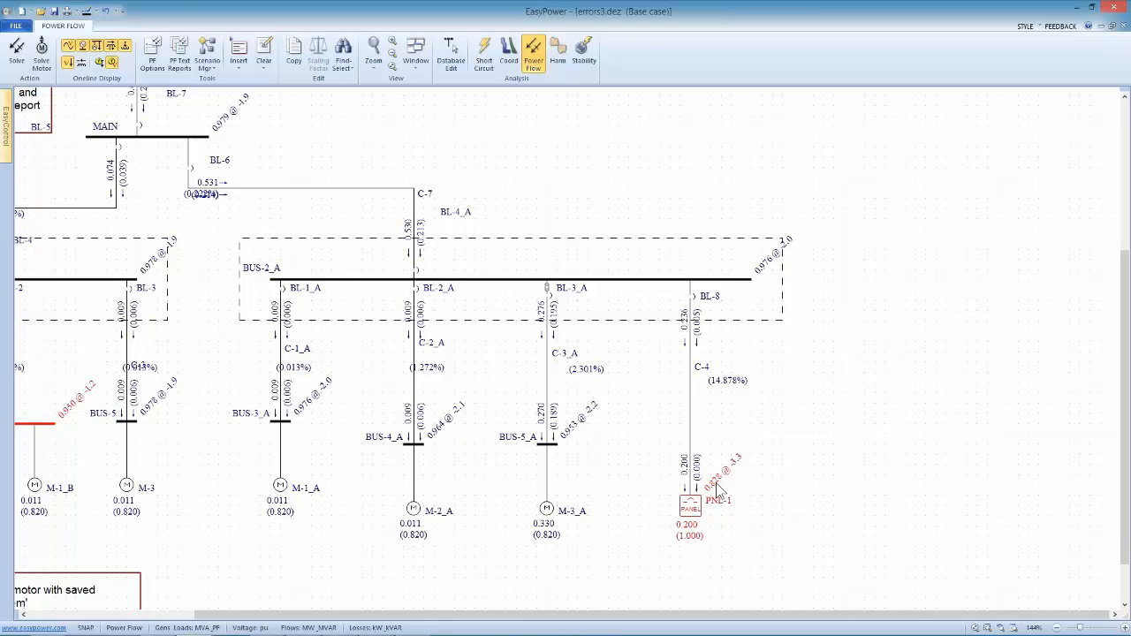
{"action": "left_click", "coordinate": [453, 53]}
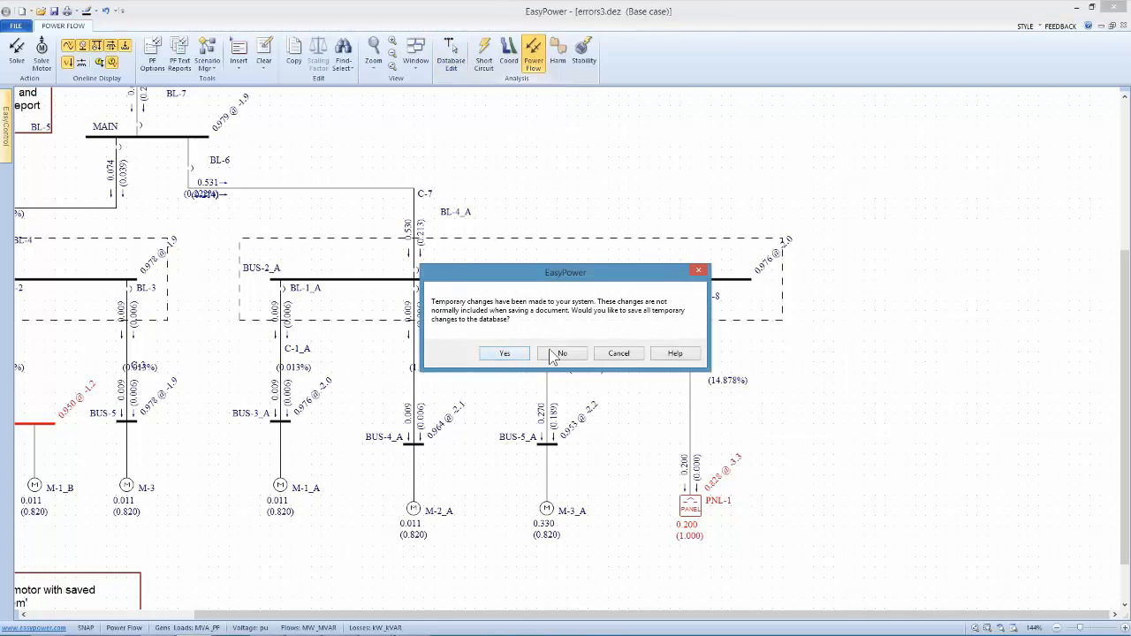
{"action": "left_click", "coordinate": [512, 356]}
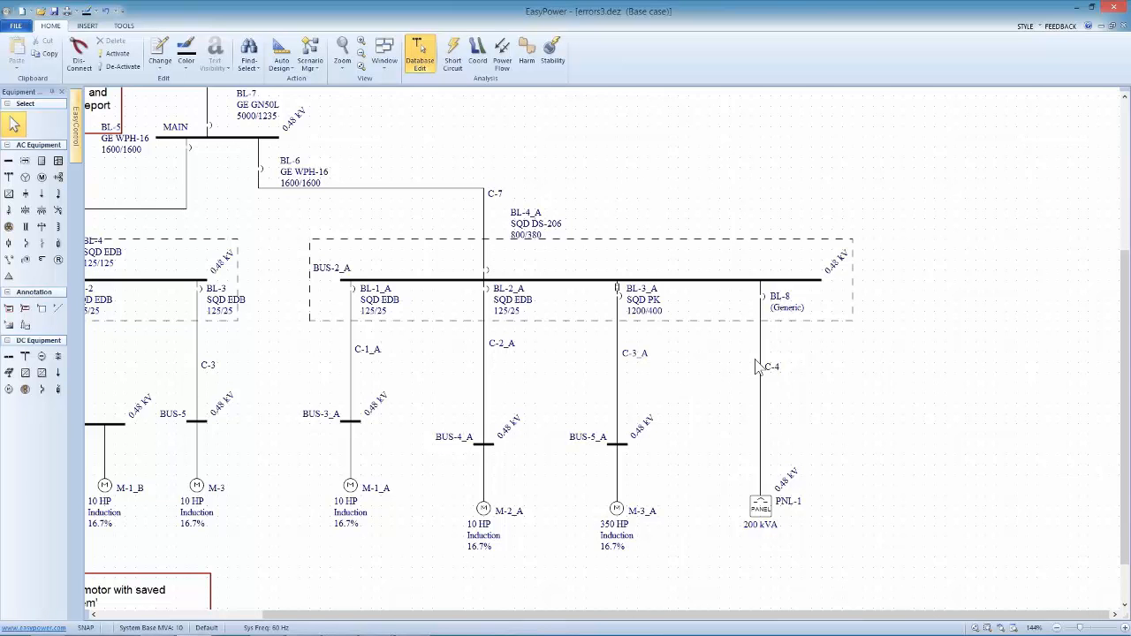
Enable the display of cable data on the one-line in the text visibility options and apply the change
{"action": "right_click", "coordinate": [644, 171]}
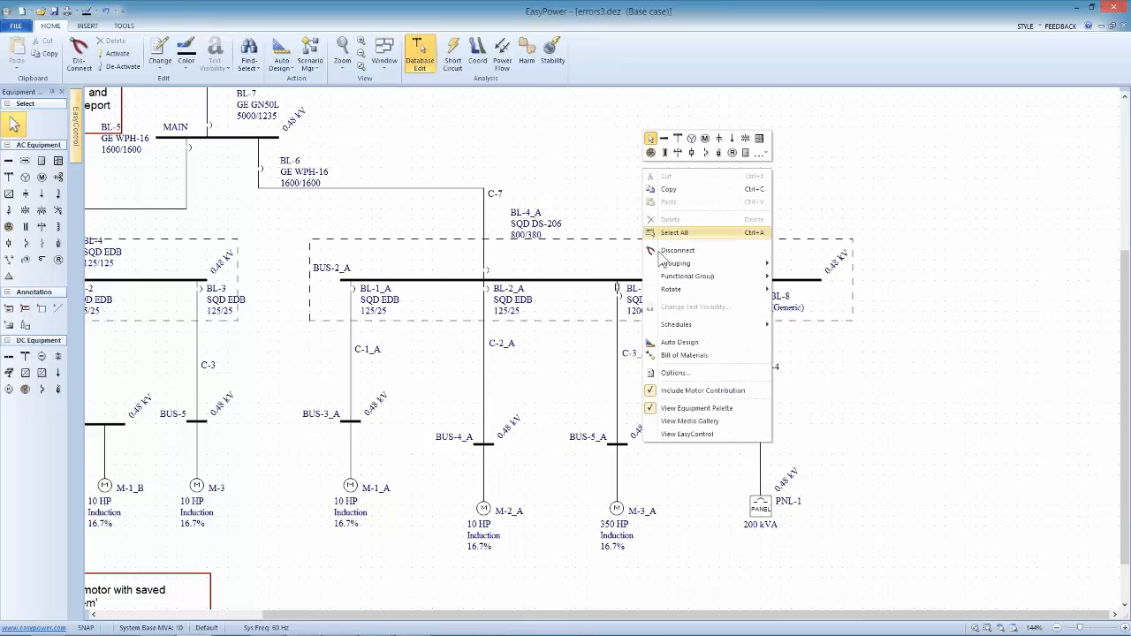
{"action": "left_click", "coordinate": [684, 380]}
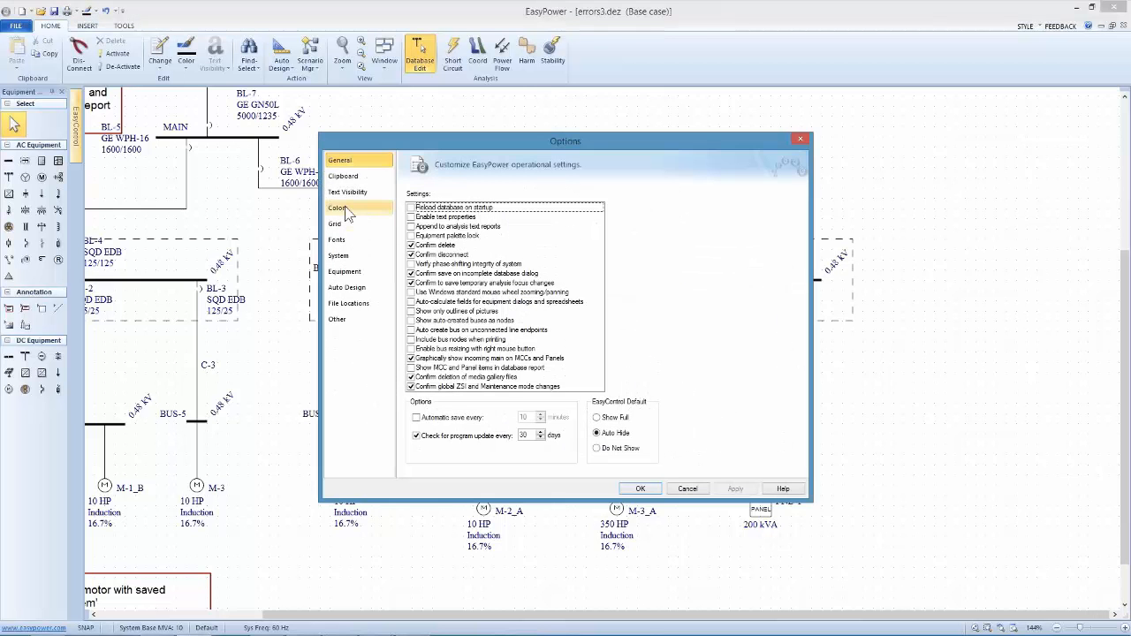
{"action": "left_click", "coordinate": [347, 192]}
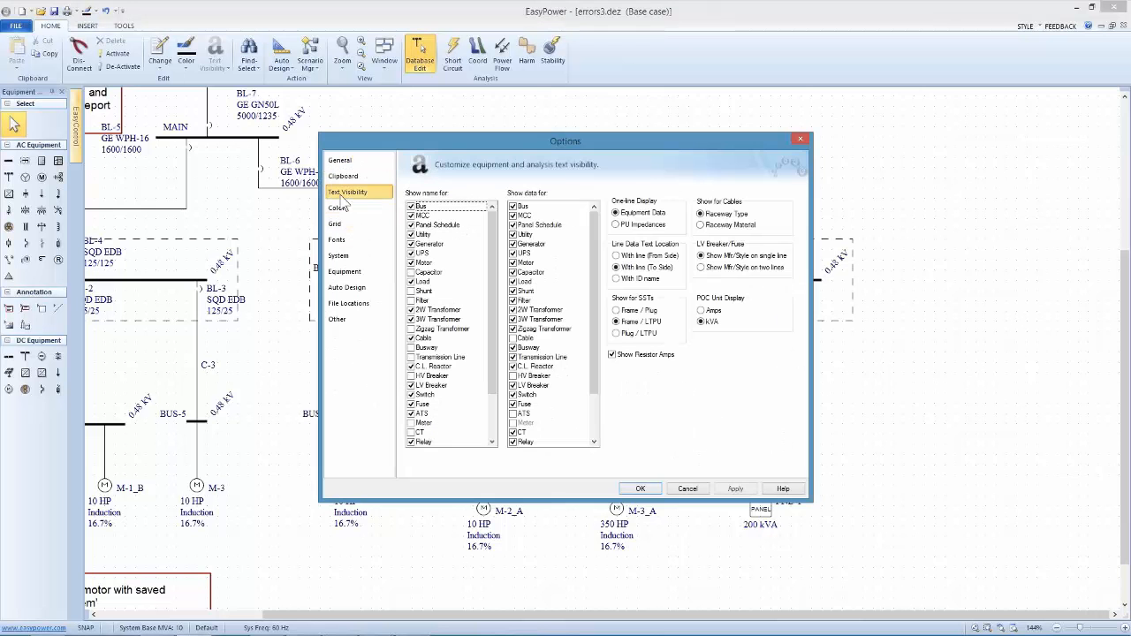
{"action": "left_click", "coordinate": [514, 338]}
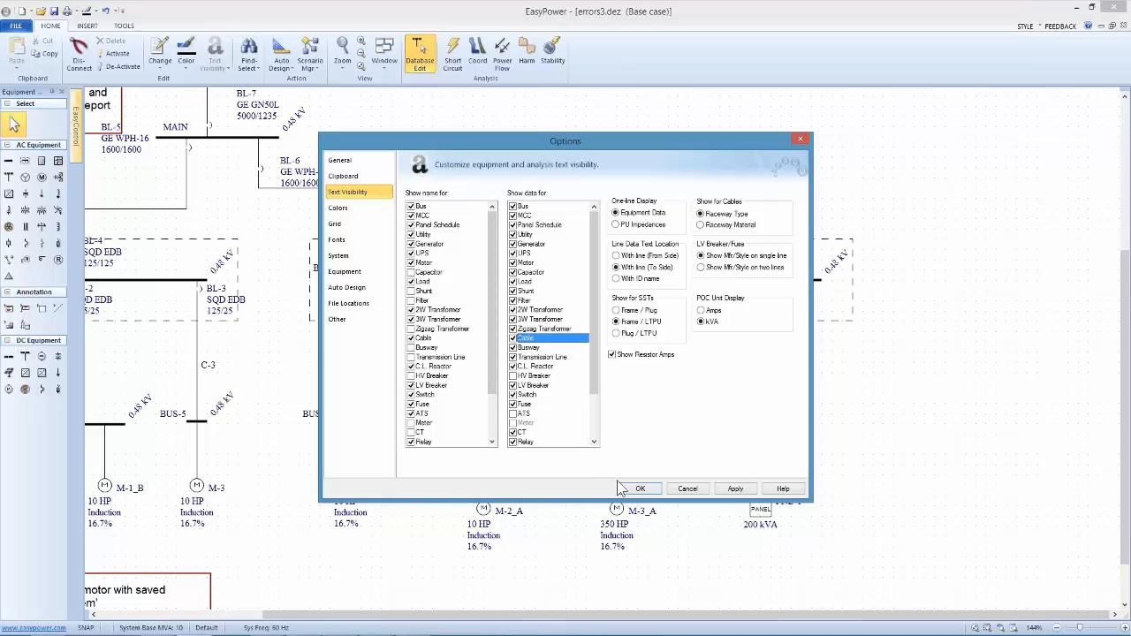
{"action": "left_click", "coordinate": [735, 490]}
{"action": "left_click", "coordinate": [641, 489]}
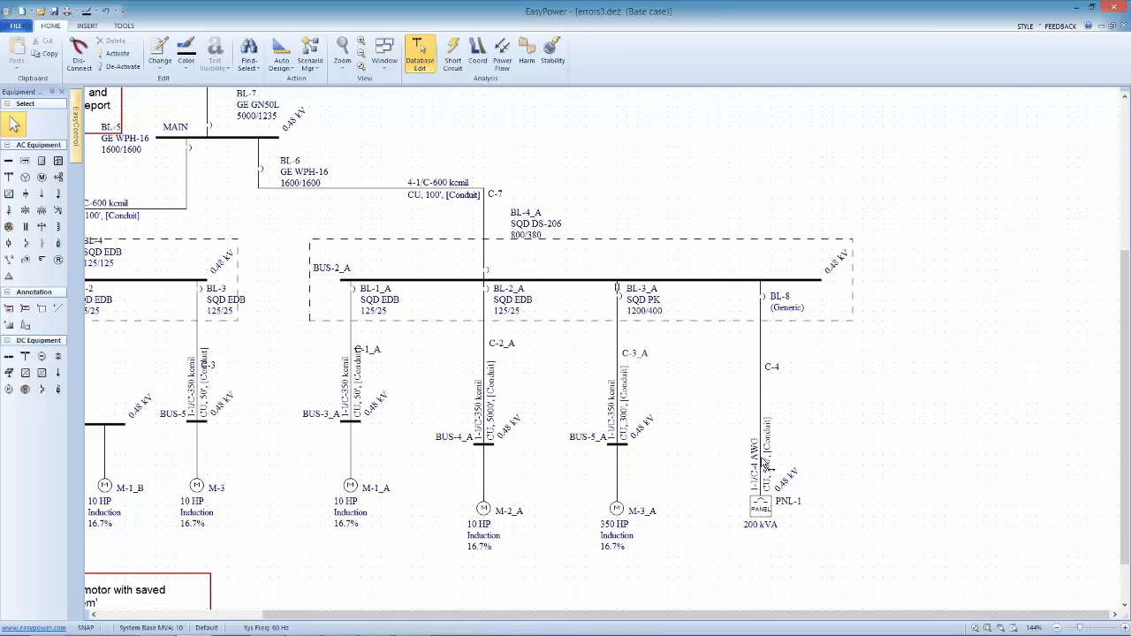
Change cable C-4's conductor size to 4/0, recalculate its impedances and rating, and accept the cable data
{"action": "double_click", "coordinate": [765, 462]}
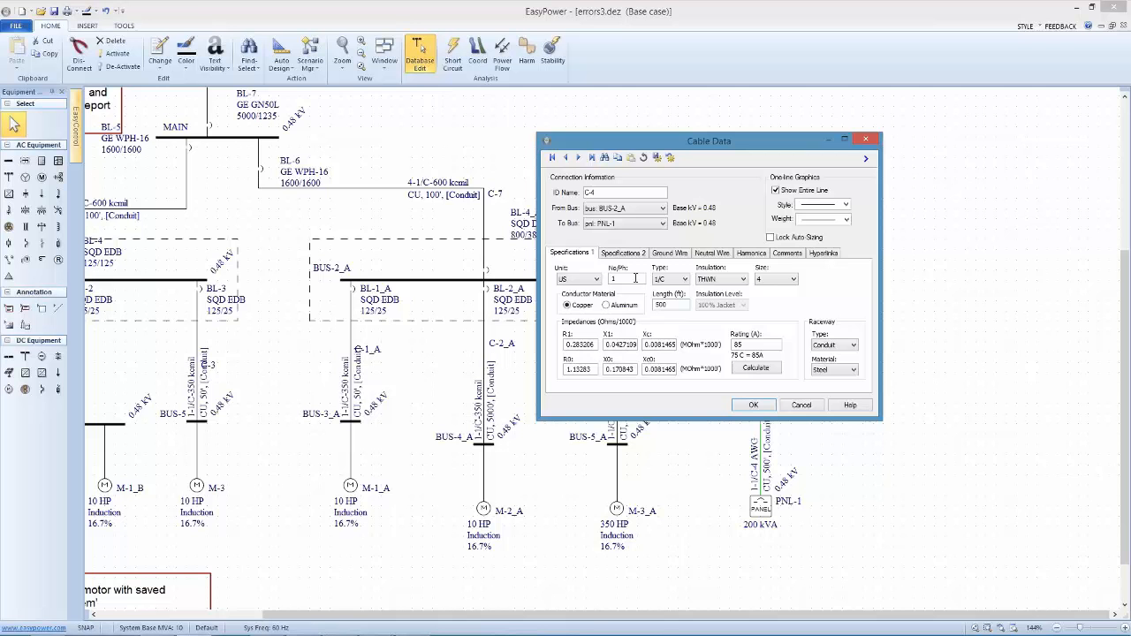
{"action": "left_click", "coordinate": [787, 280]}
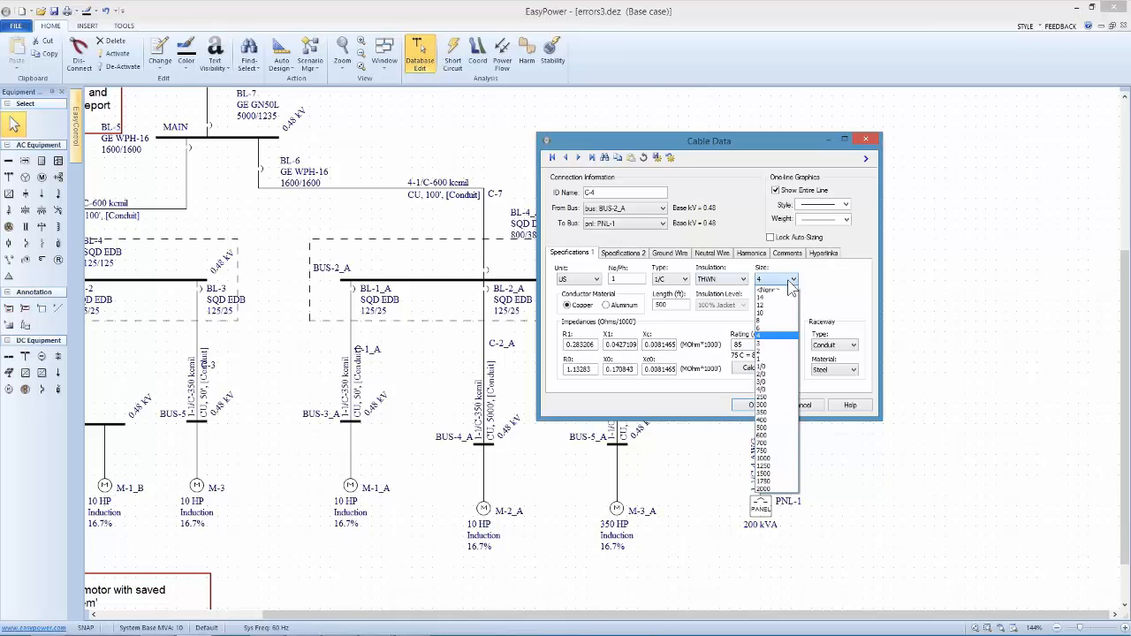
{"action": "left_click", "coordinate": [765, 390]}
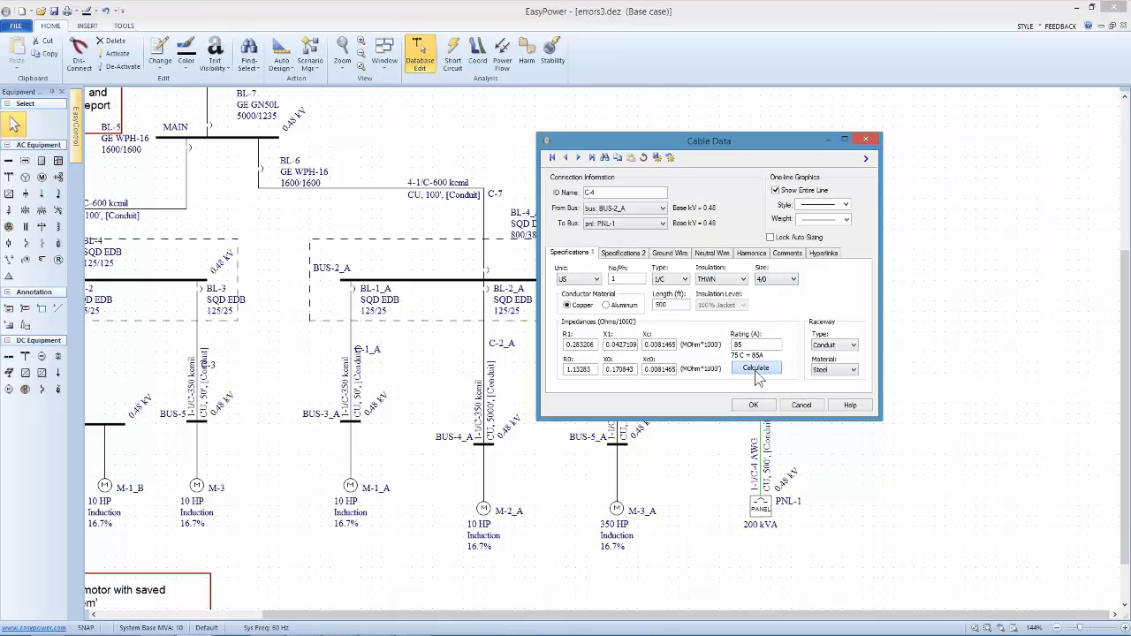
{"action": "left_click", "coordinate": [757, 372]}
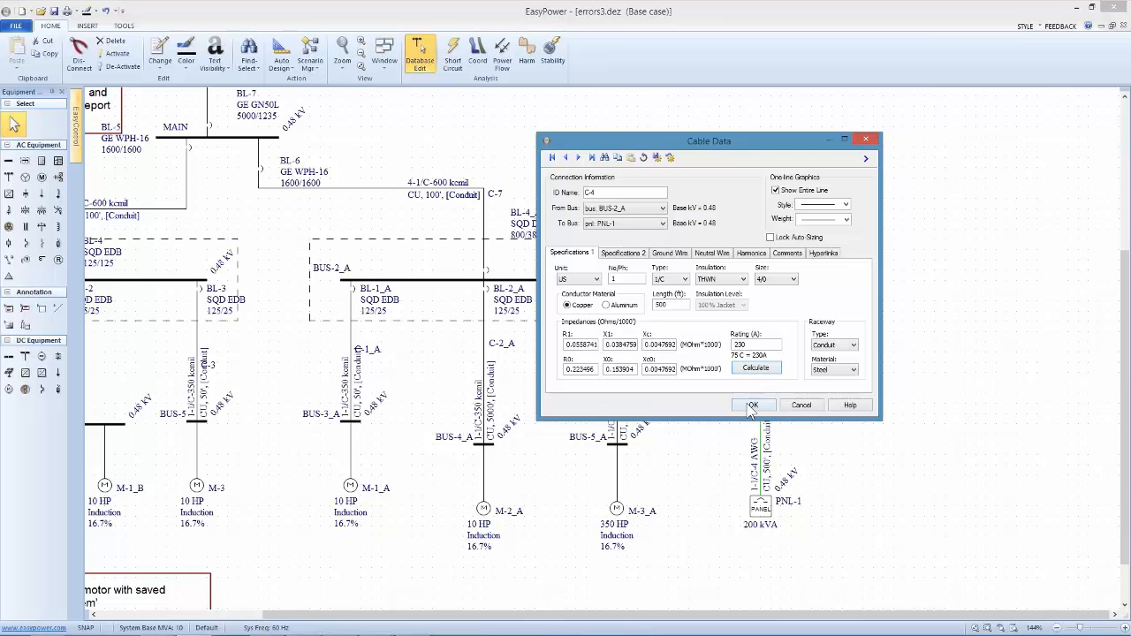
{"action": "double_click", "coordinate": [749, 344]}
{"action": "double_click", "coordinate": [682, 304]}
{"action": "left_click", "coordinate": [756, 406]}
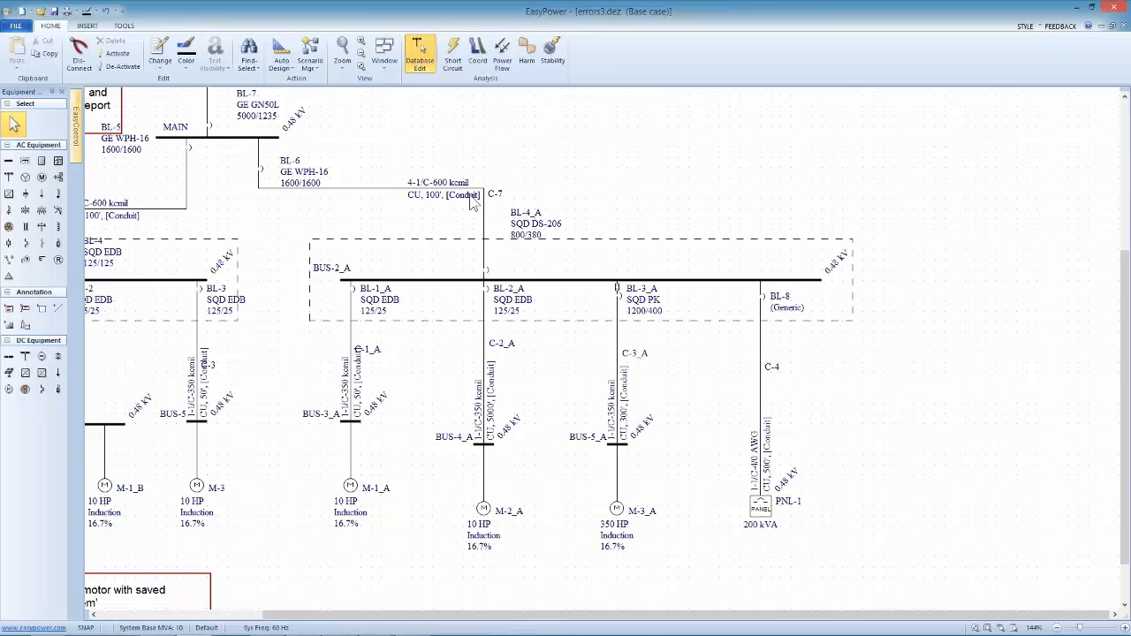
Look over both switchboard sections of the one-line, including cable C-4, and minimize EasyPower to return to the presentation slides
{"action": "left_click_drag", "start_coordinate": [267, 240], "coordinate": [478, 279]}
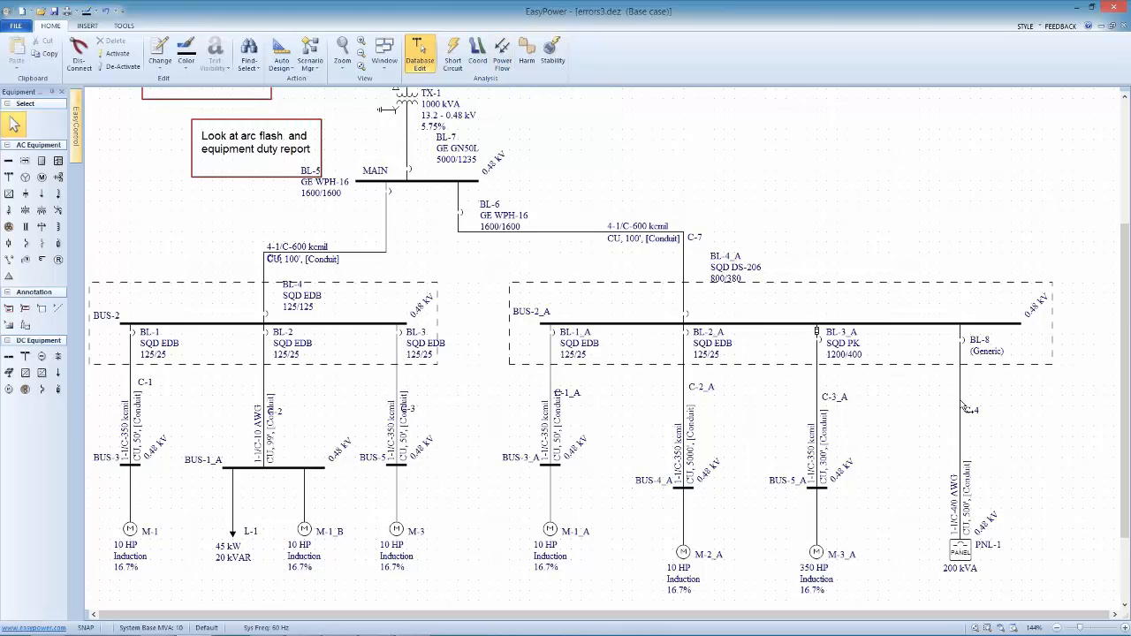
{"action": "mouse_move", "coordinate": [965, 405]}
{"action": "left_click", "coordinate": [1078, 10]}
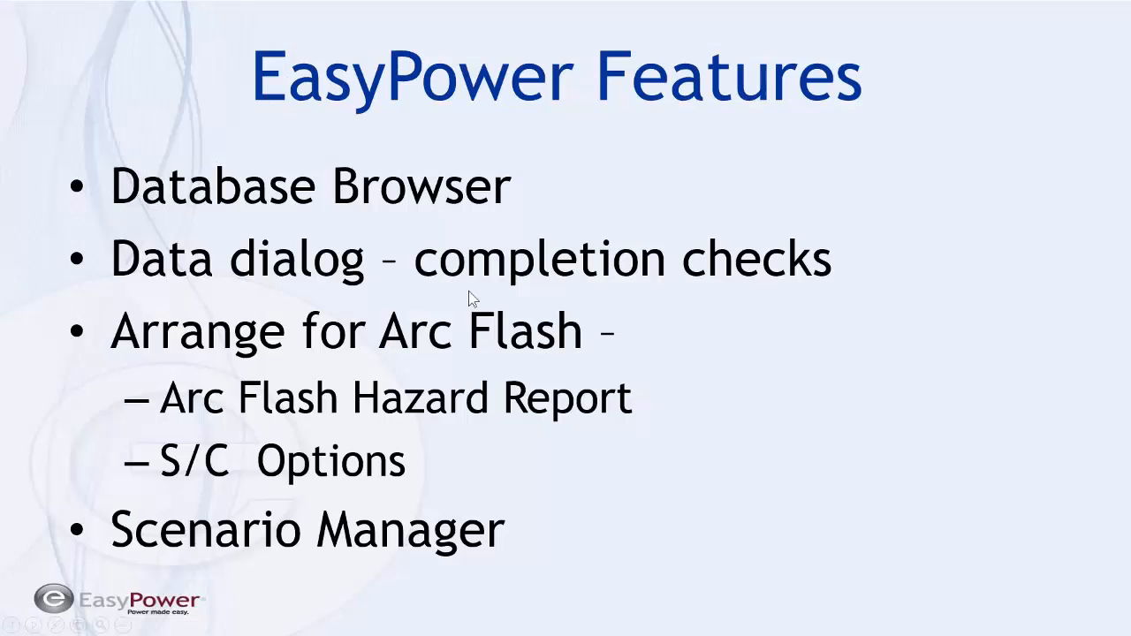